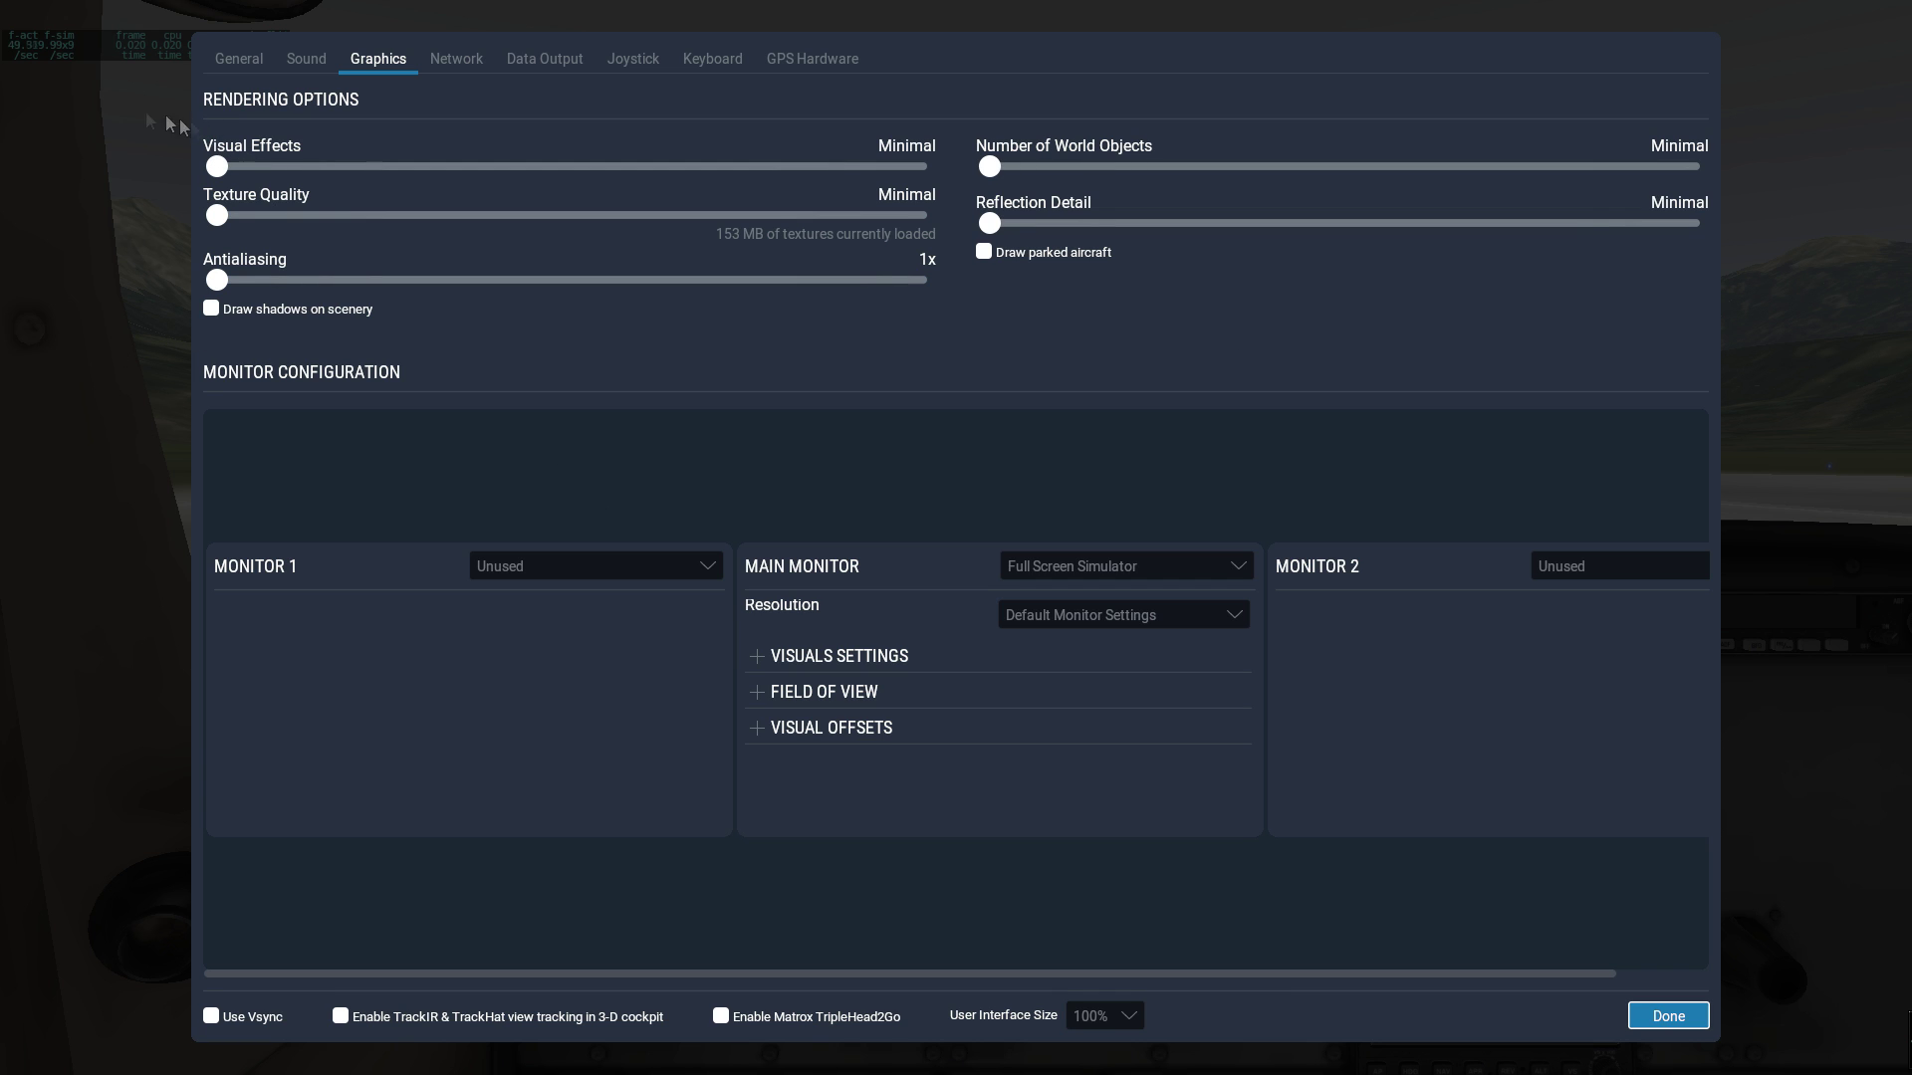
- Close the graphics settings at minimal and view the aircraft on the runway from the cockpit and from outside
click(1668, 1015)
drag(1213, 404, 1185, 460)
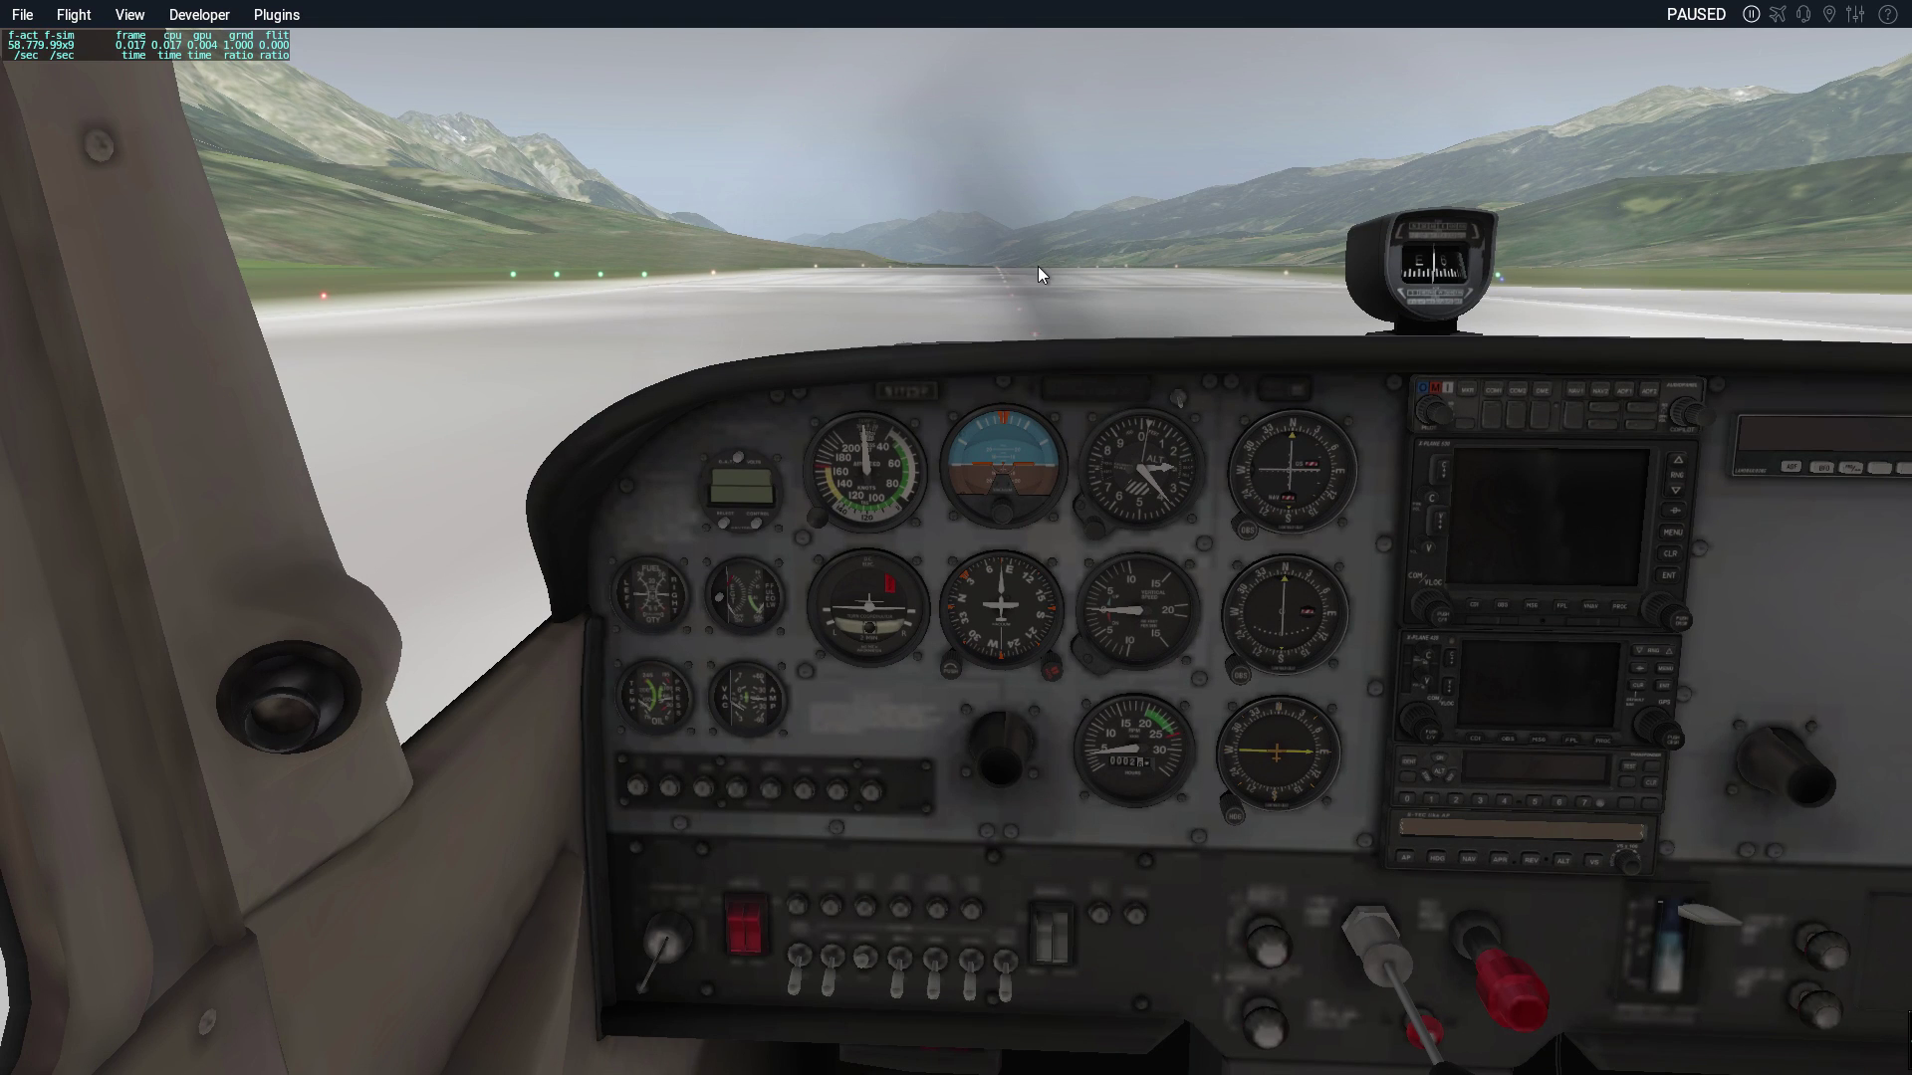
key(shift+5)
drag(559, 539, 1533, 428)
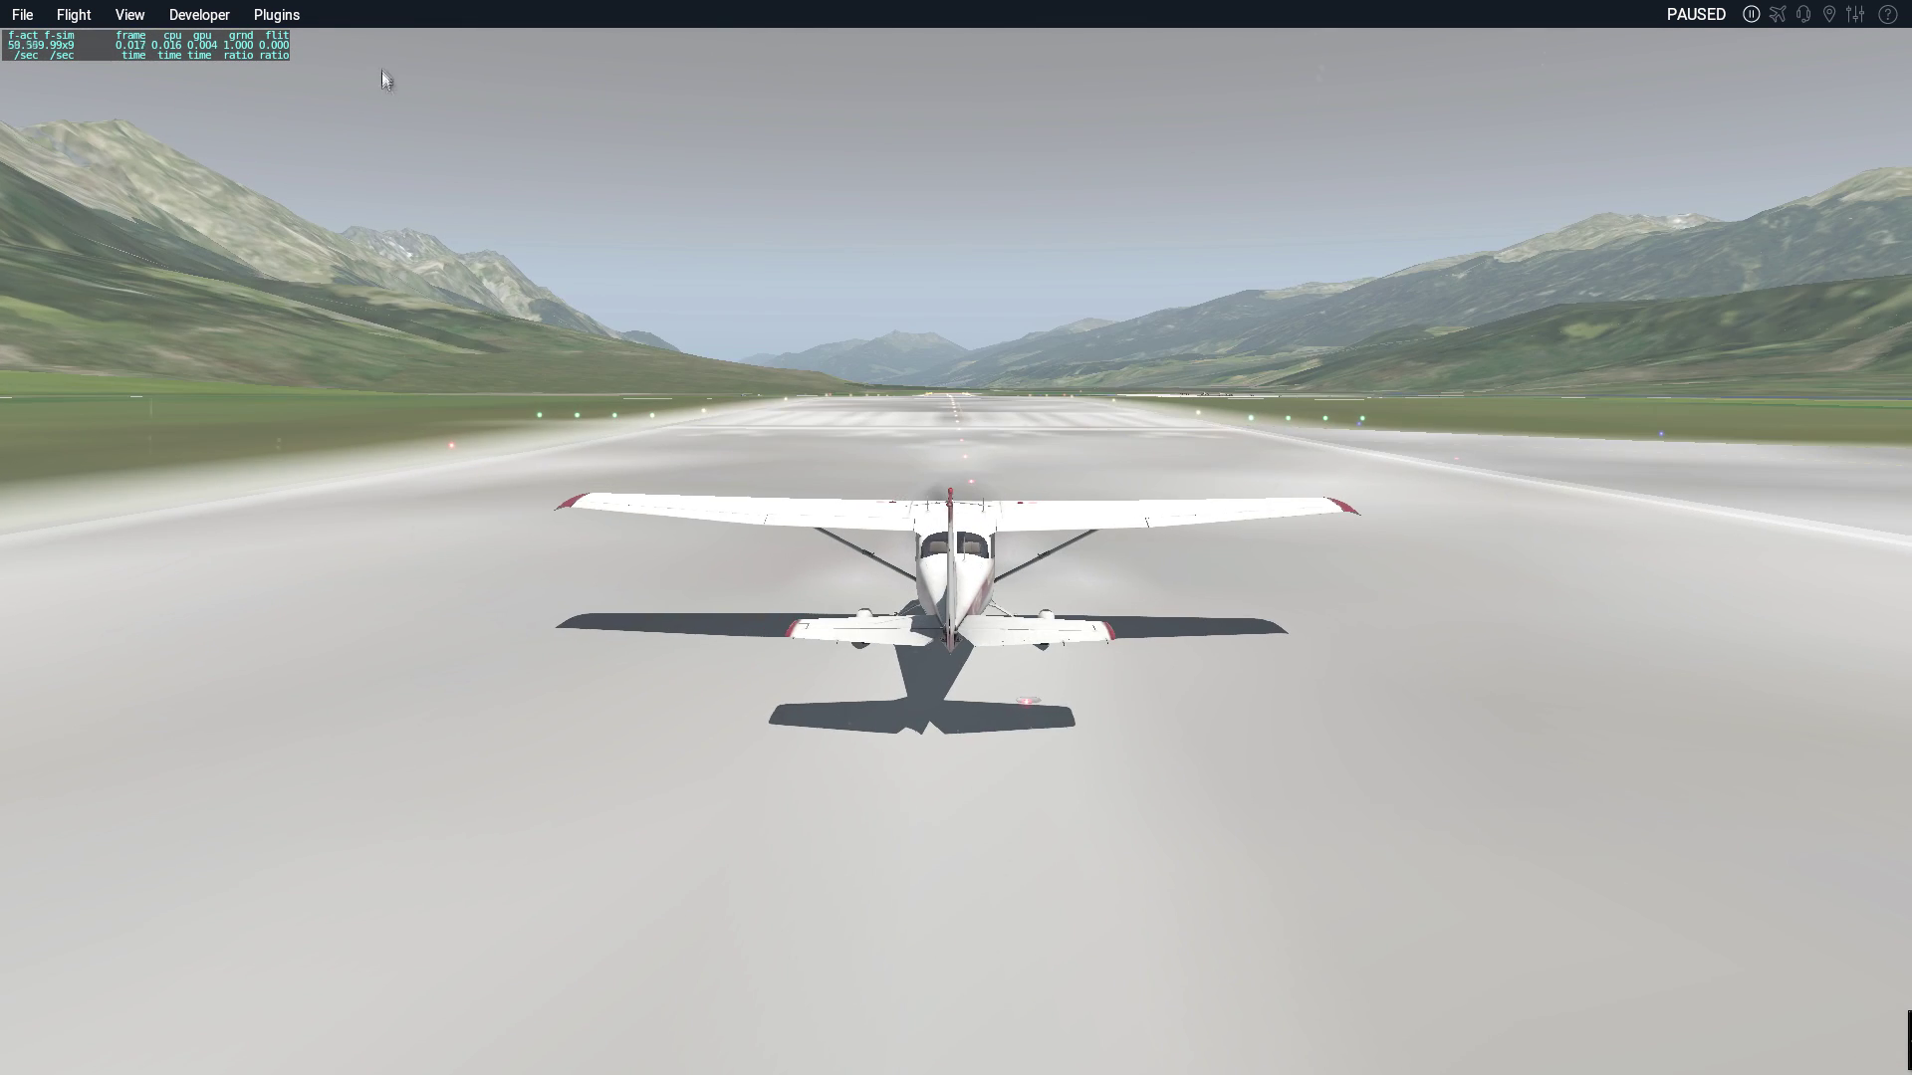
- Reduce the cloud area covered in the SkyMAXX Pro rendering options, apply the change and close the dialog
click(277, 15)
mouse_move(314, 80)
click(438, 84)
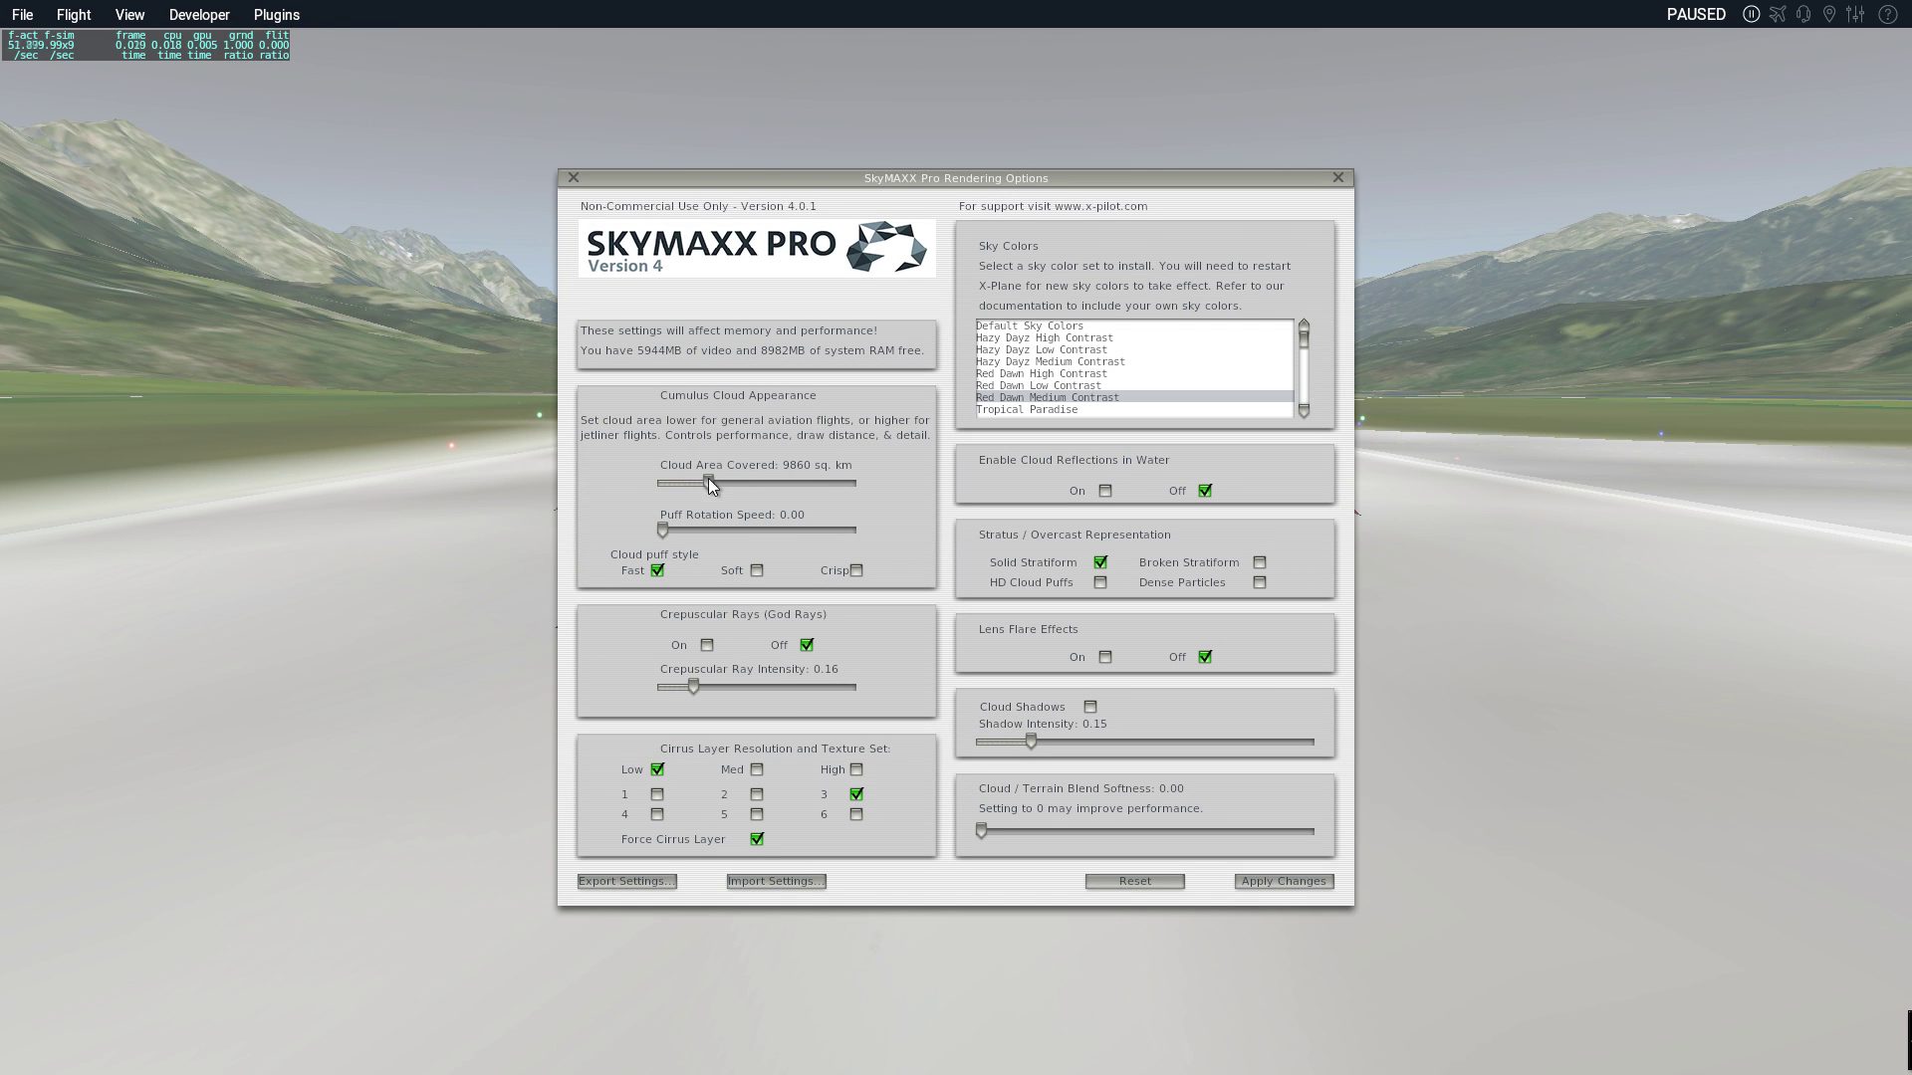
drag(691, 482, 683, 488)
click(1294, 881)
click(1339, 179)
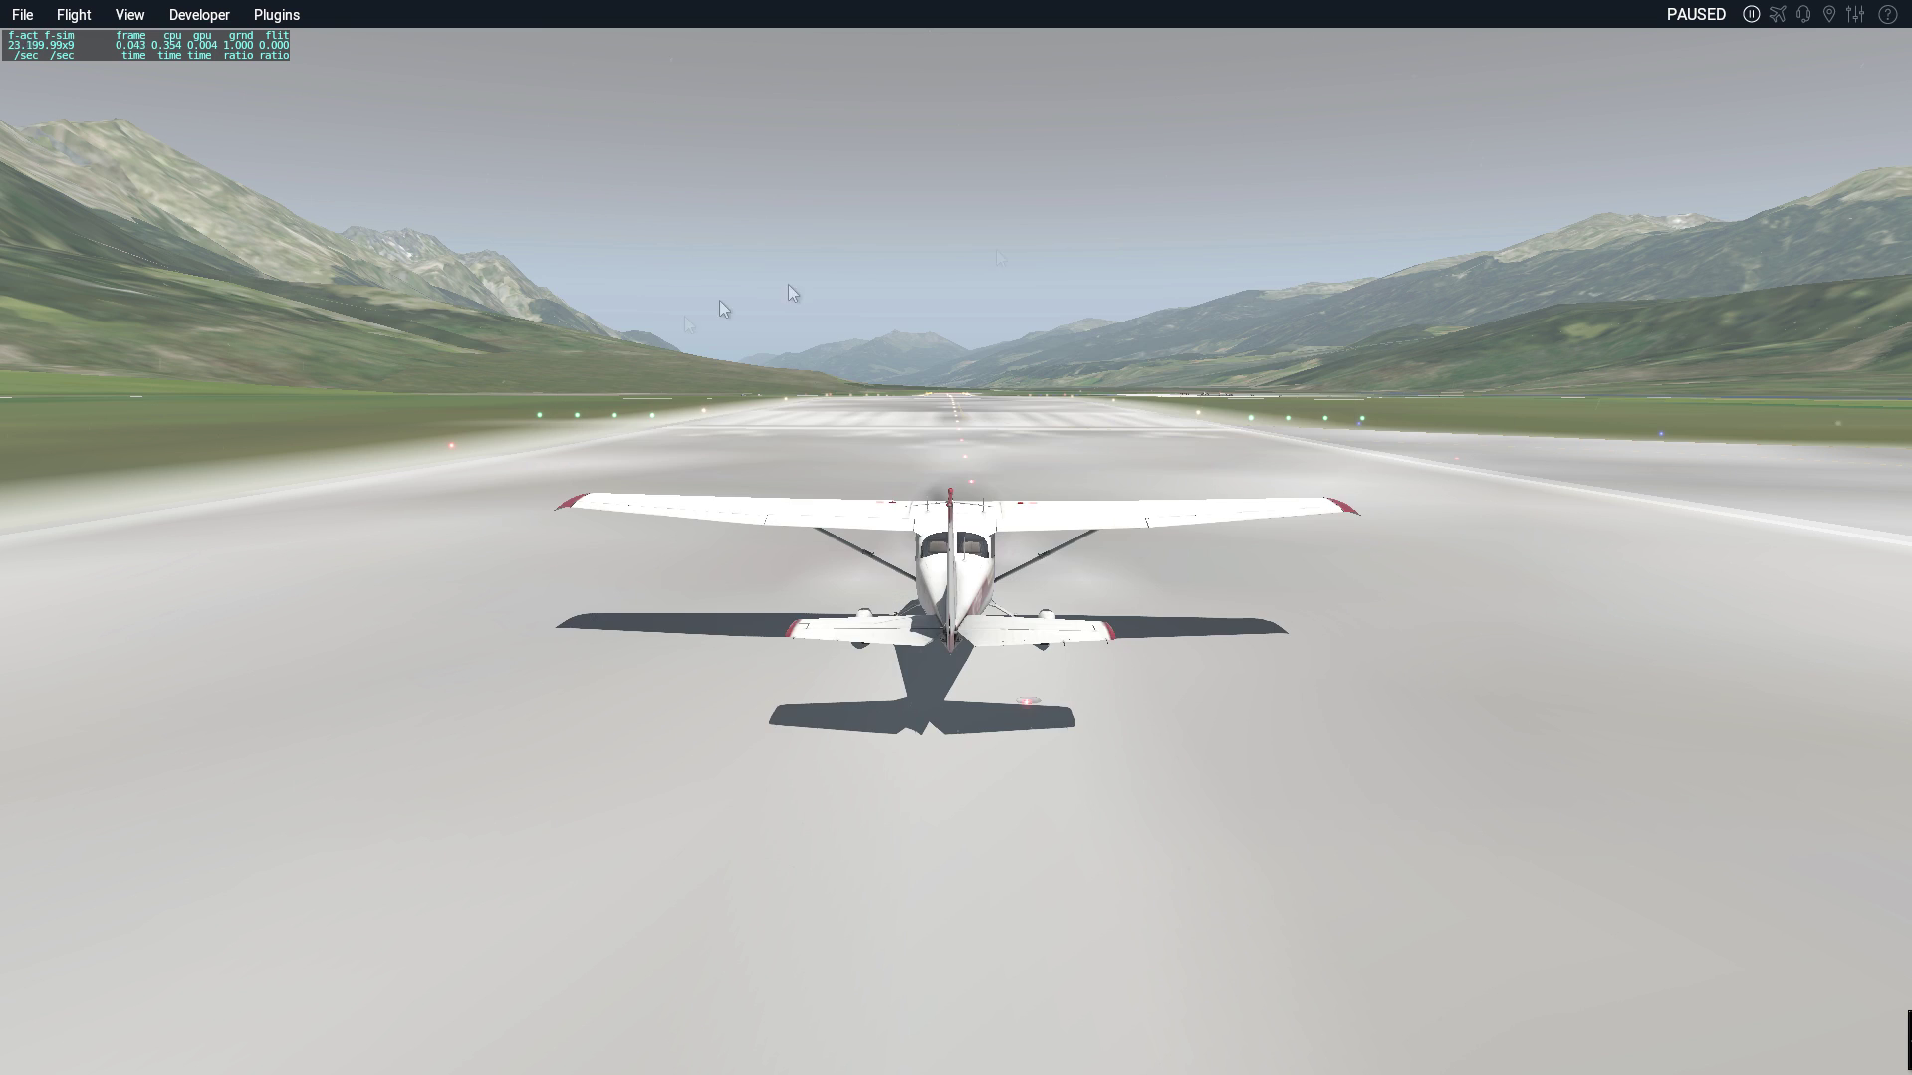
- Inspect the parked aircraft and surrounding terrain from outside, ending in the cockpit view
drag(793, 292, 593, 609)
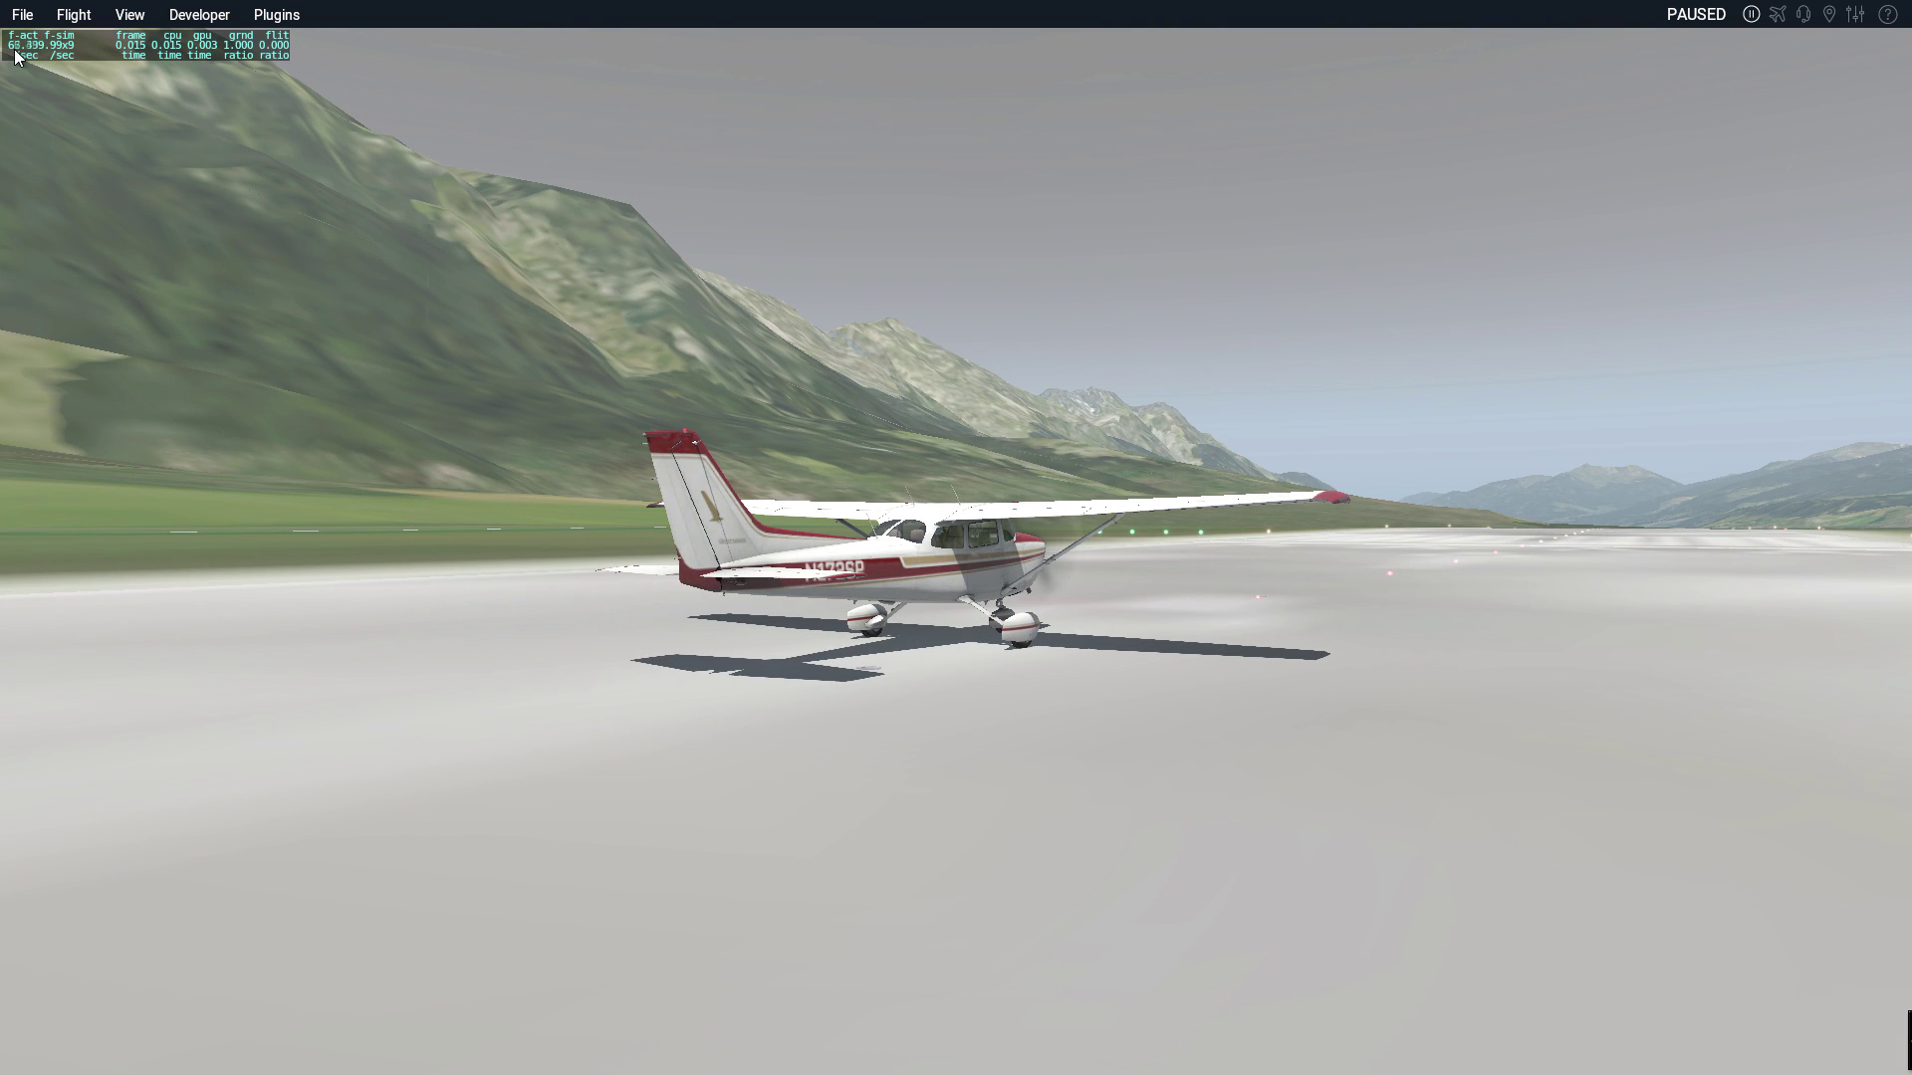
drag(177, 527, 600, 576)
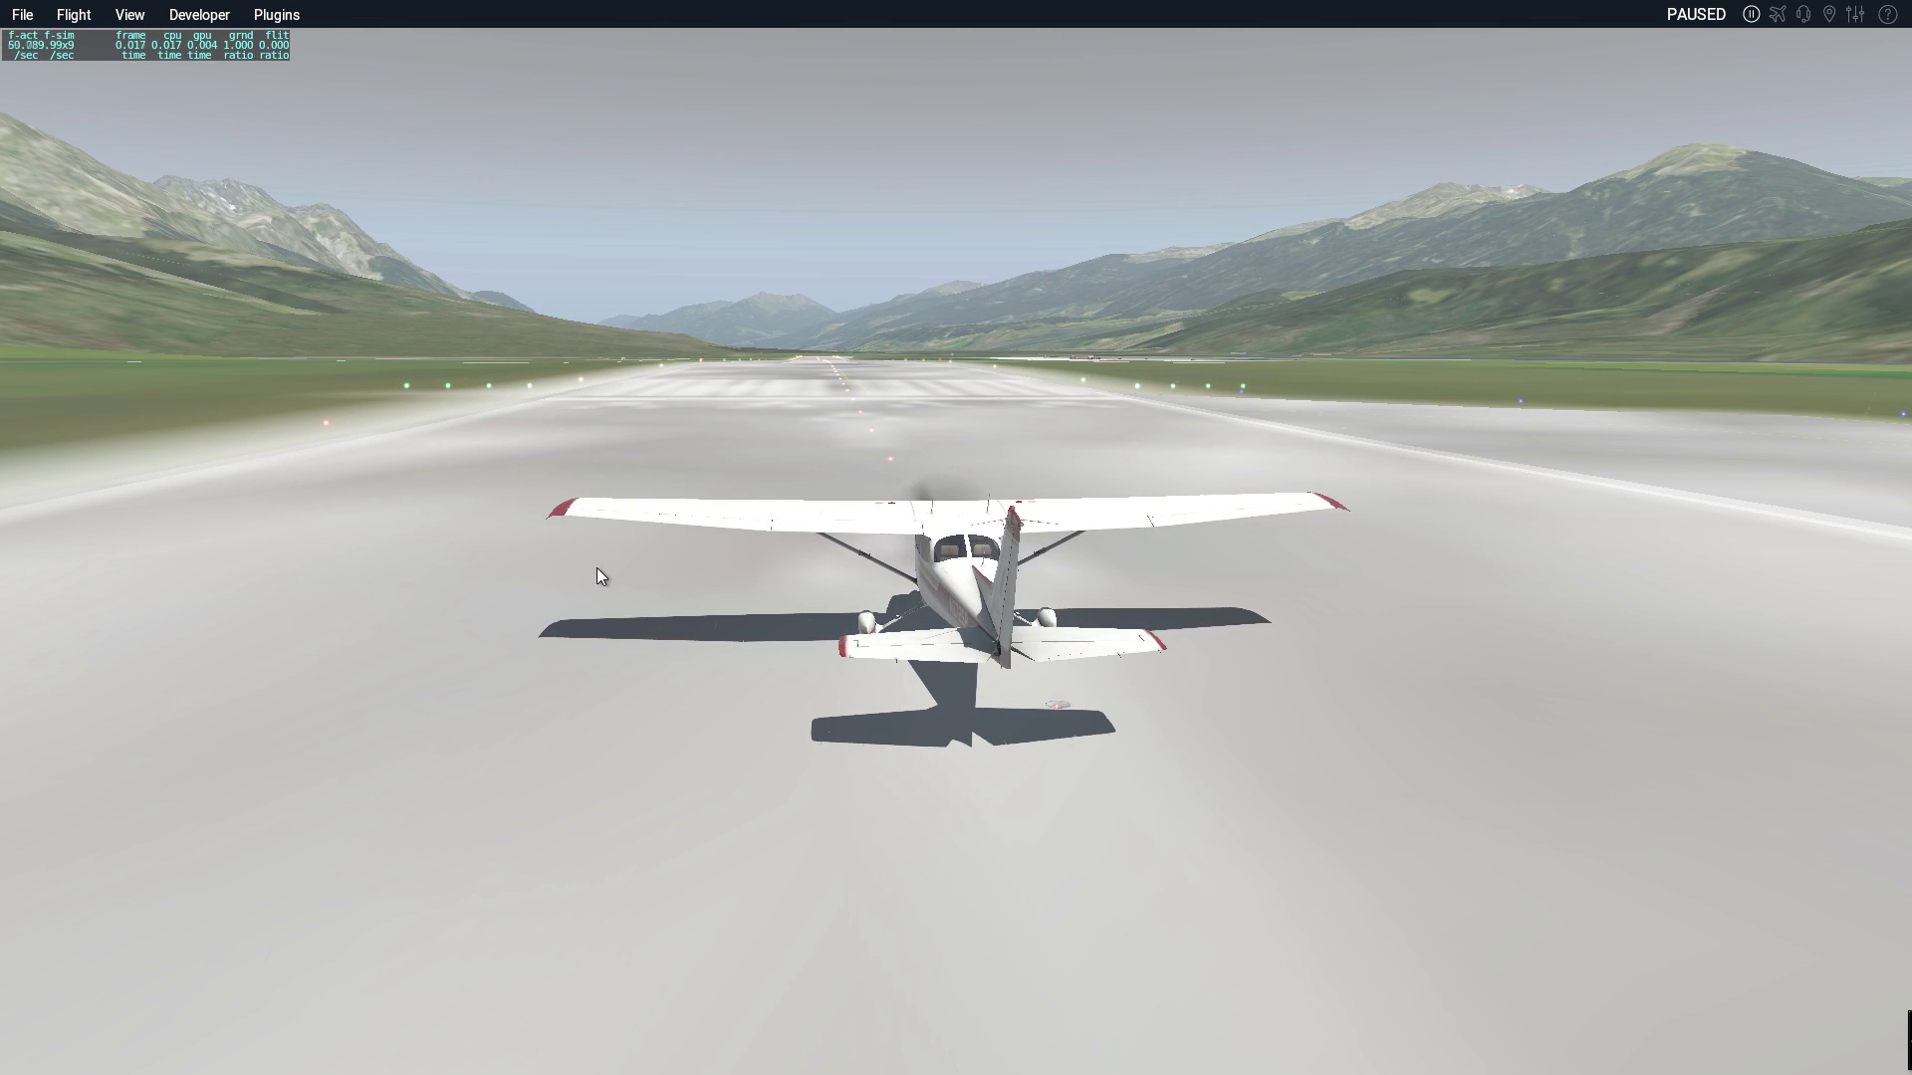
key(shift+9)
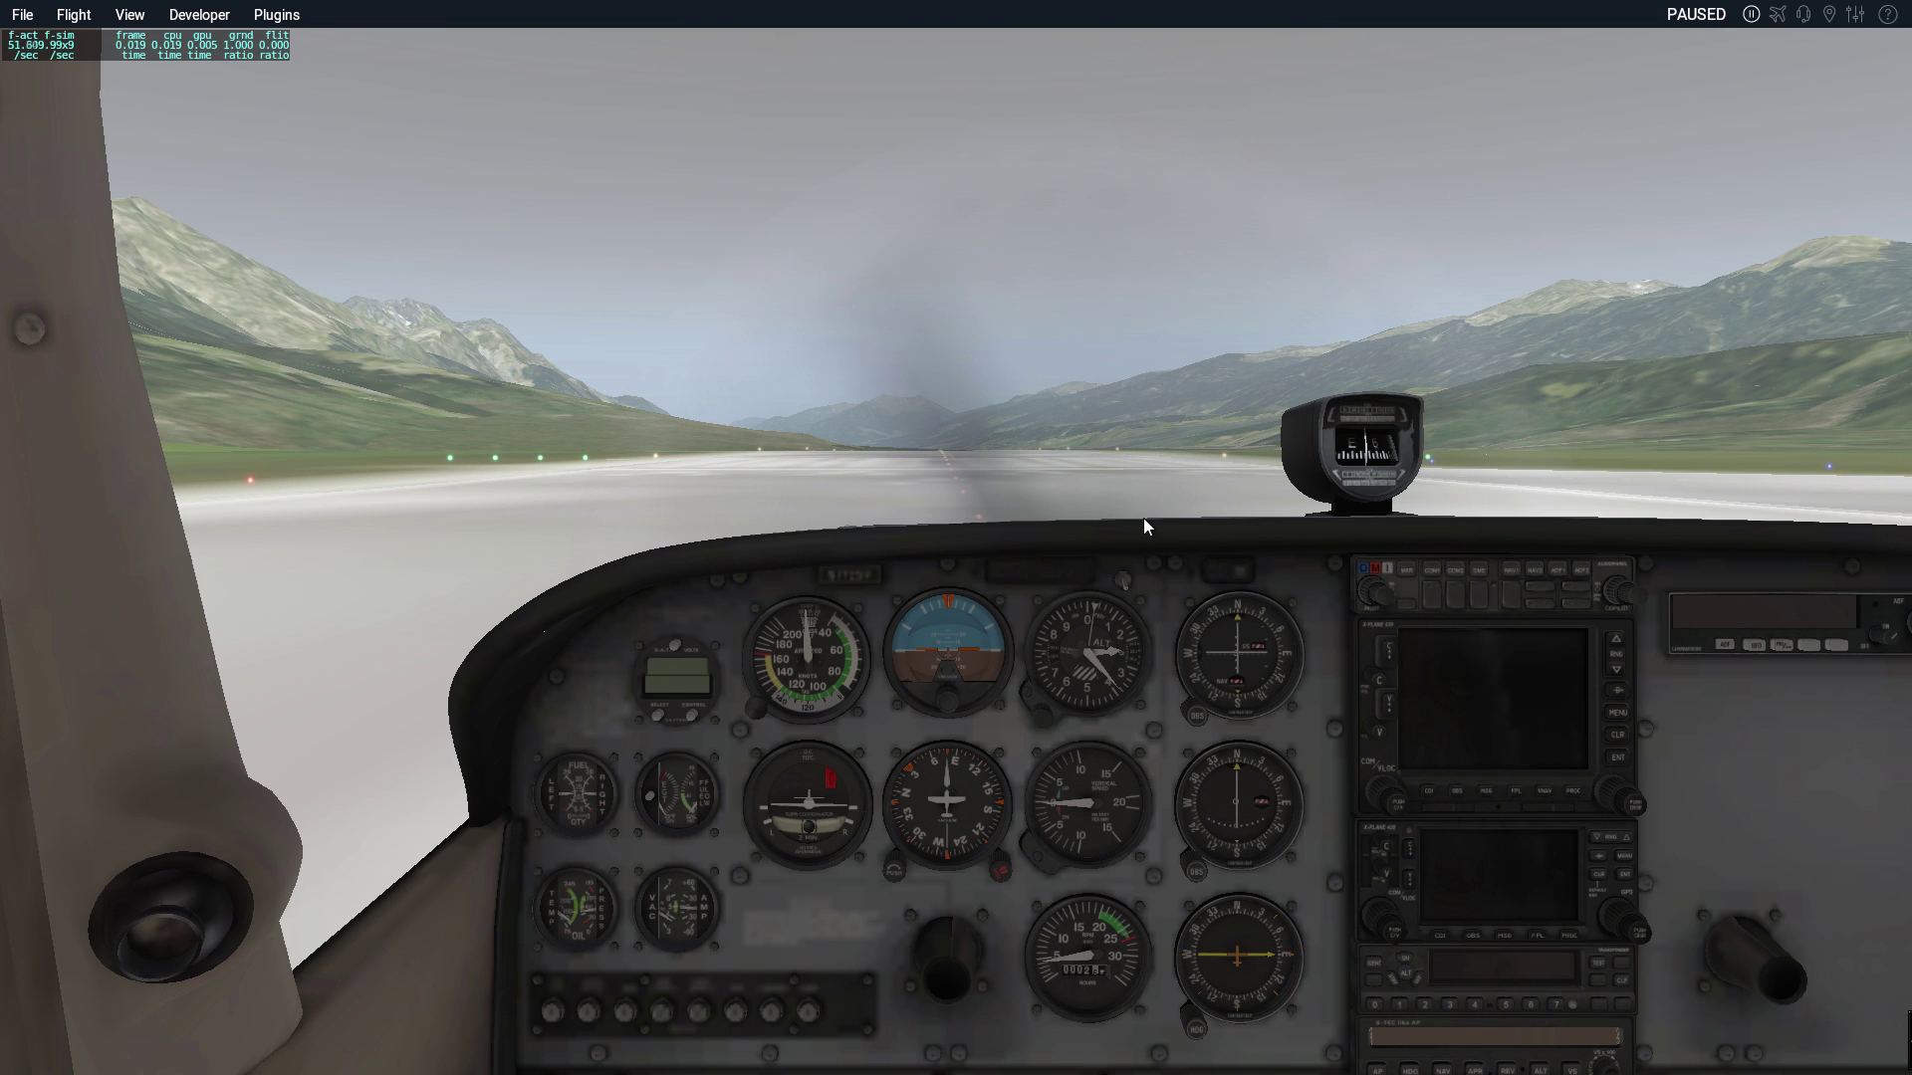
- Resume the simulation to fly the takeoff, dismissing the landing report, and pause it in mid-air
key(p)
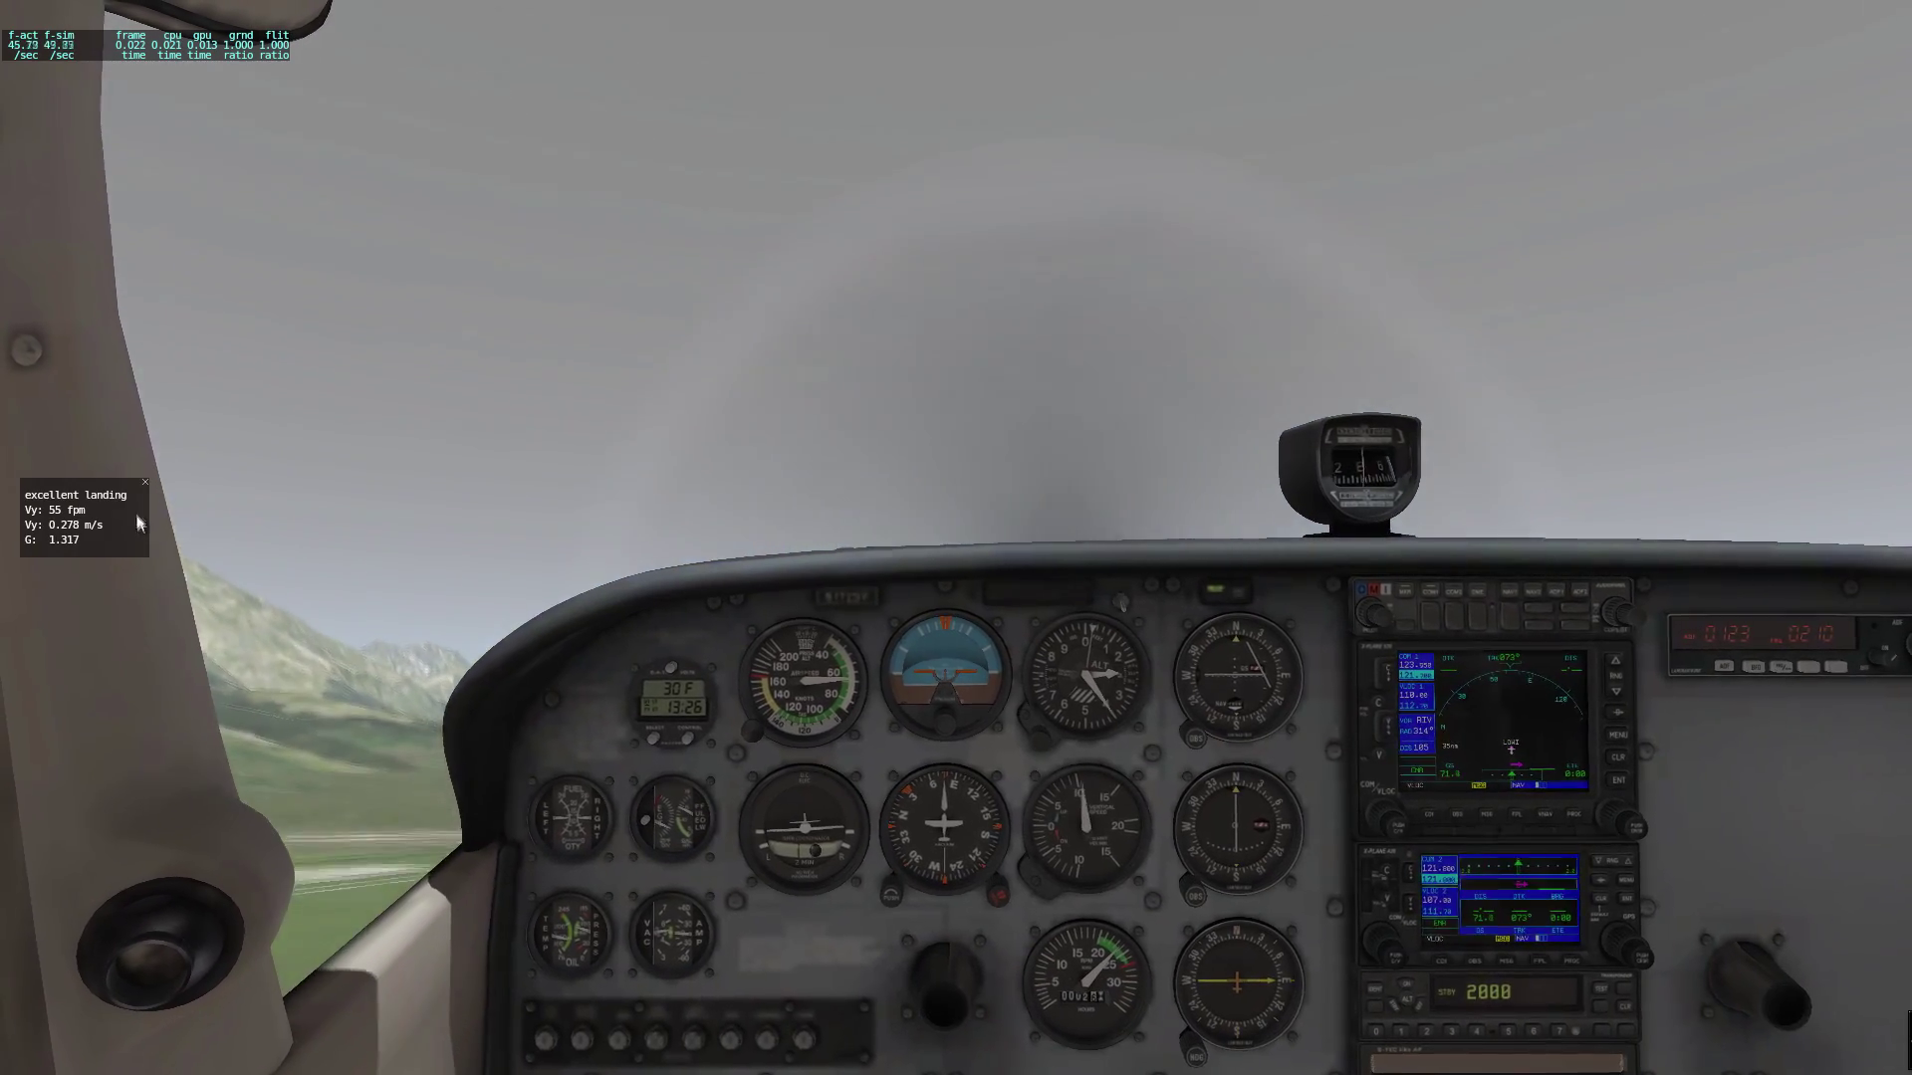
click(144, 482)
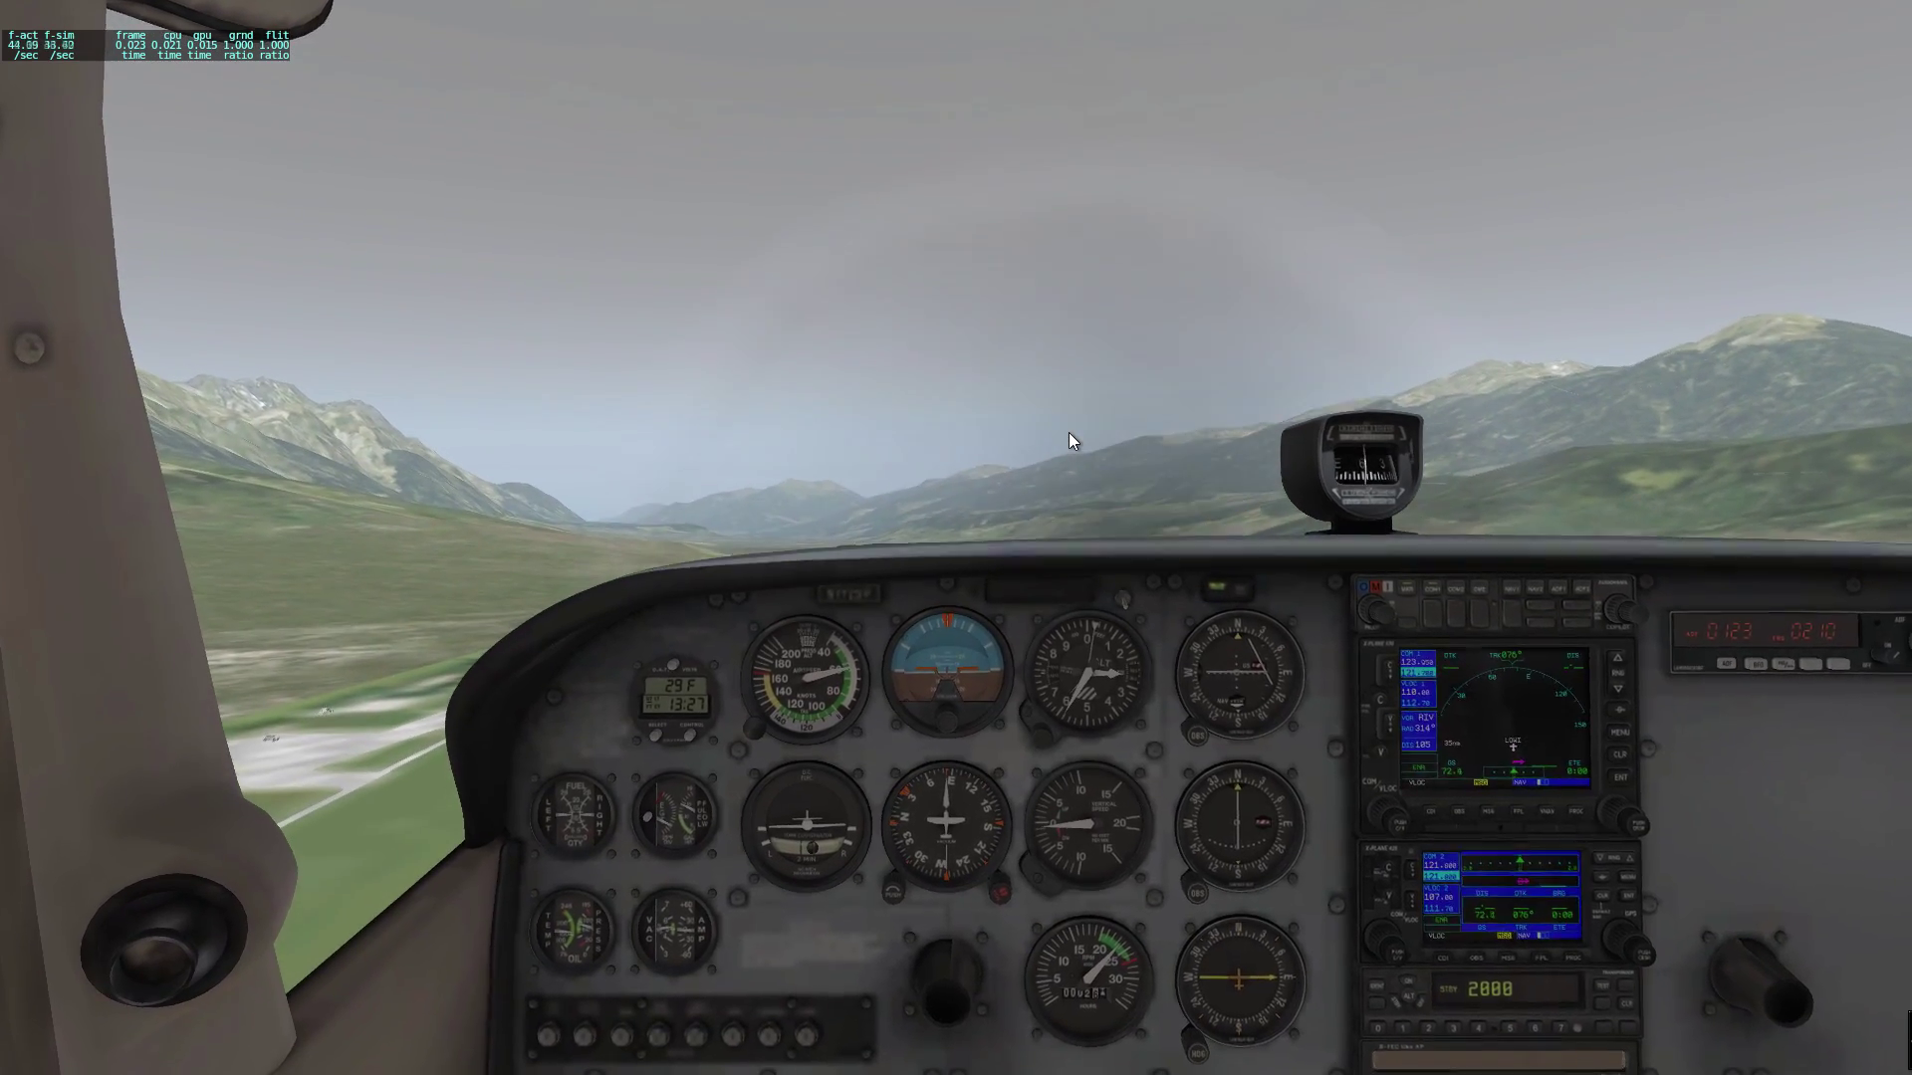
key(p)
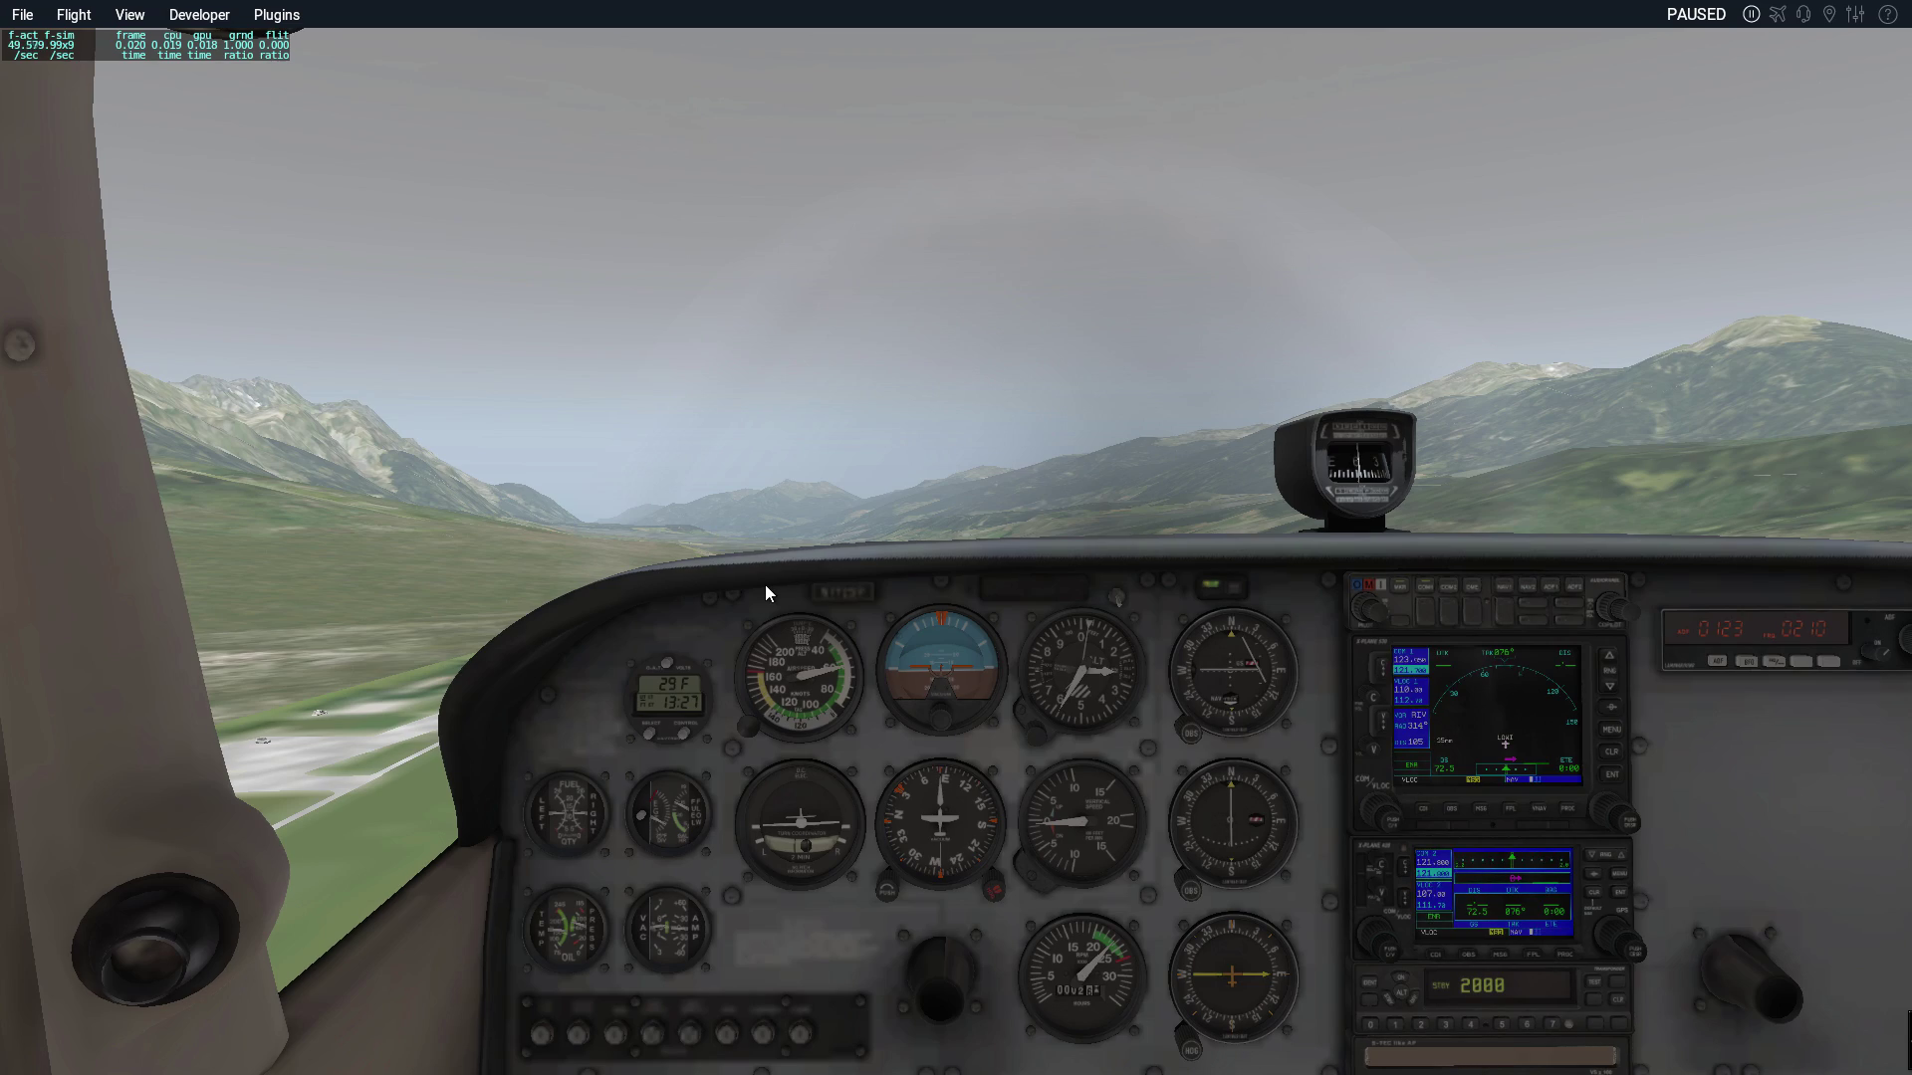
- Examine the paused aircraft, runway and scenery in flight from several external camera views
key(shift+8)
key(shift+2)
key(shift+6)
key(shift+8)
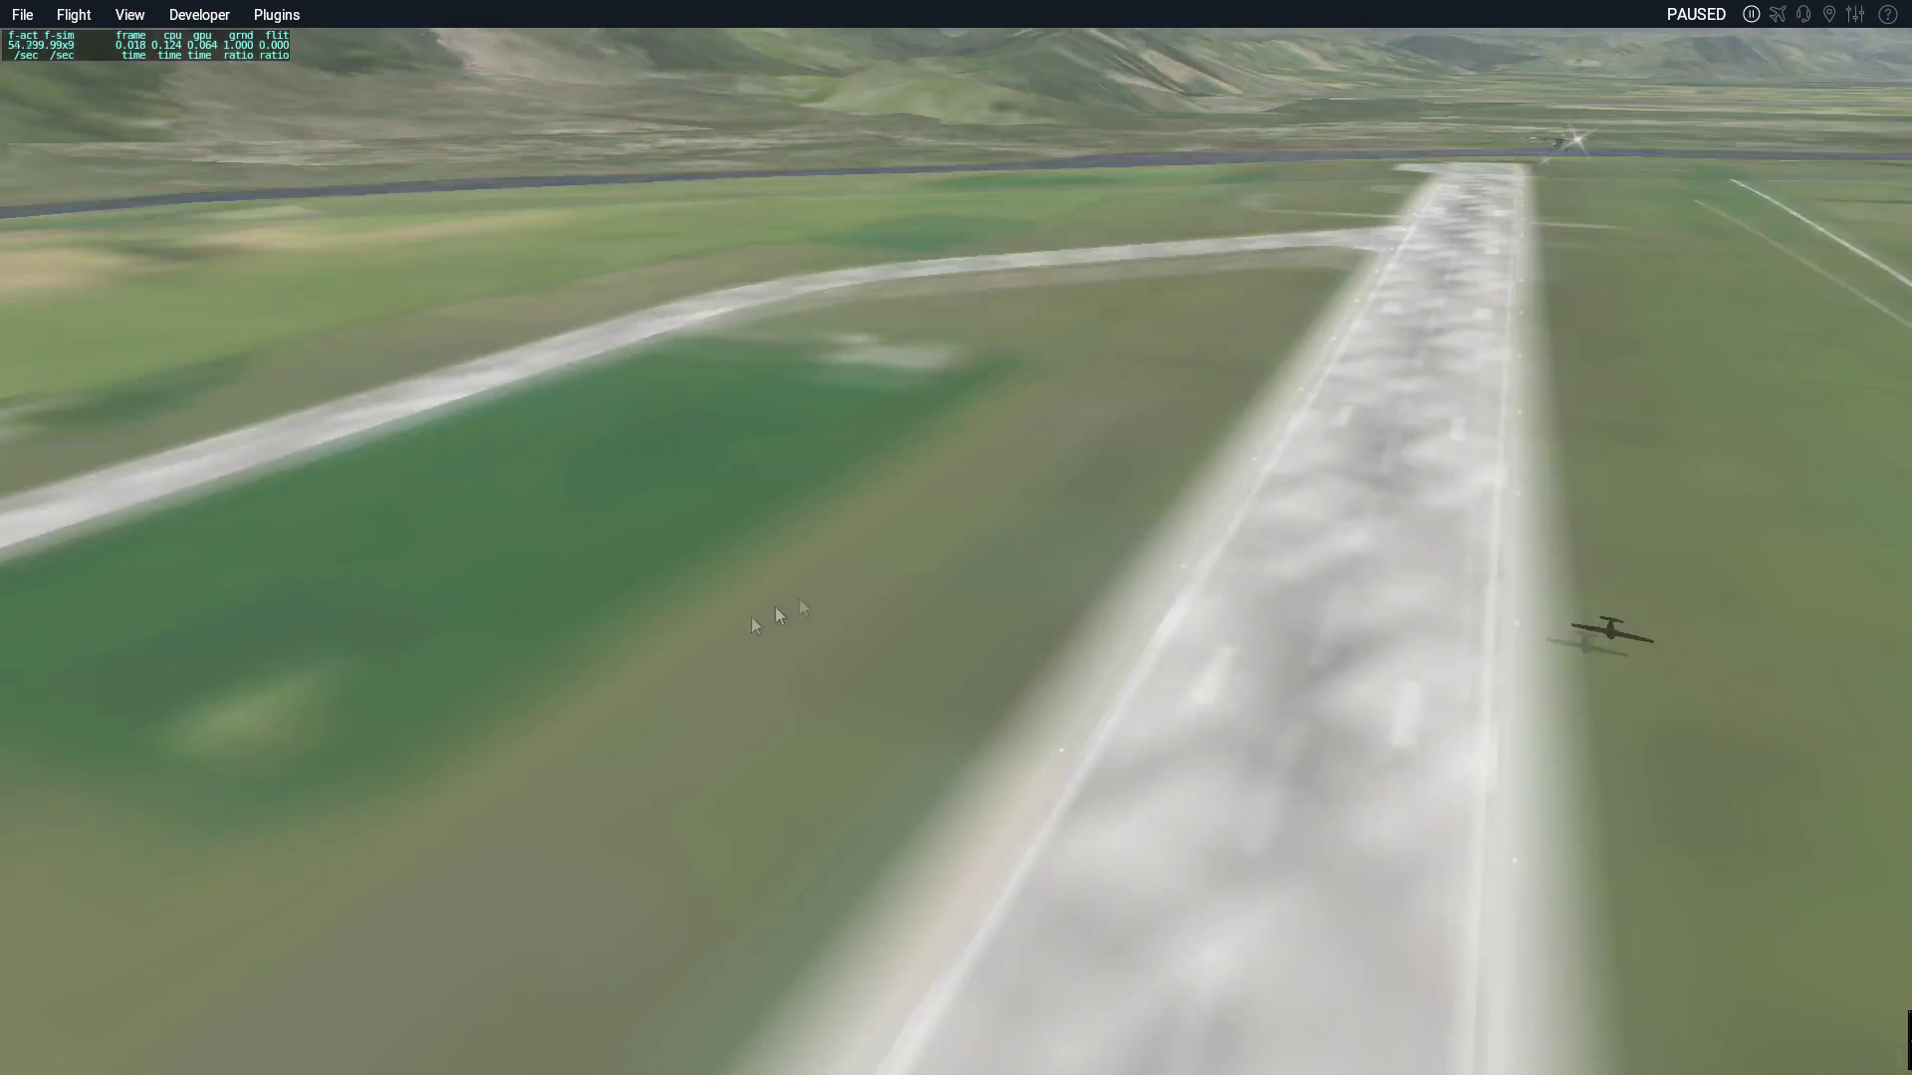
key(shift+8)
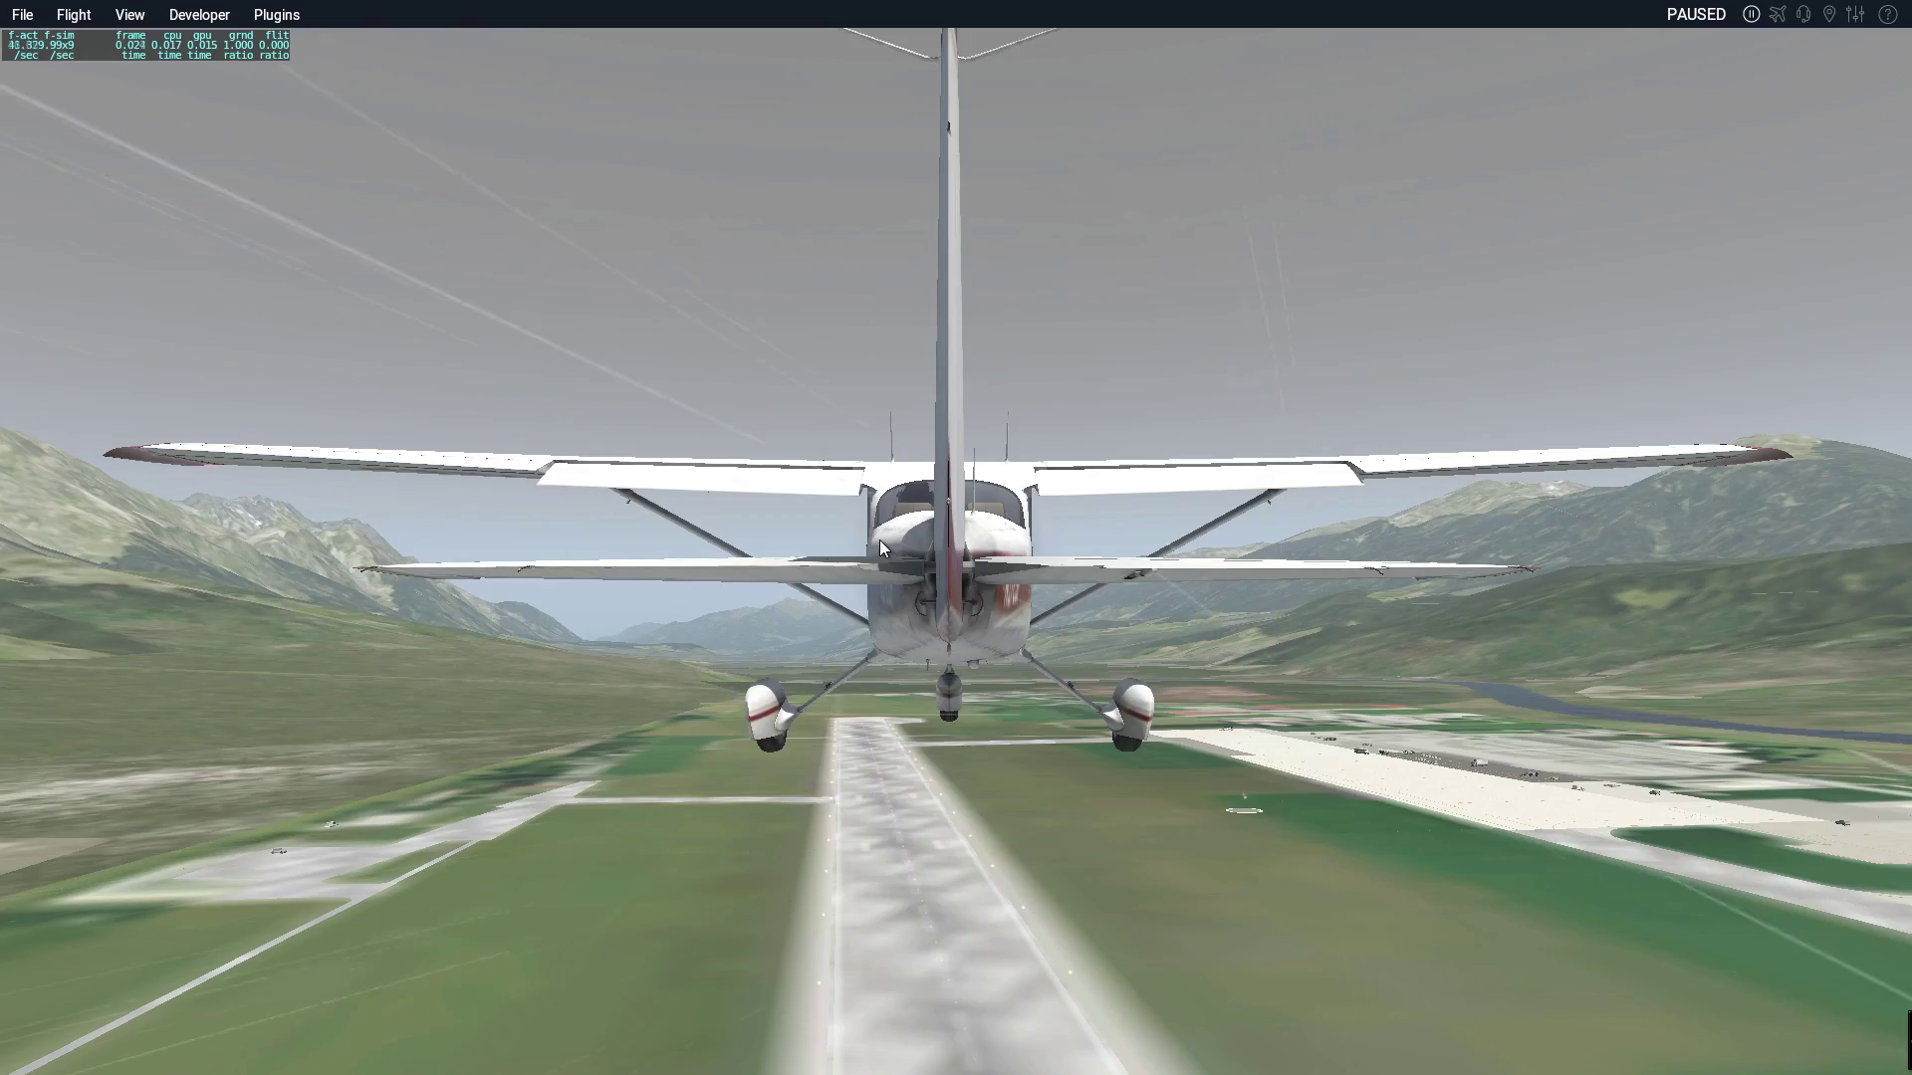
key(shift+8)
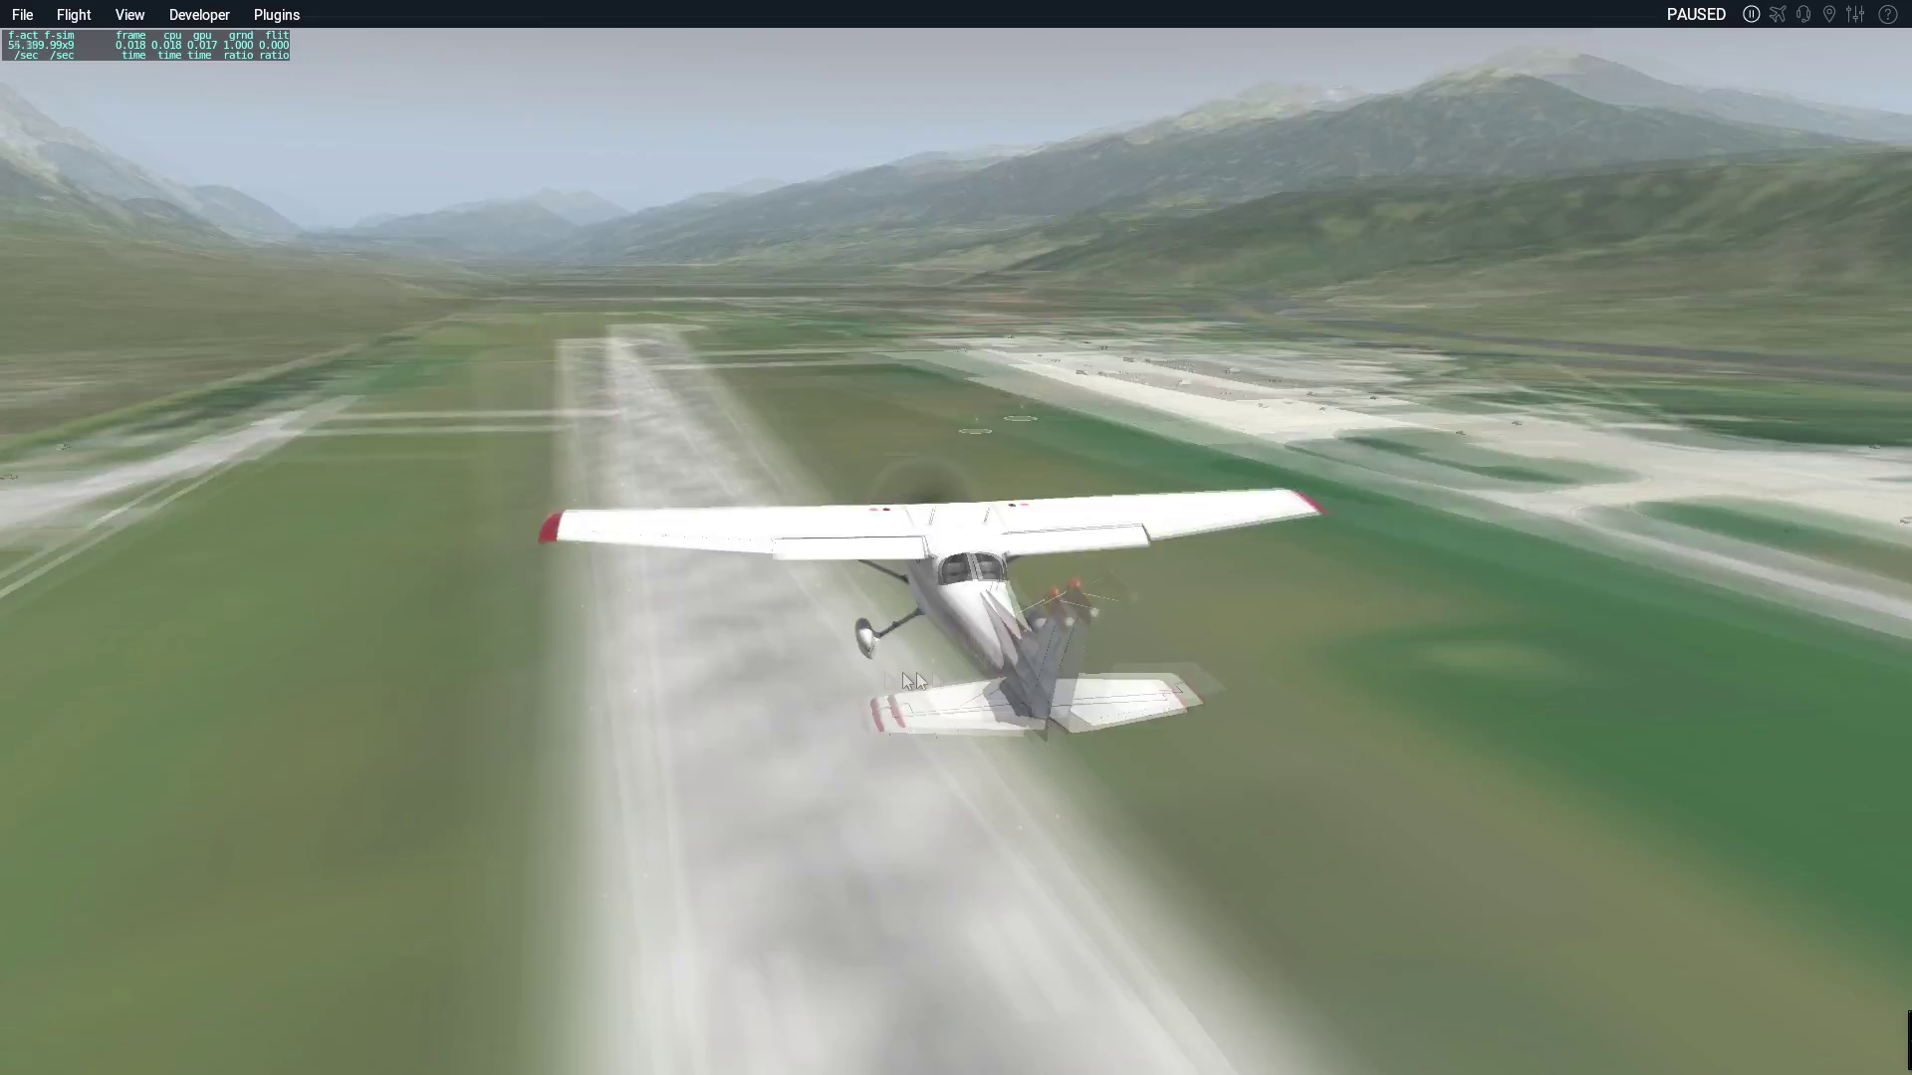
drag(903, 673, 576, 683)
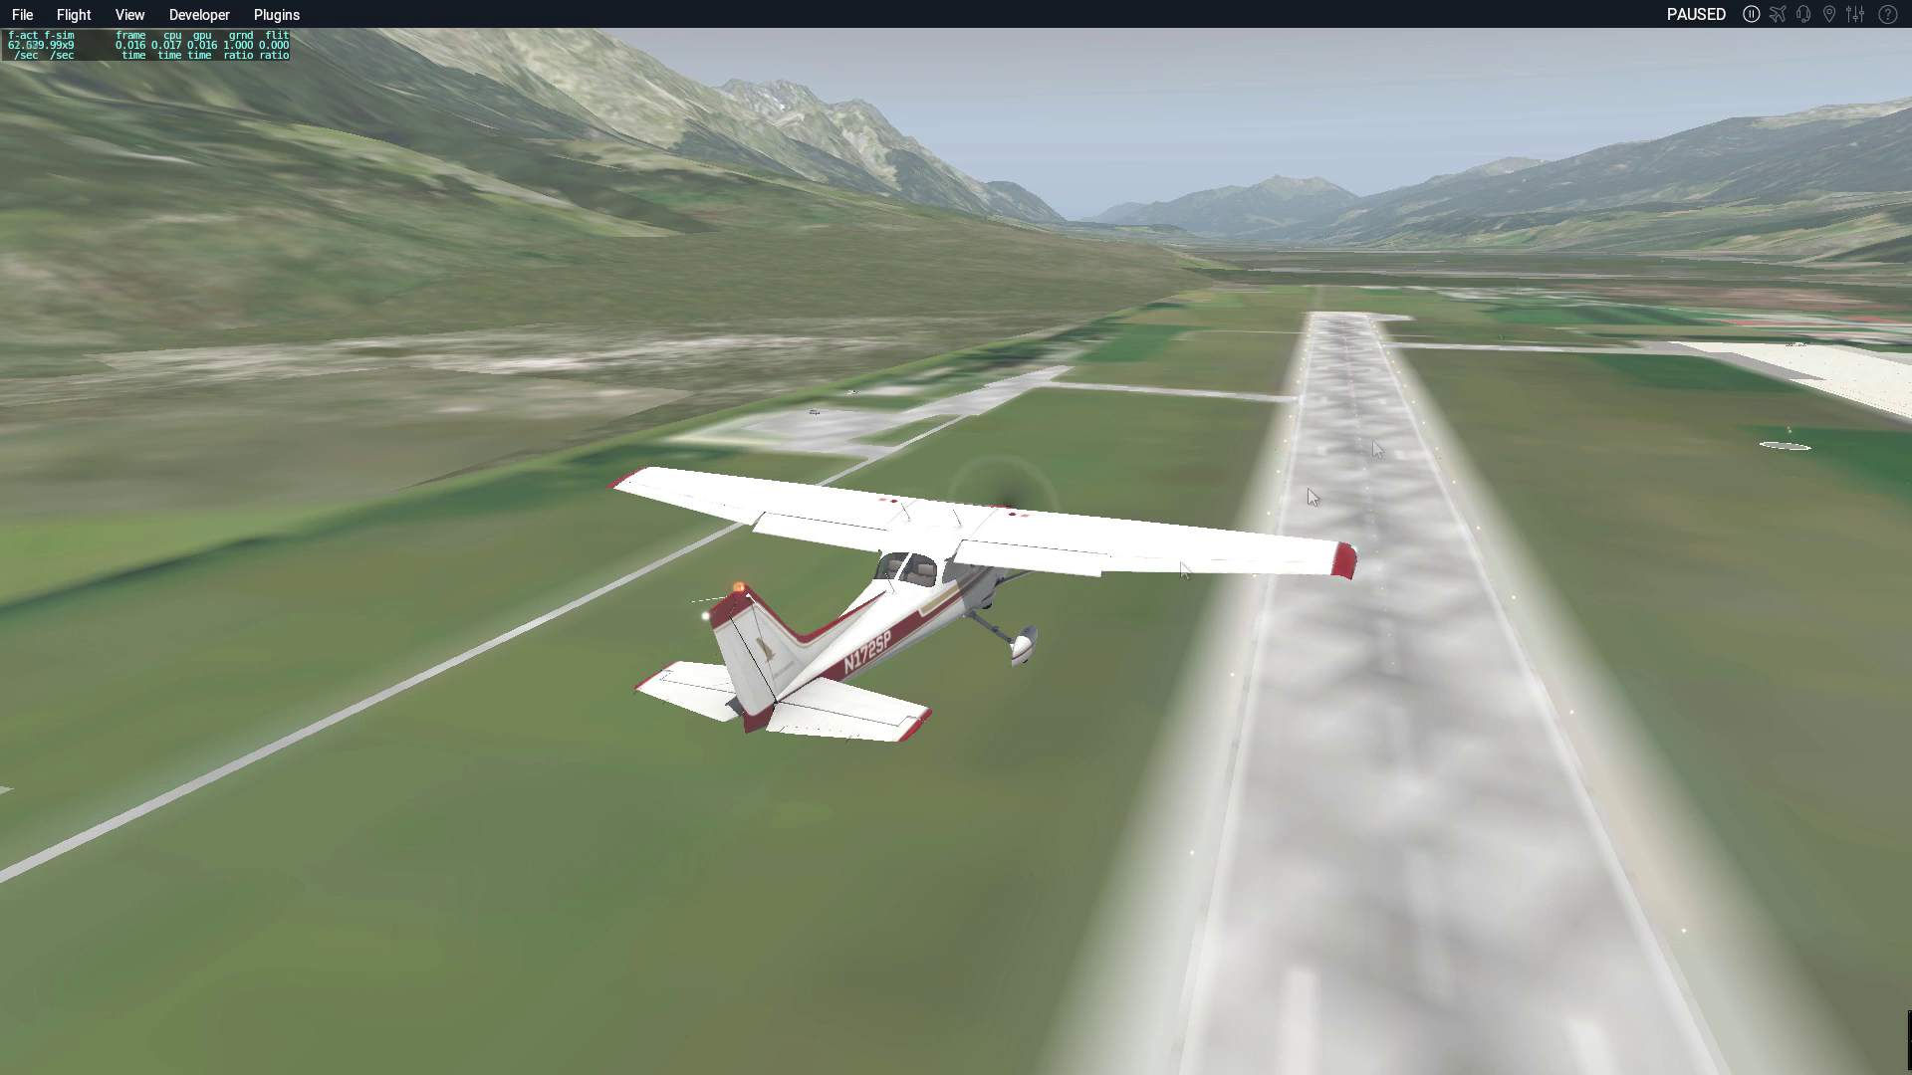
drag(433, 876, 609, 1026)
drag(859, 231, 1422, 331)
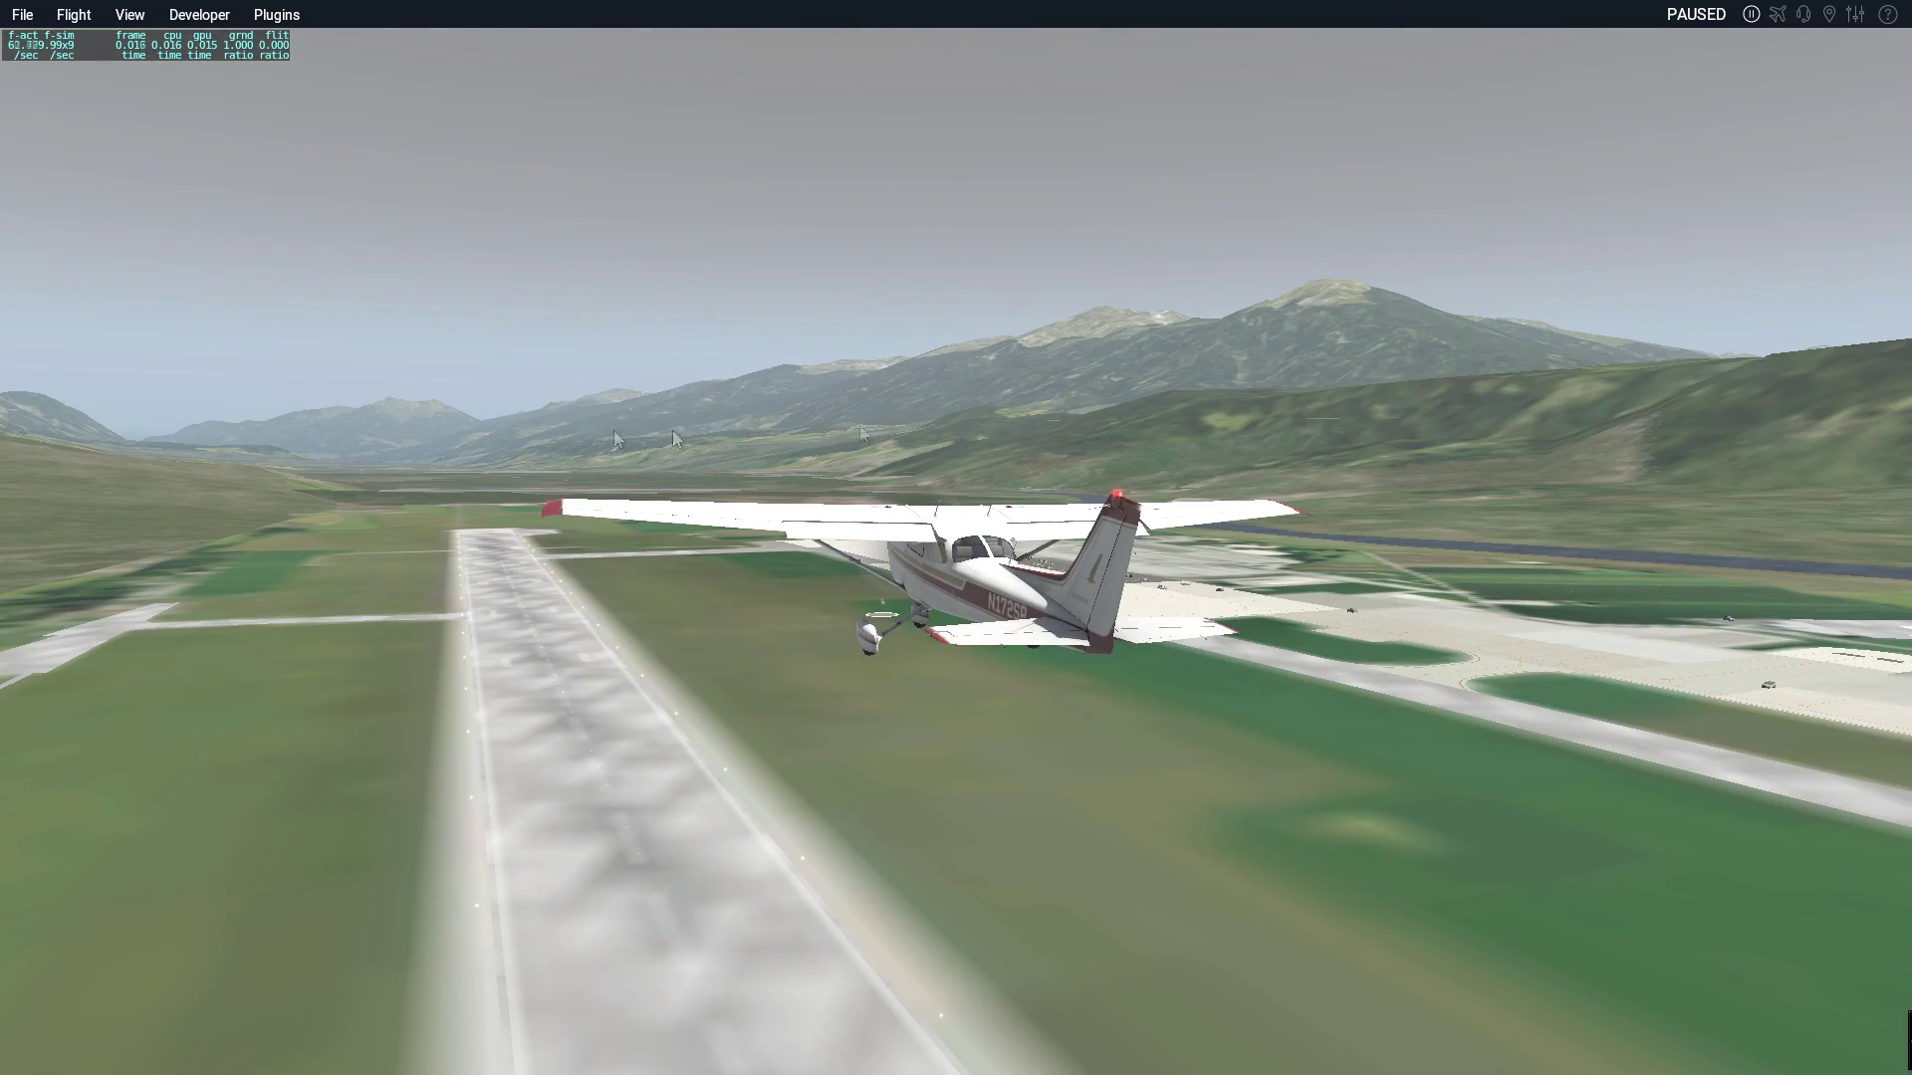
drag(1646, 444, 335, 419)
drag(229, 209, 1430, 331)
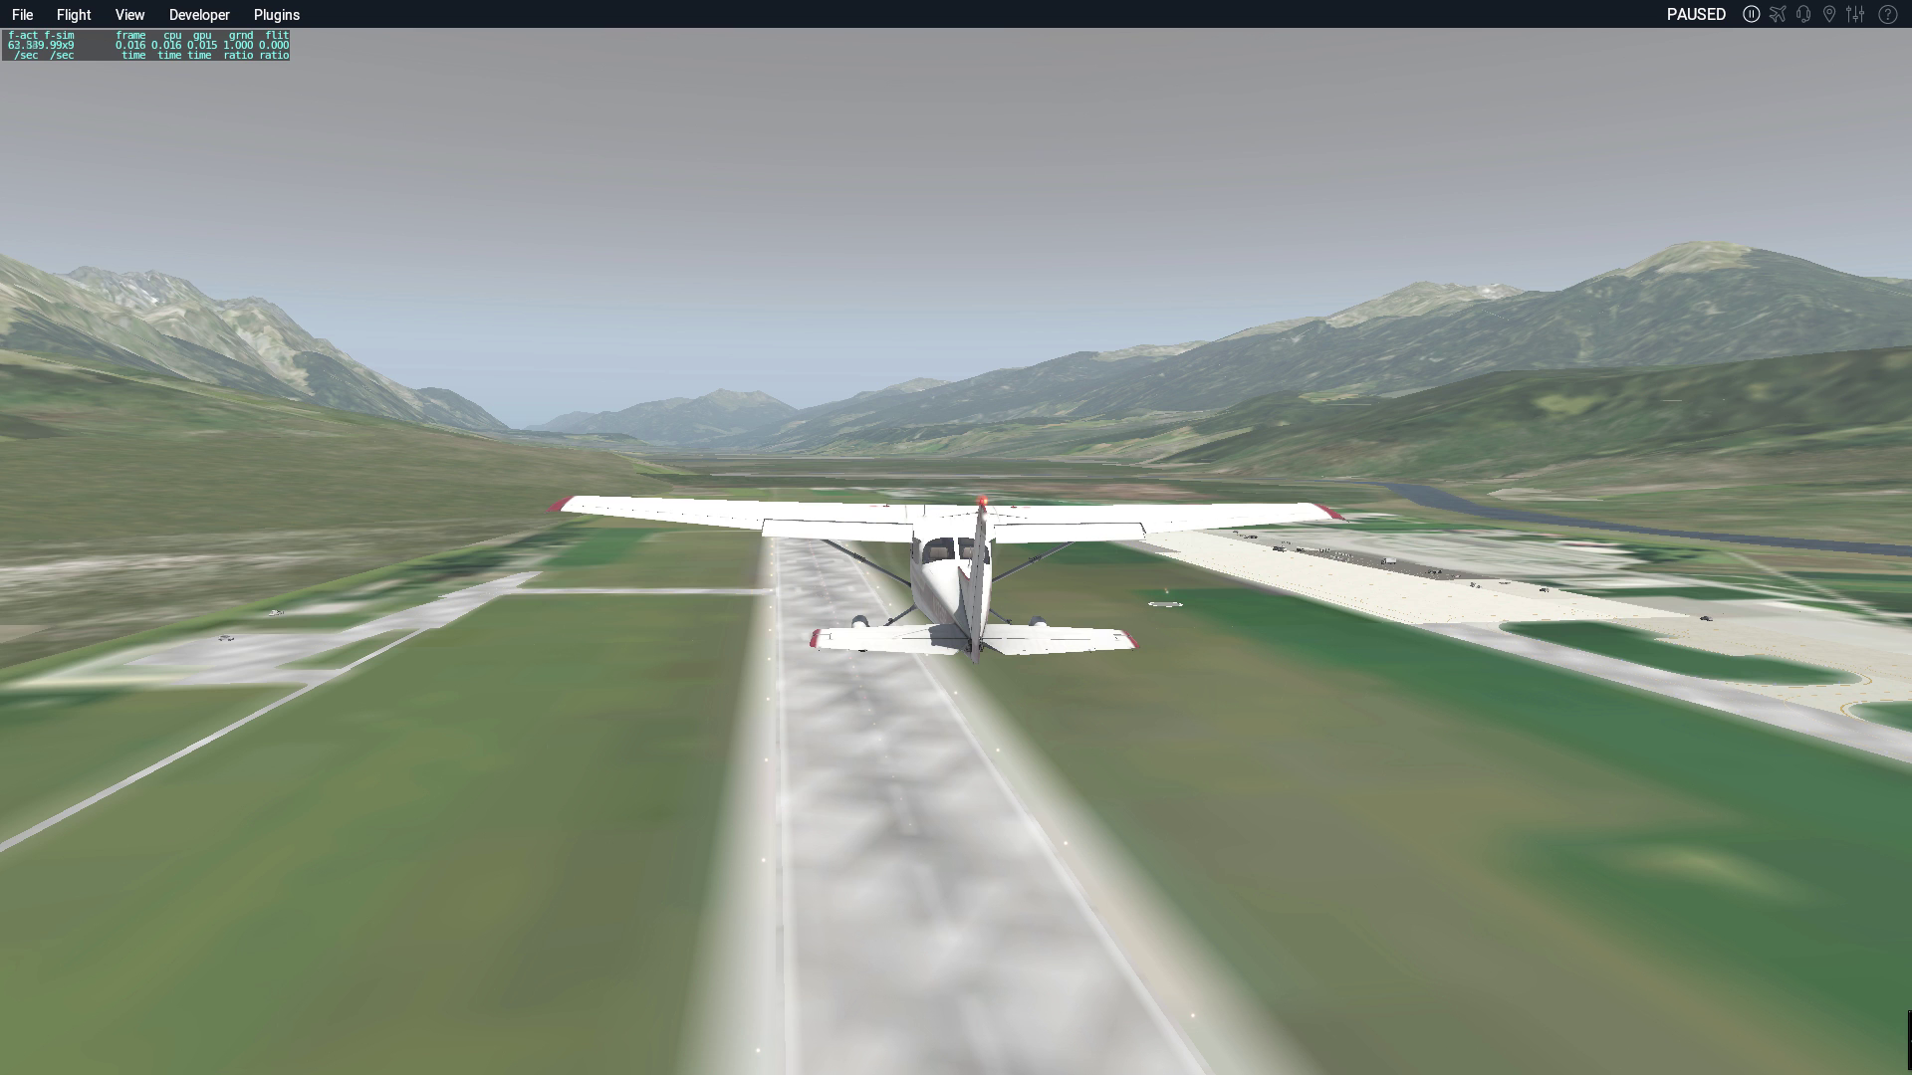
- Set visual effects, texture quality, world objects and reflection detail to Low with 2x antialiasing, and apply the graphics settings
click(1855, 15)
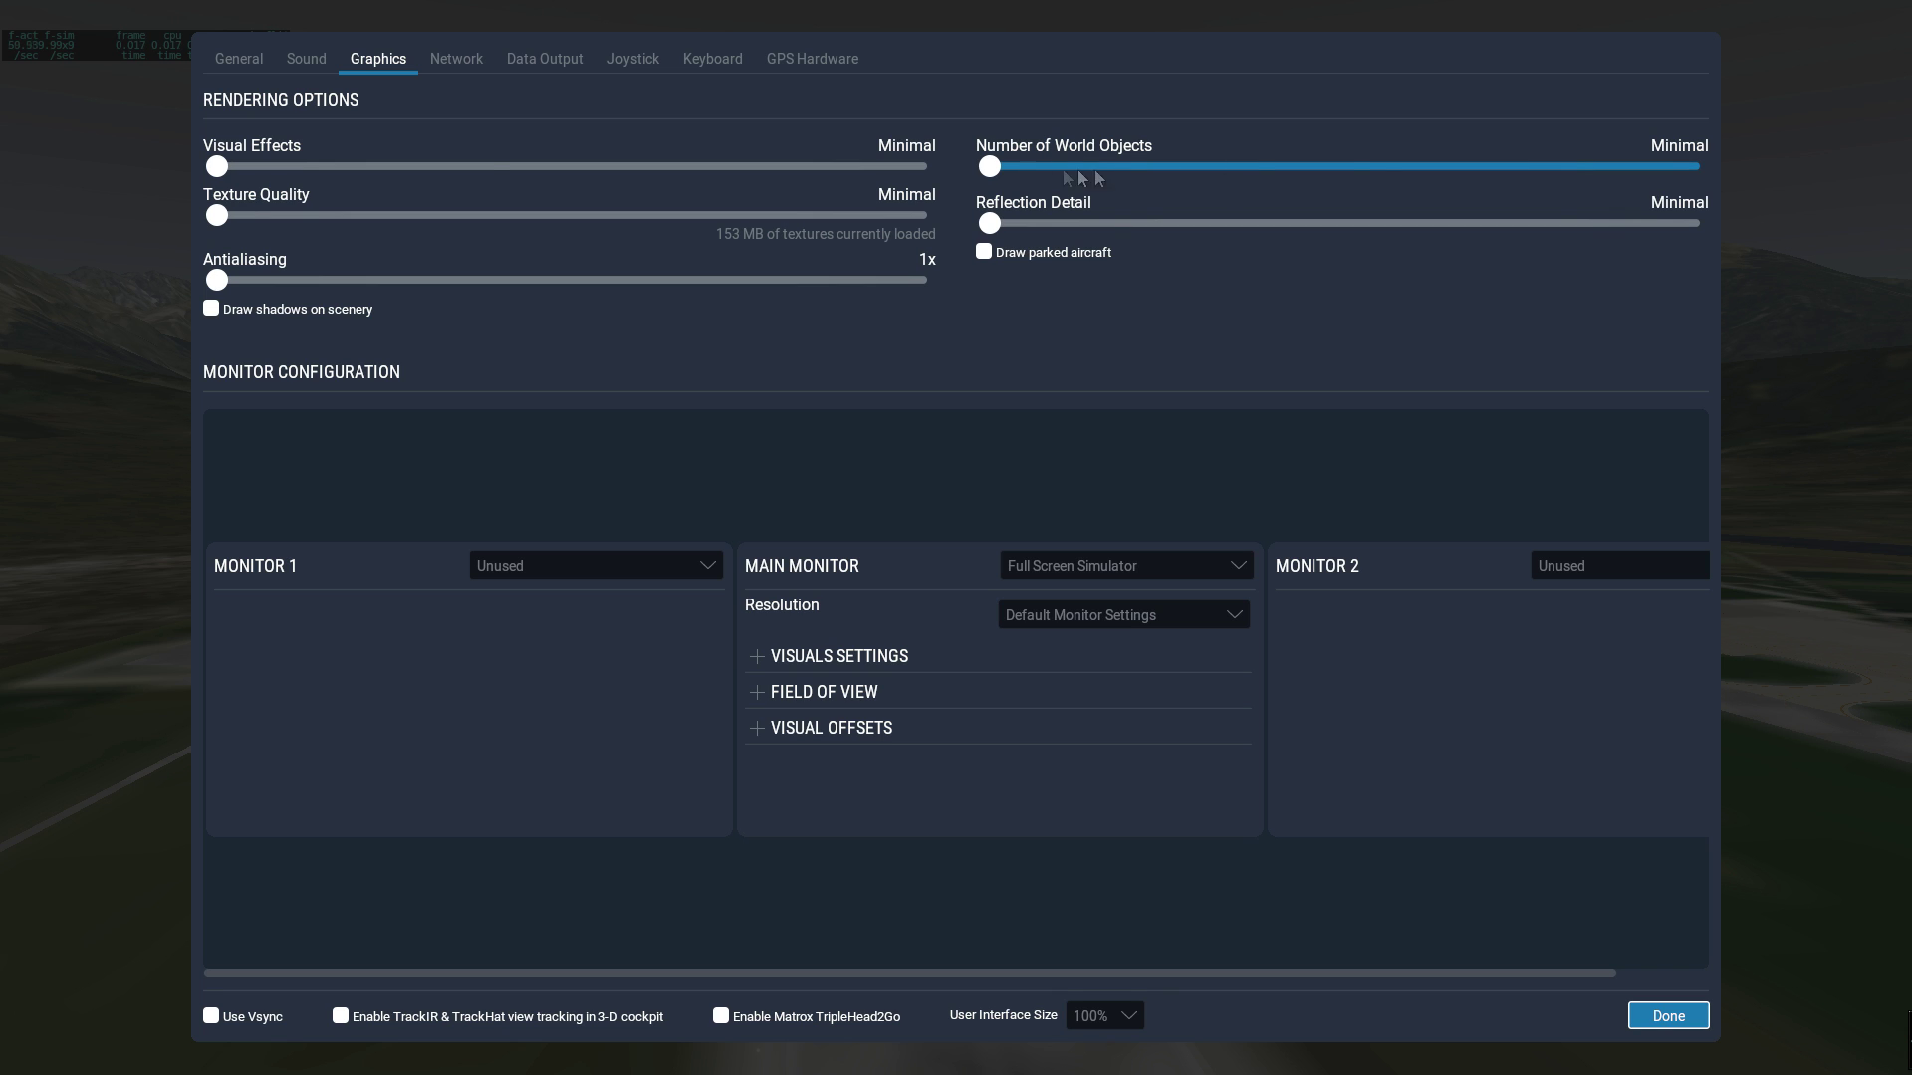
click(414, 166)
drag(457, 218, 389, 213)
click(380, 281)
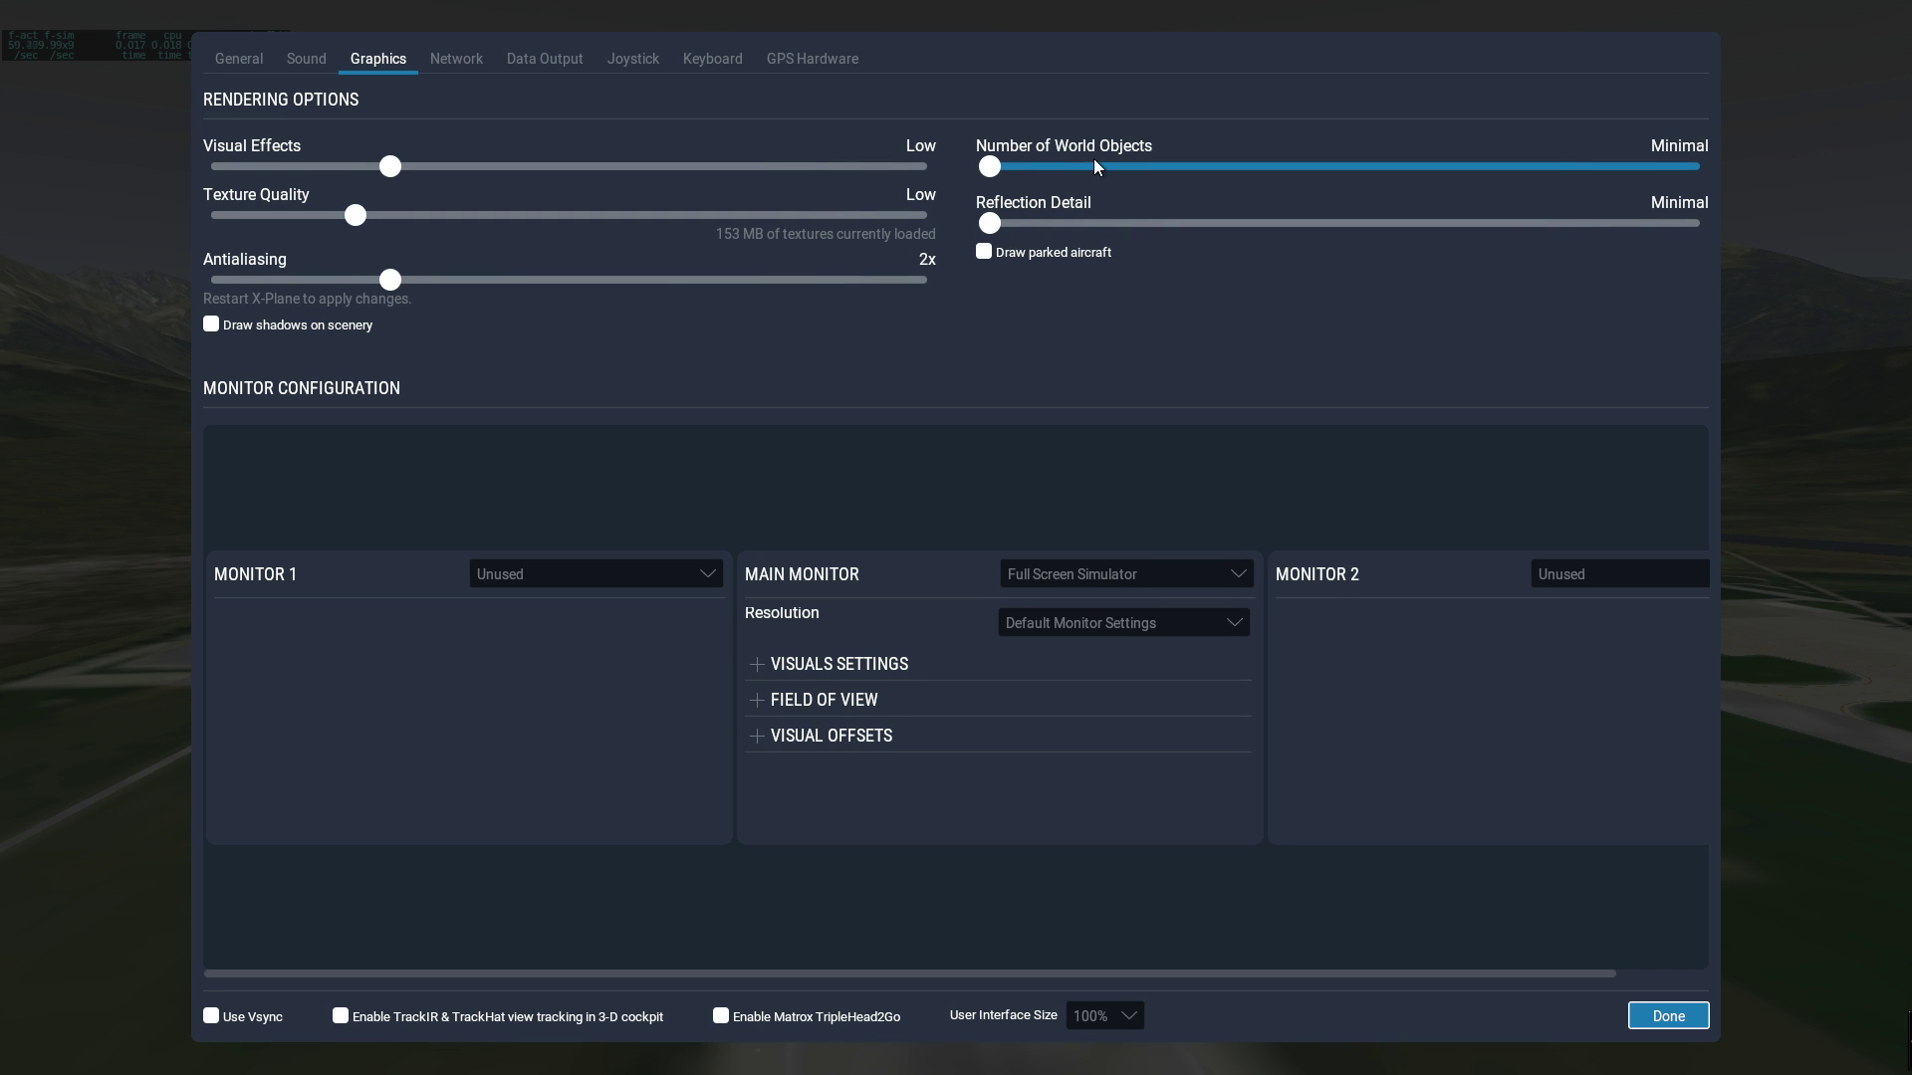
click(1121, 170)
click(1167, 223)
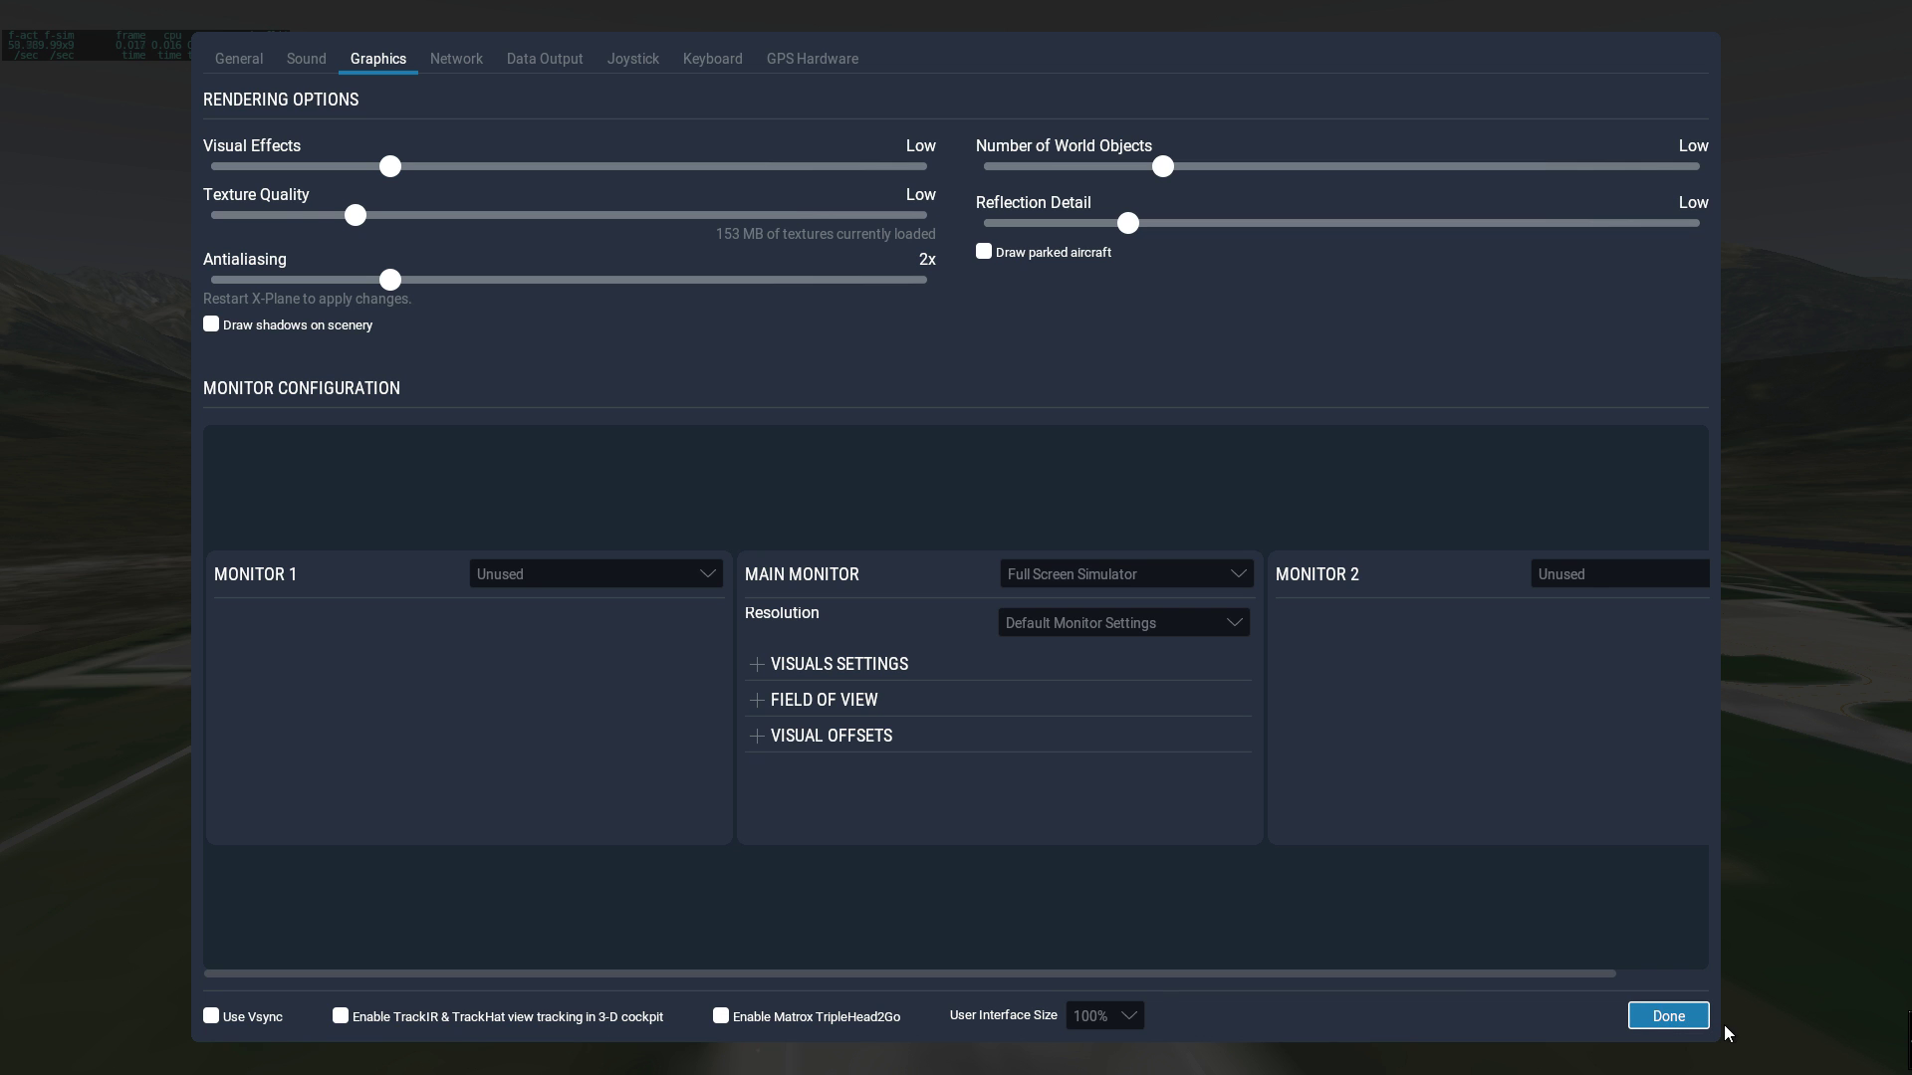
click(1668, 1016)
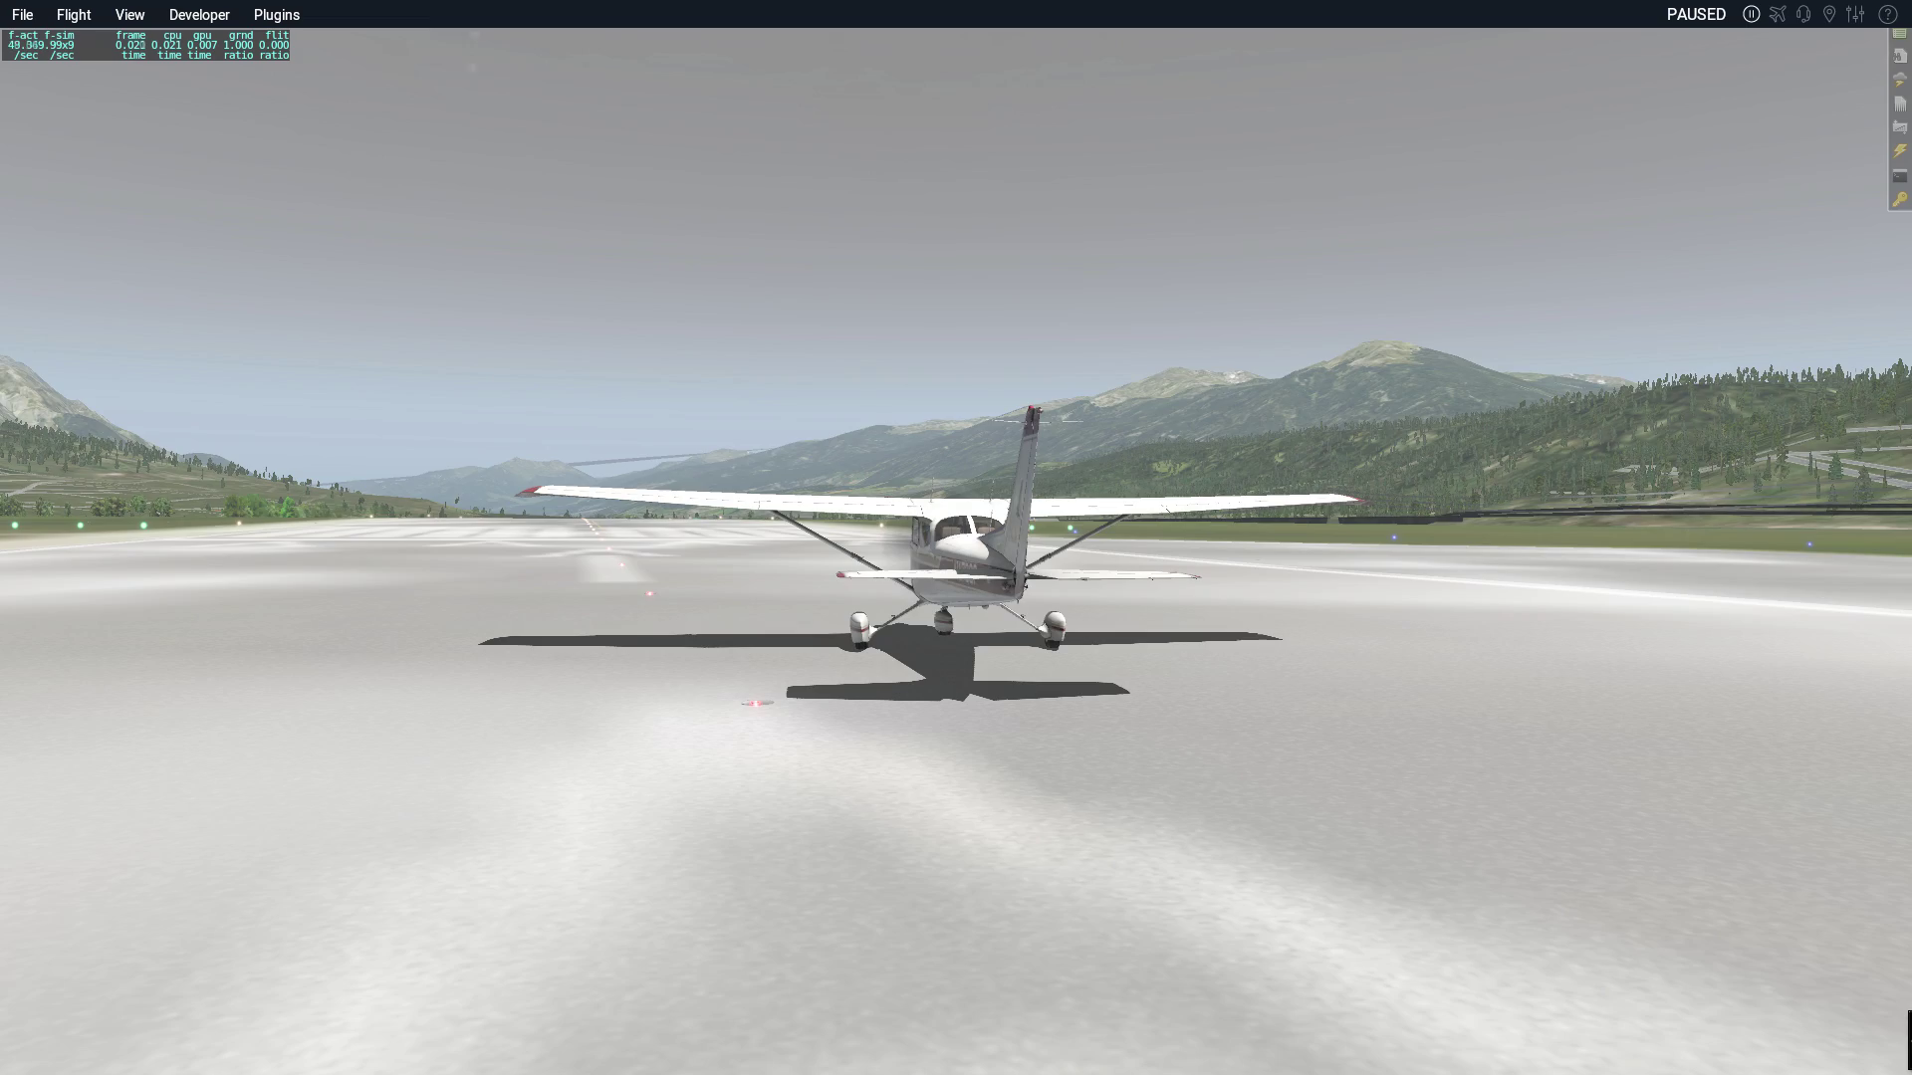
- Examine the aircraft on the runway and the surrounding trees and buildings from all sides and up close
key(Left)
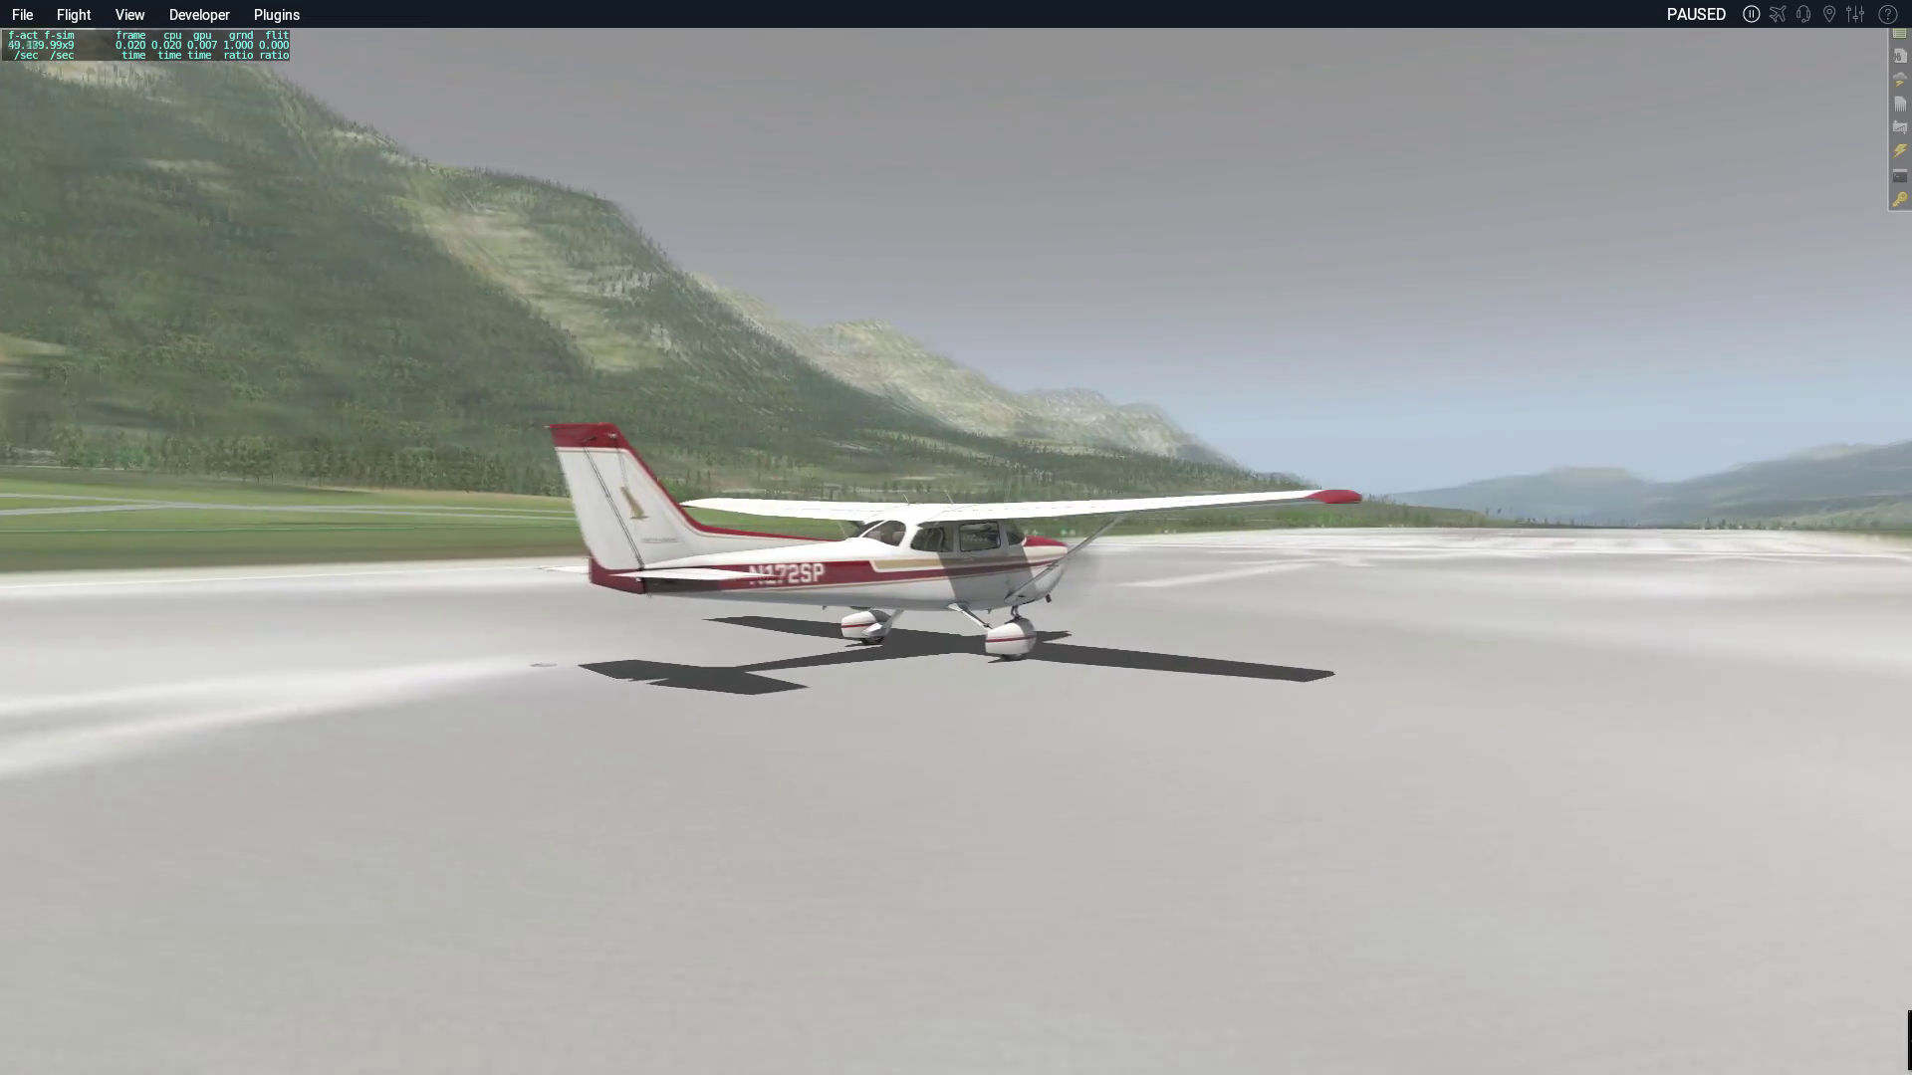
key(Left)
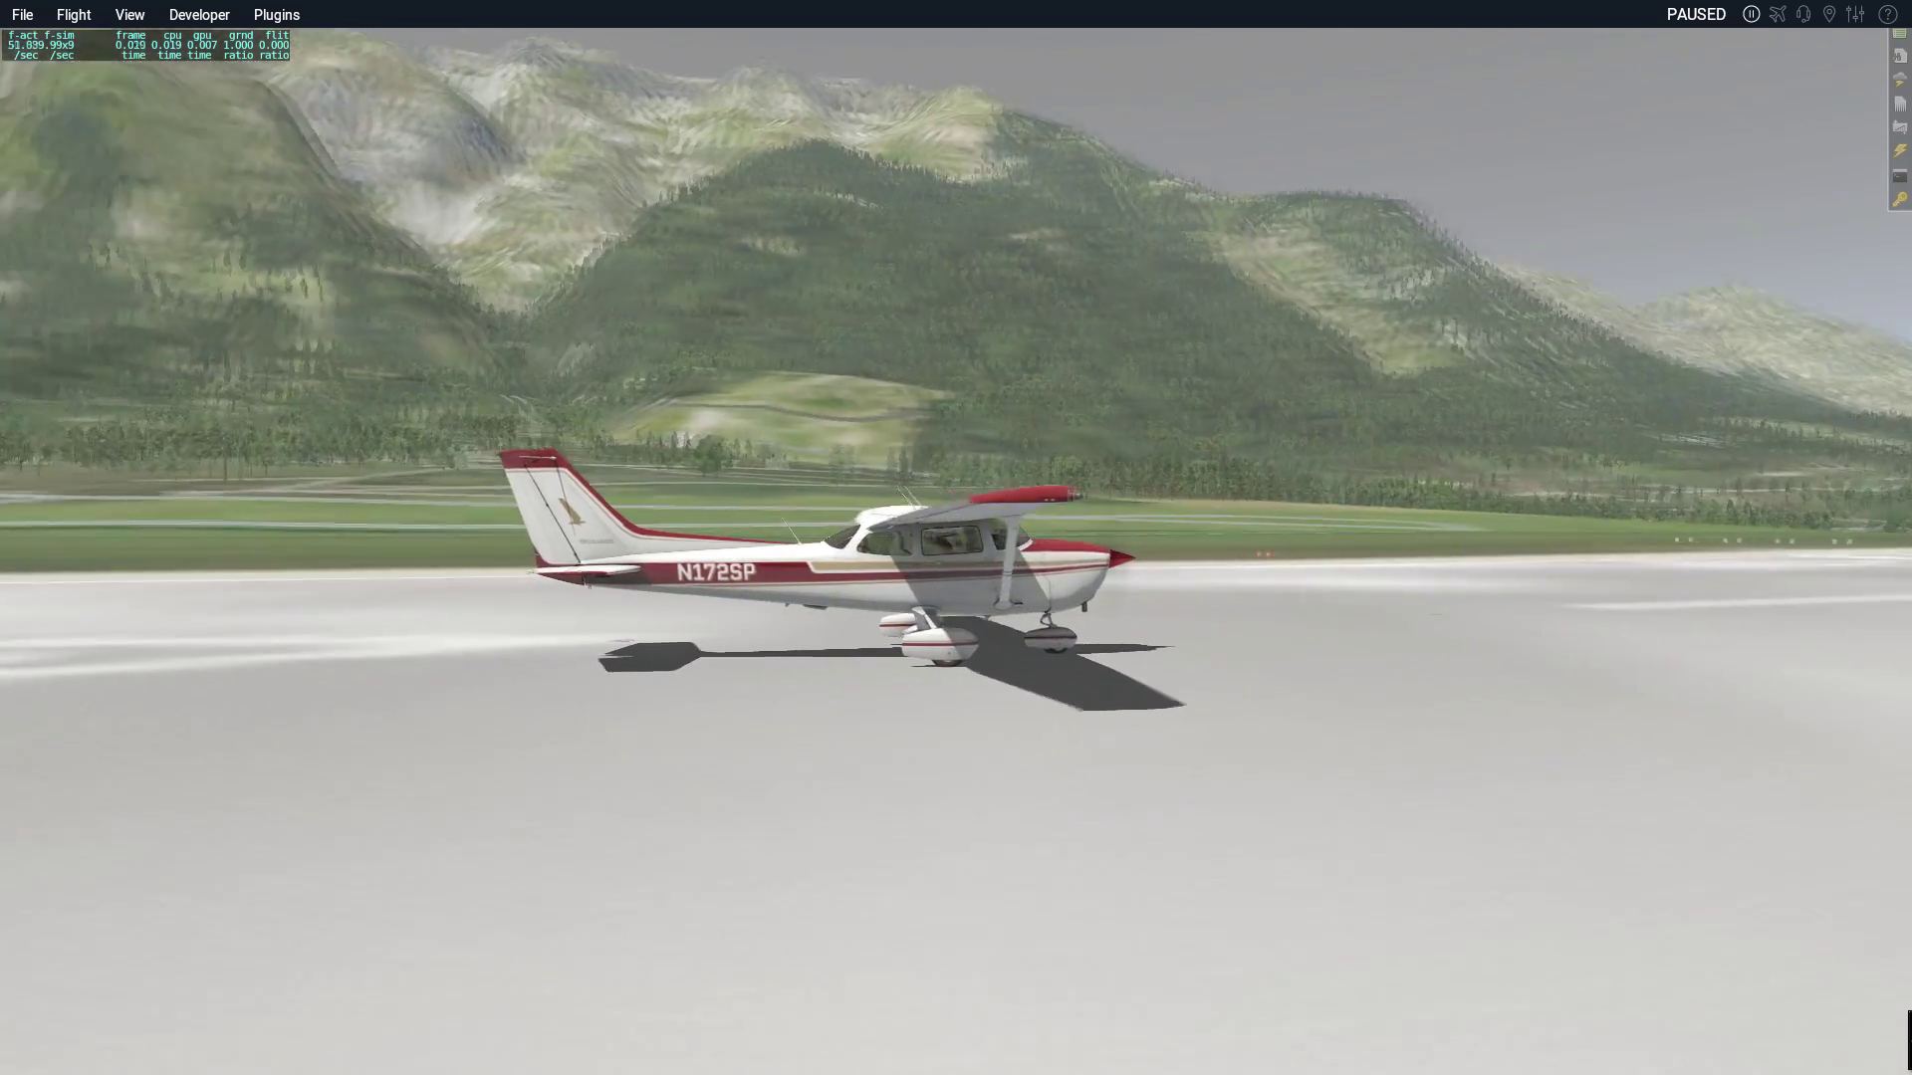
key(Left)
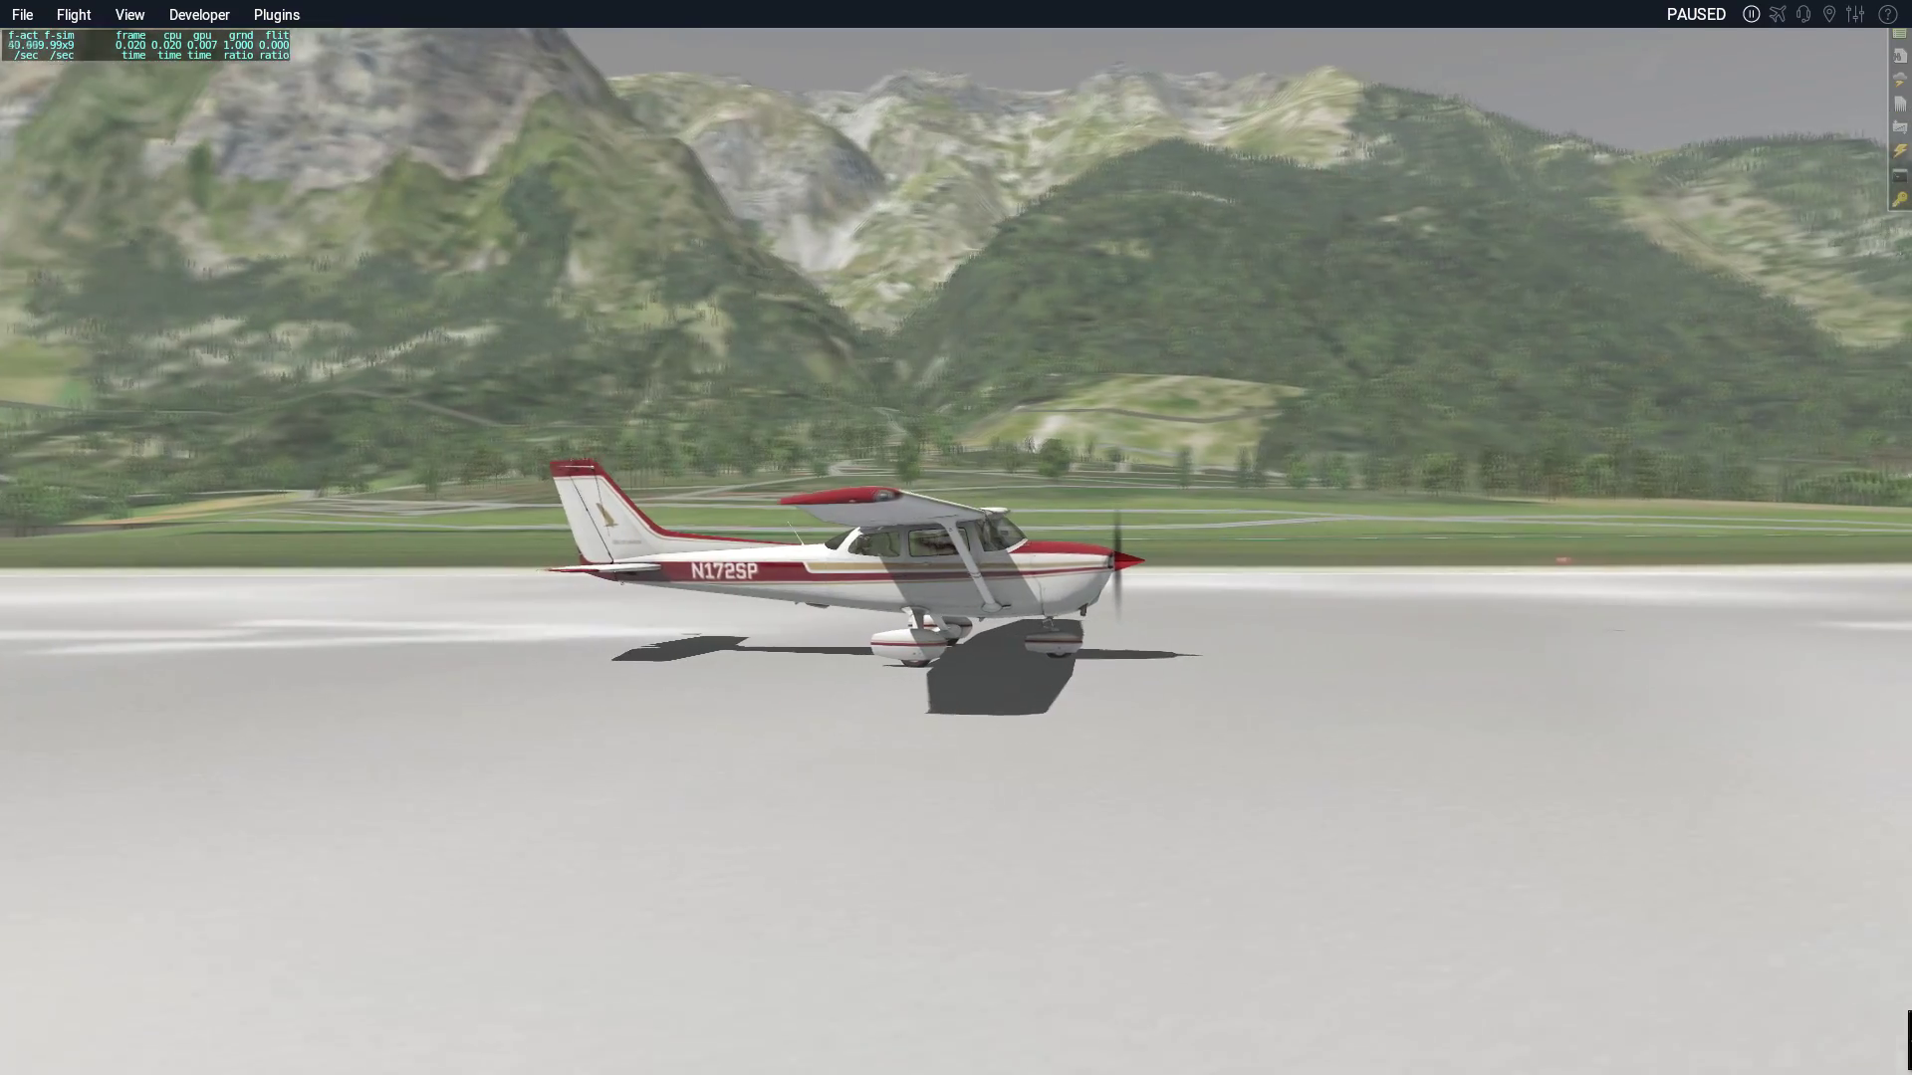
key(Left)
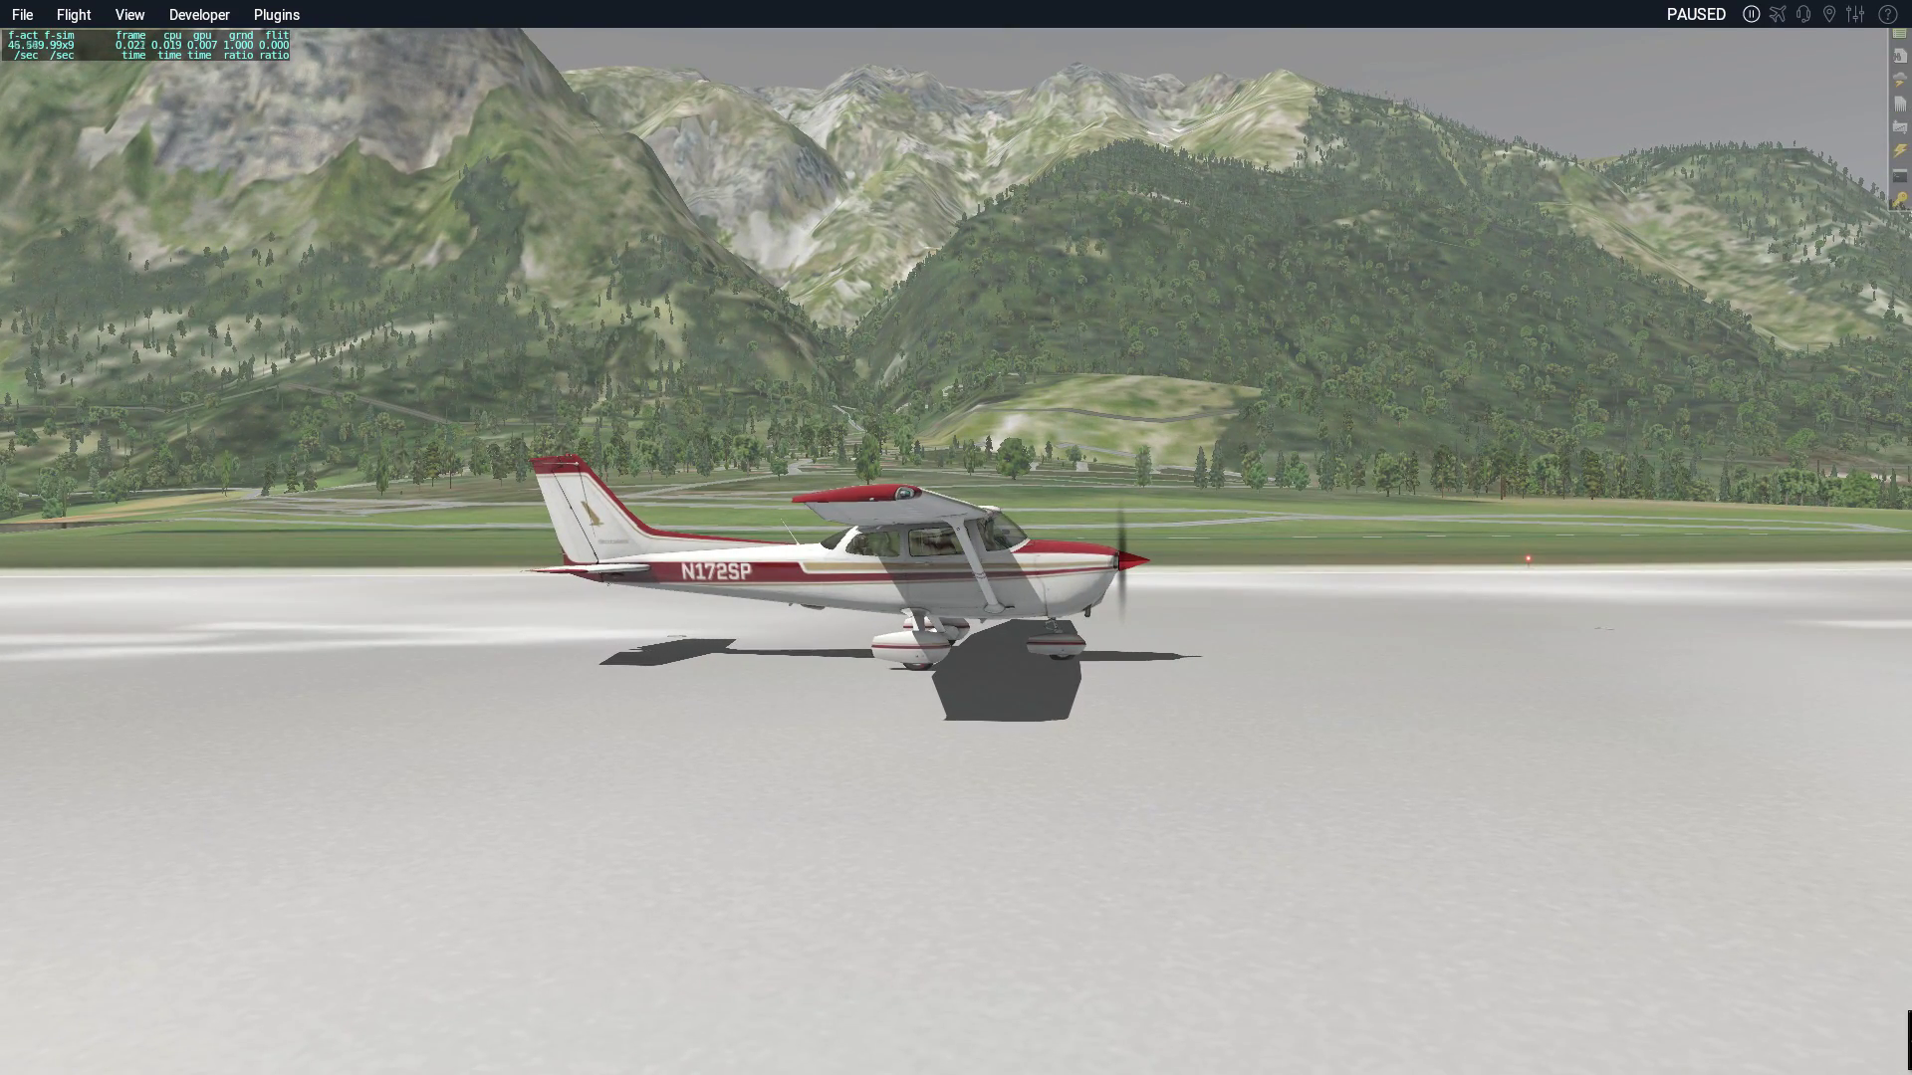
key(Left)
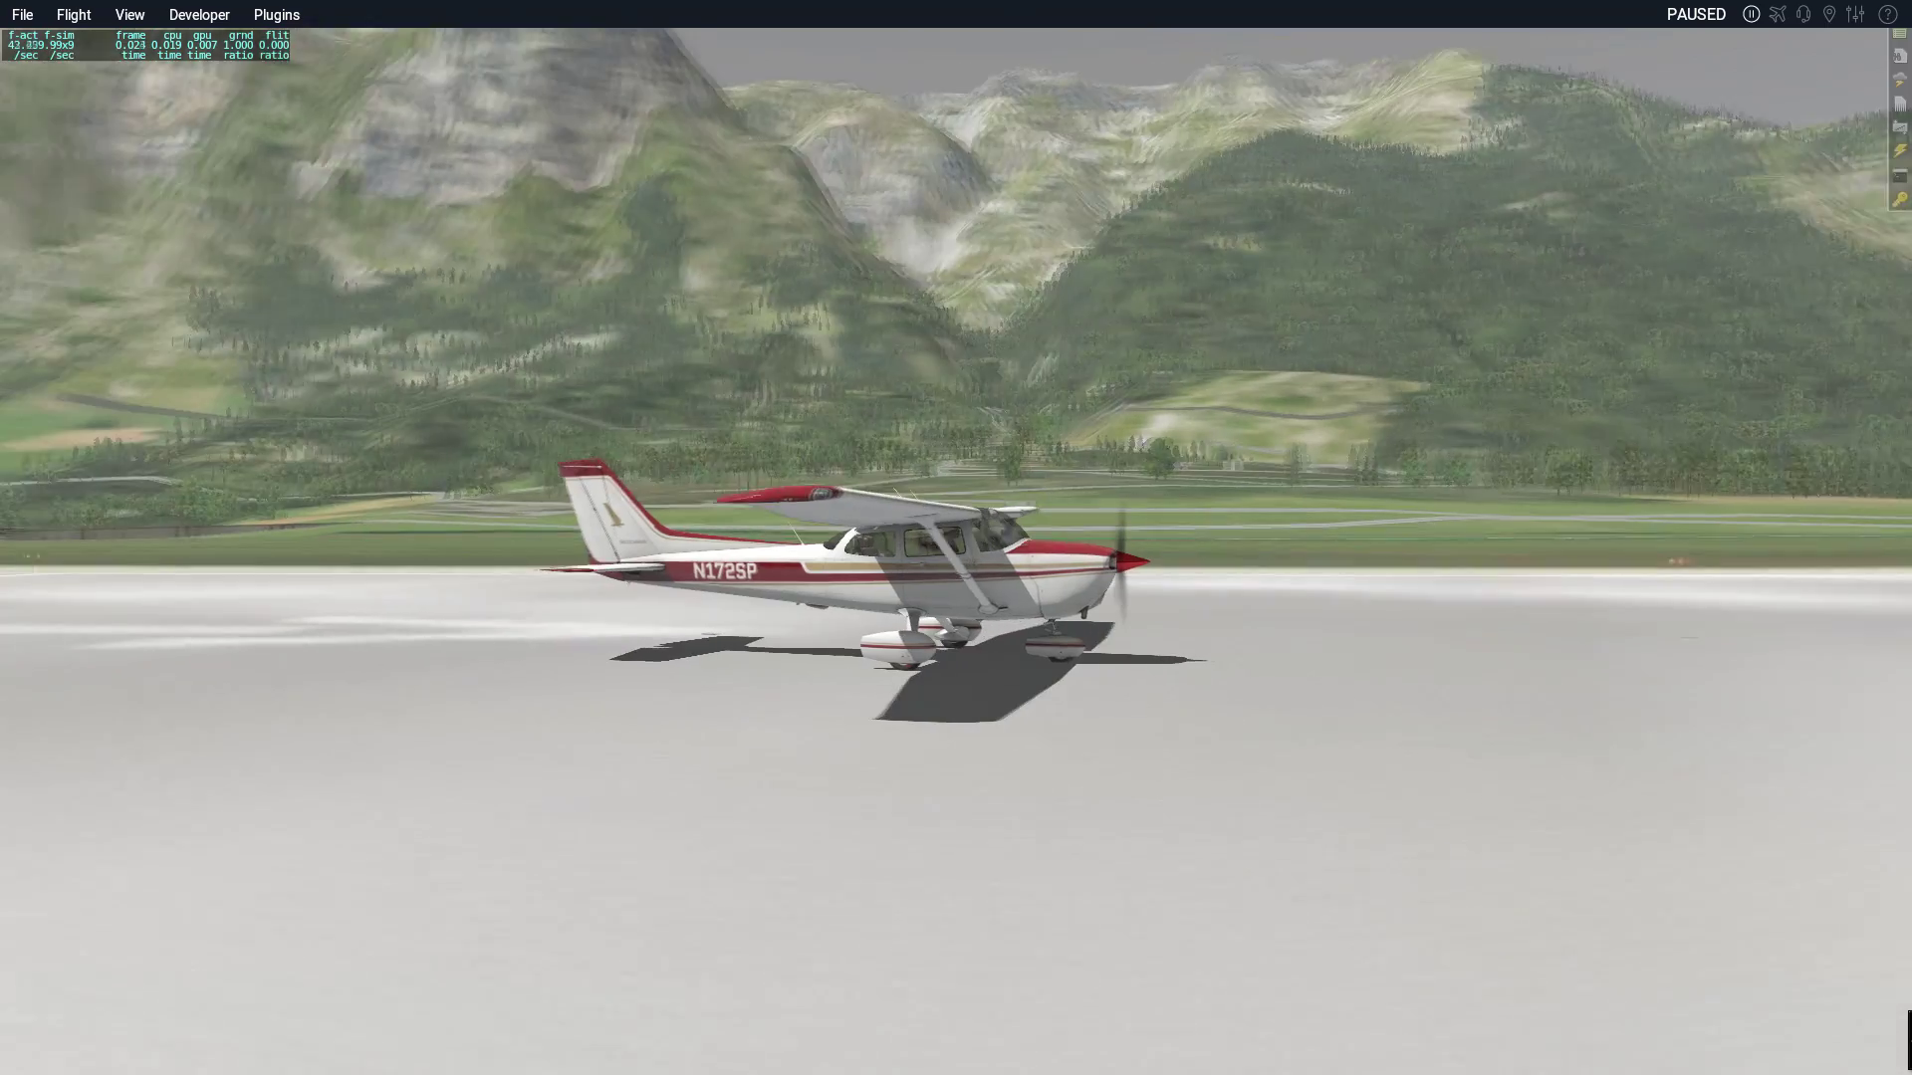
key(Left)
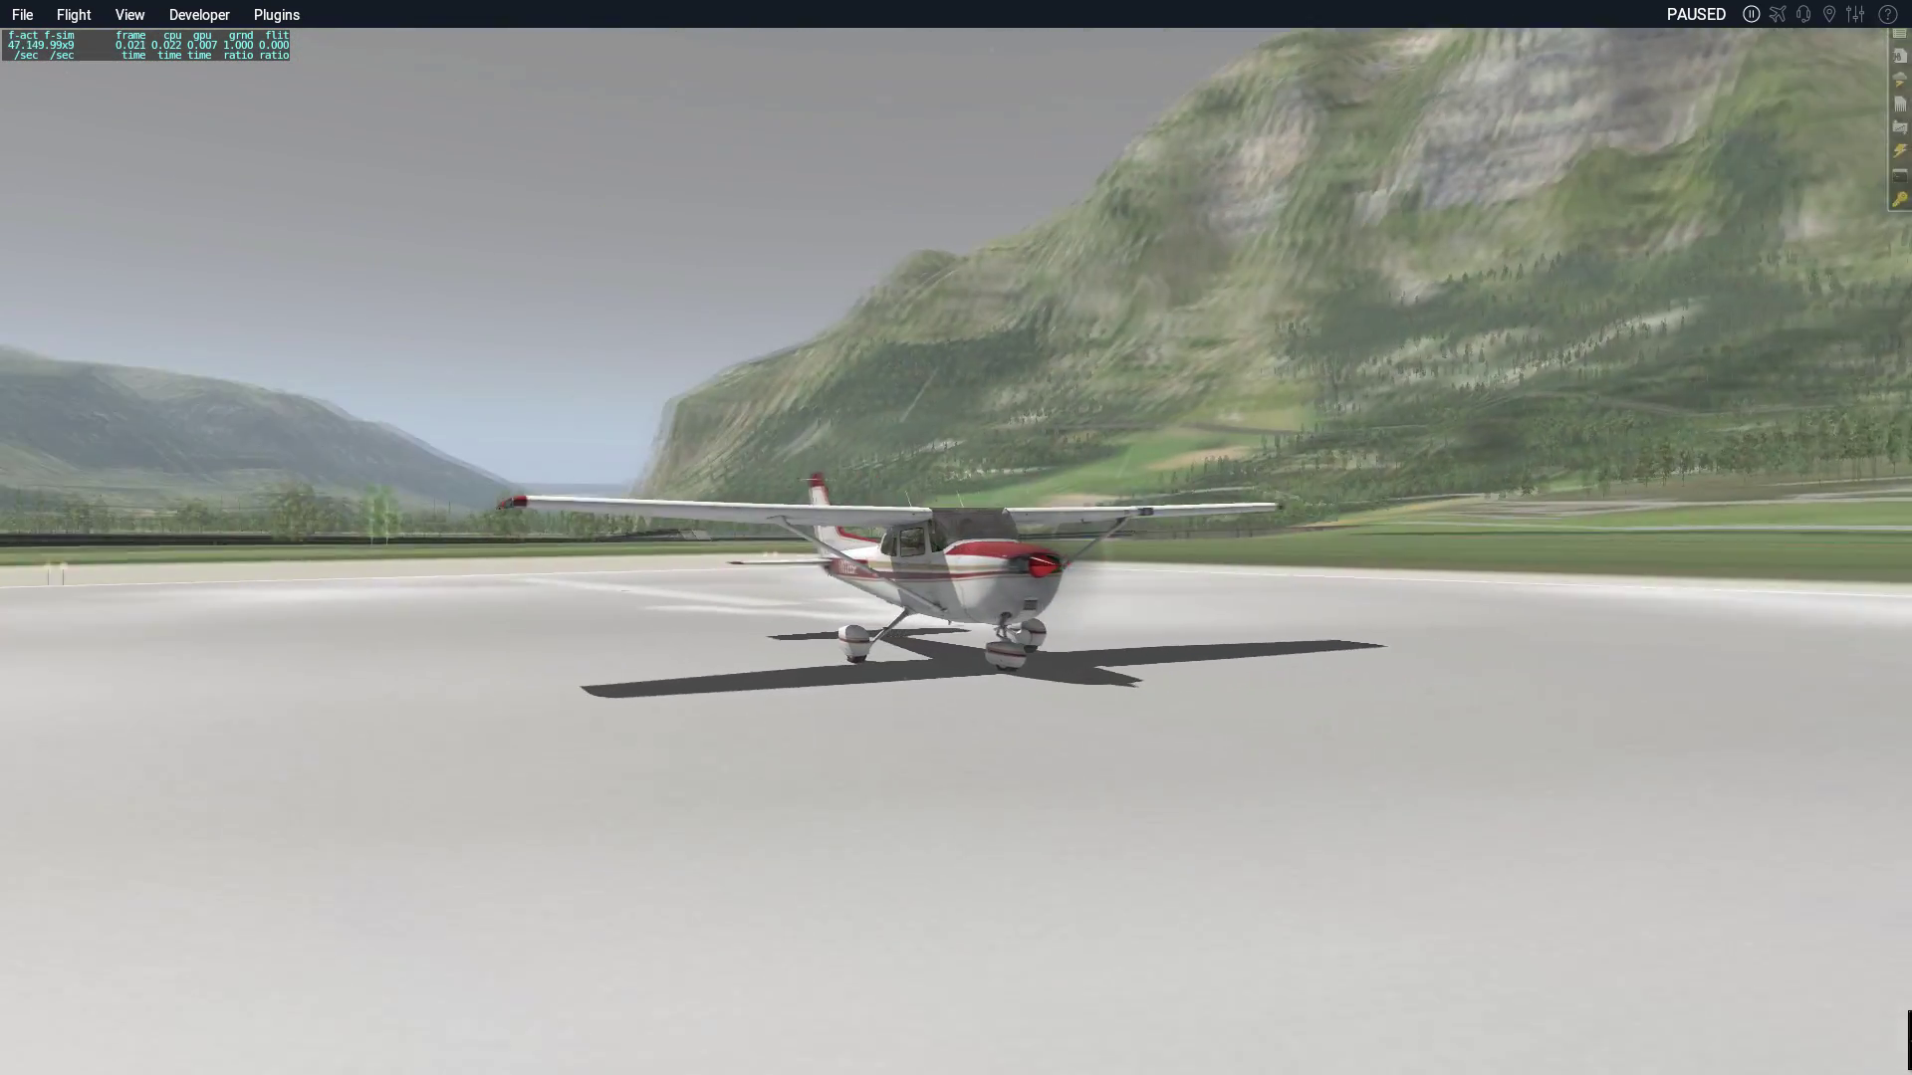
key(Left)
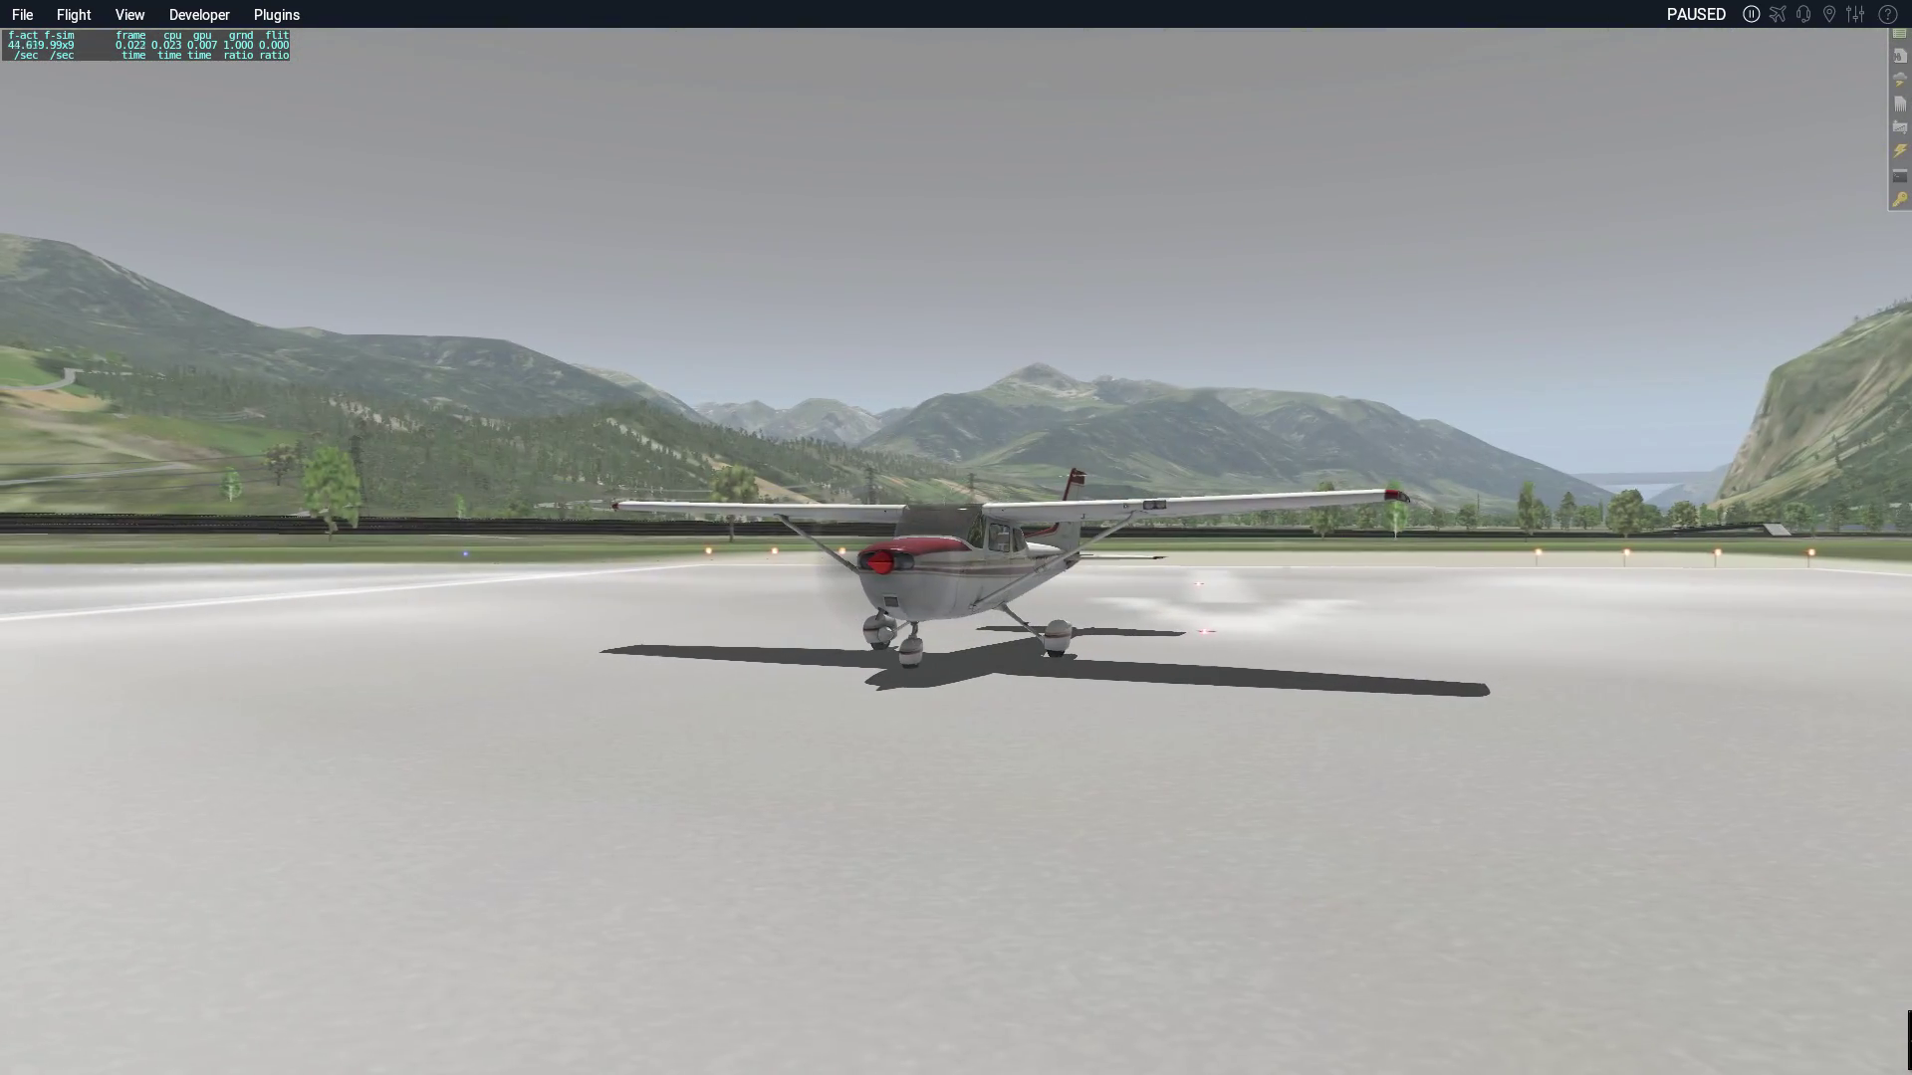
key(Left)
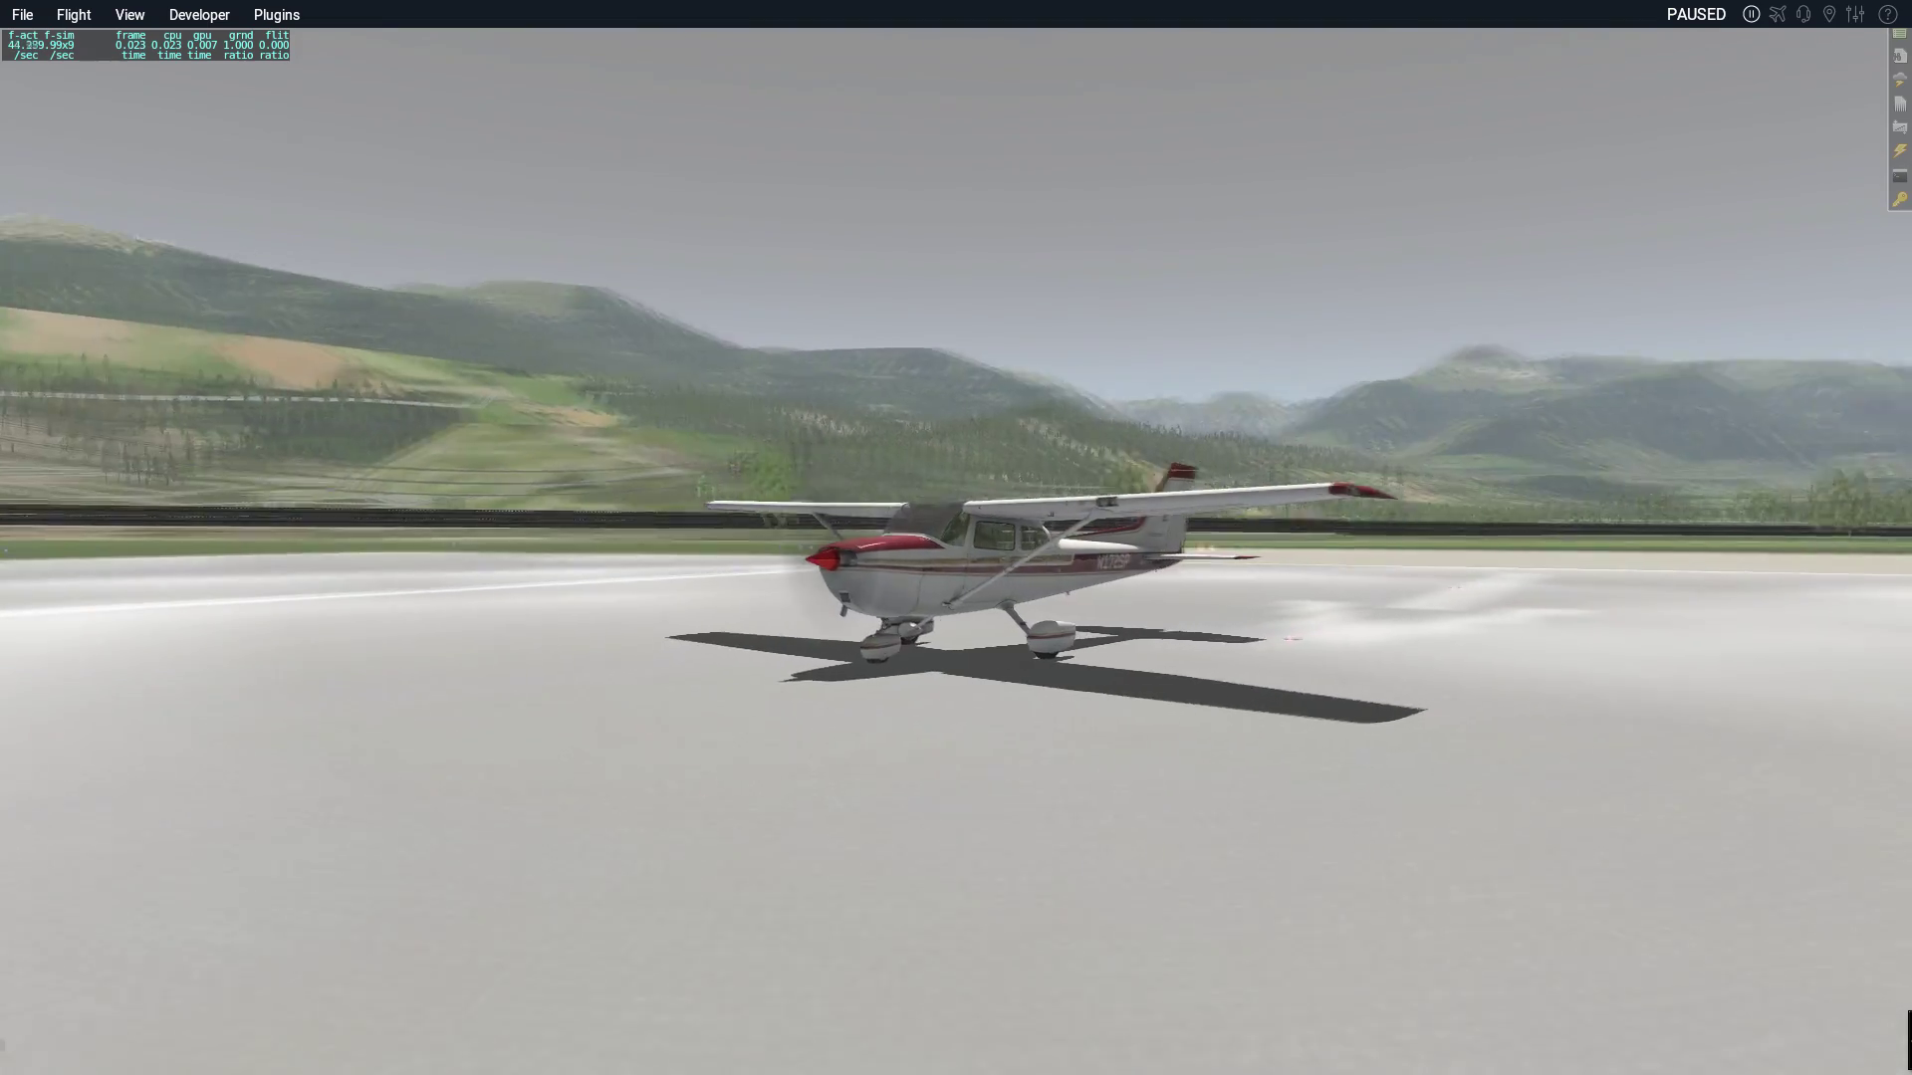
key(Left)
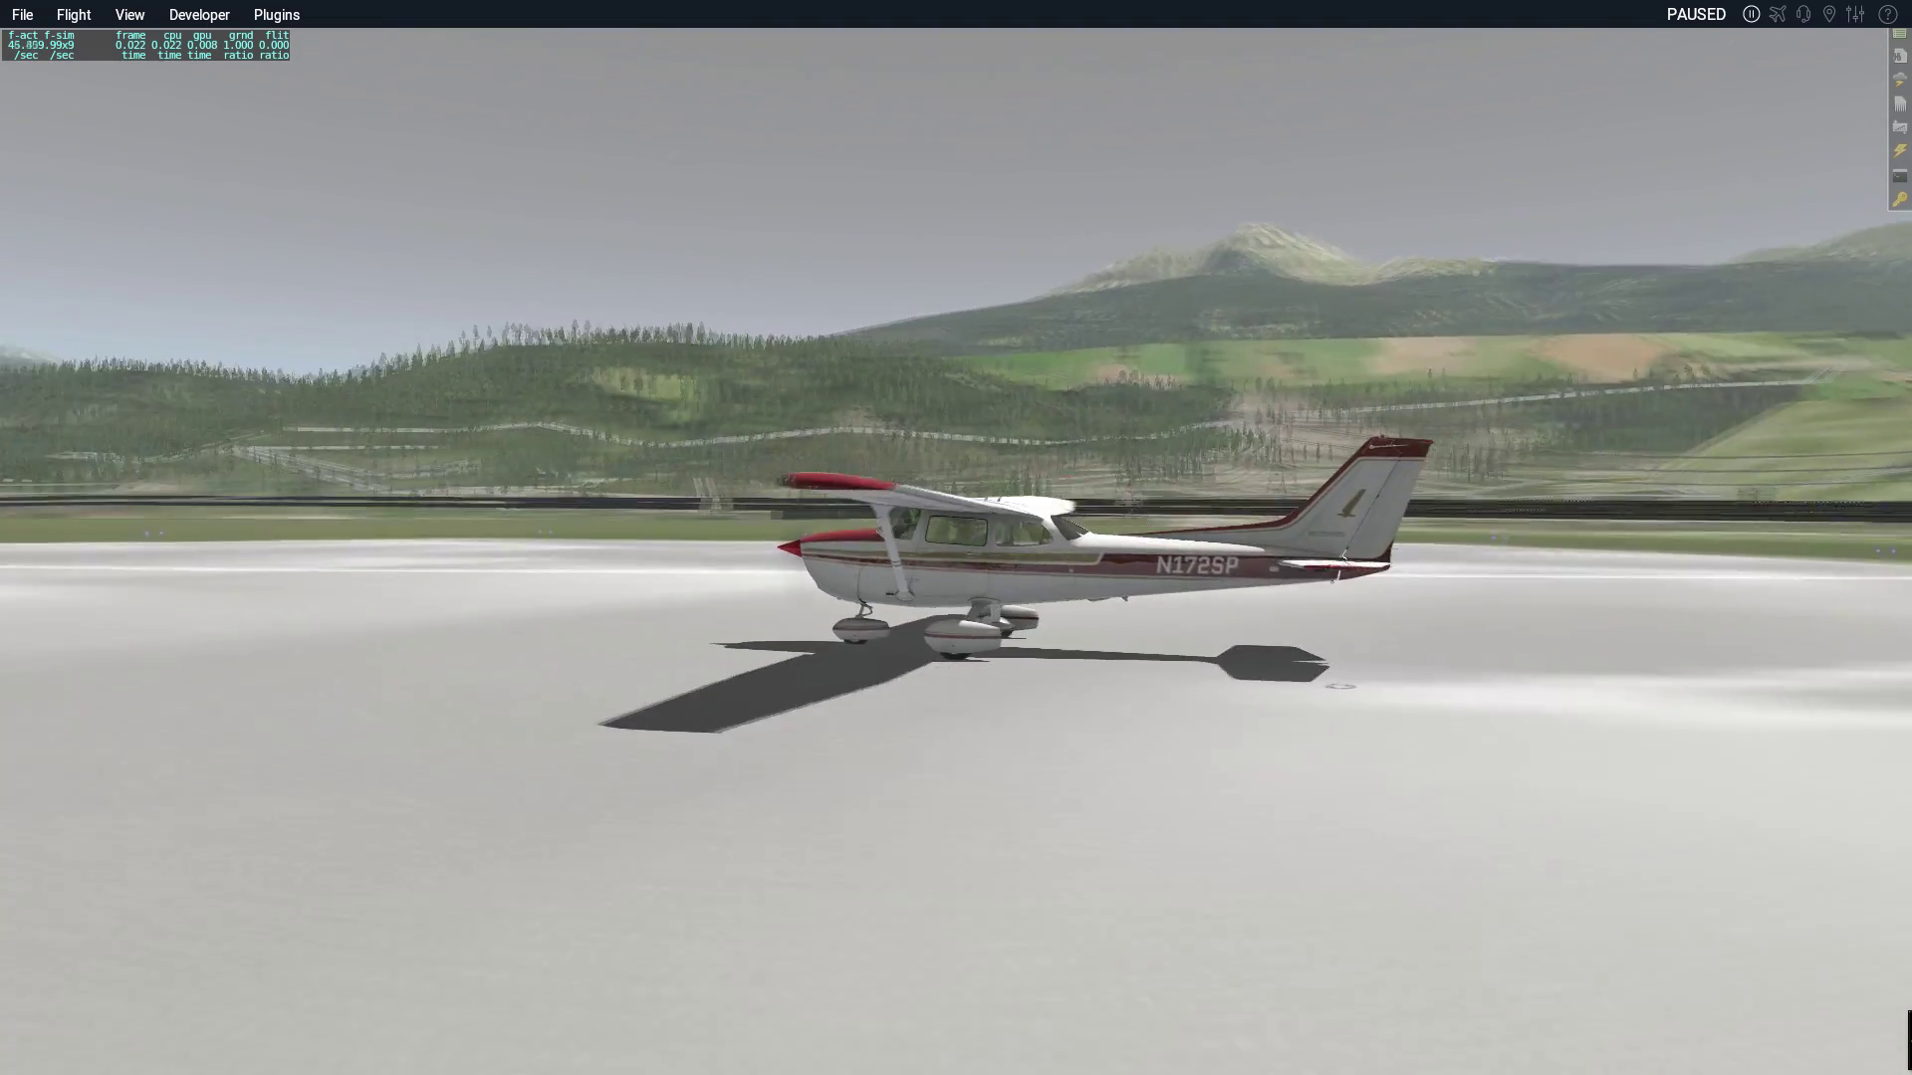
key(Left)
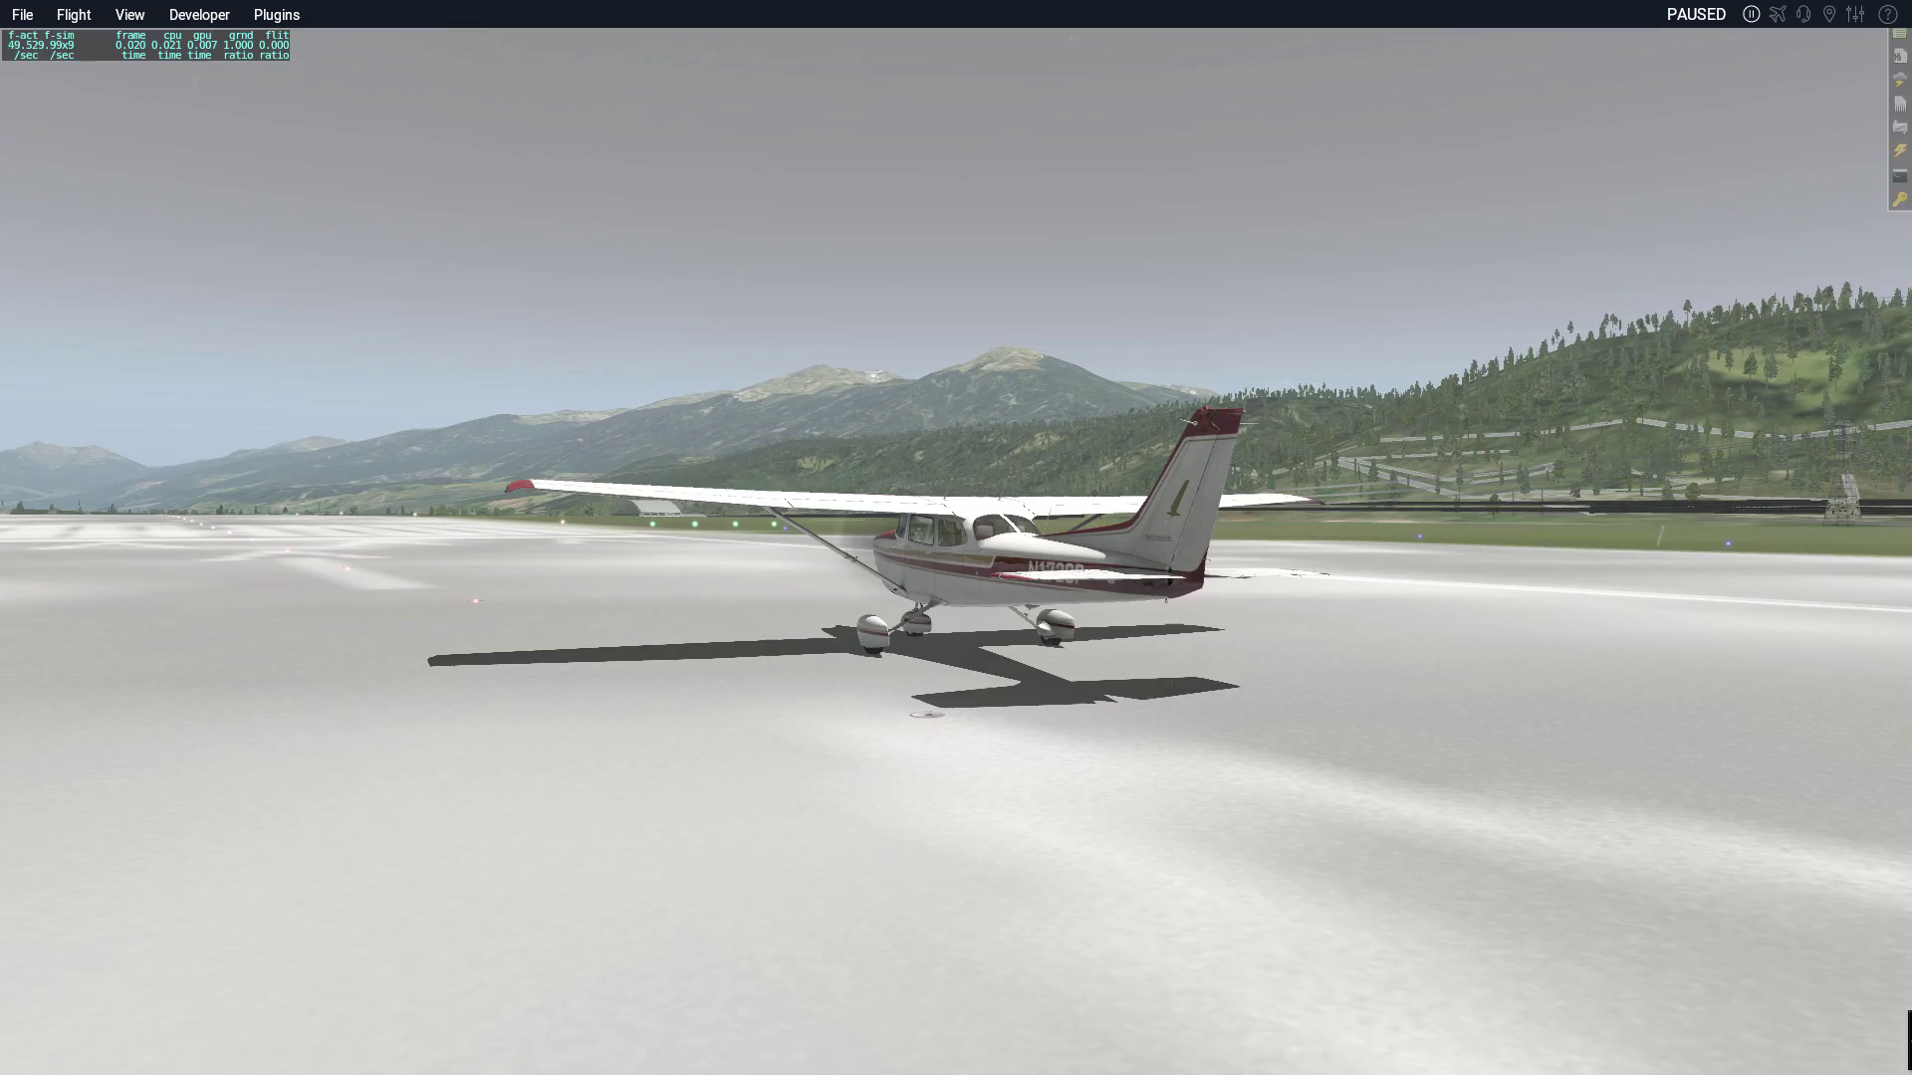
scroll(678, 615, up, 3)
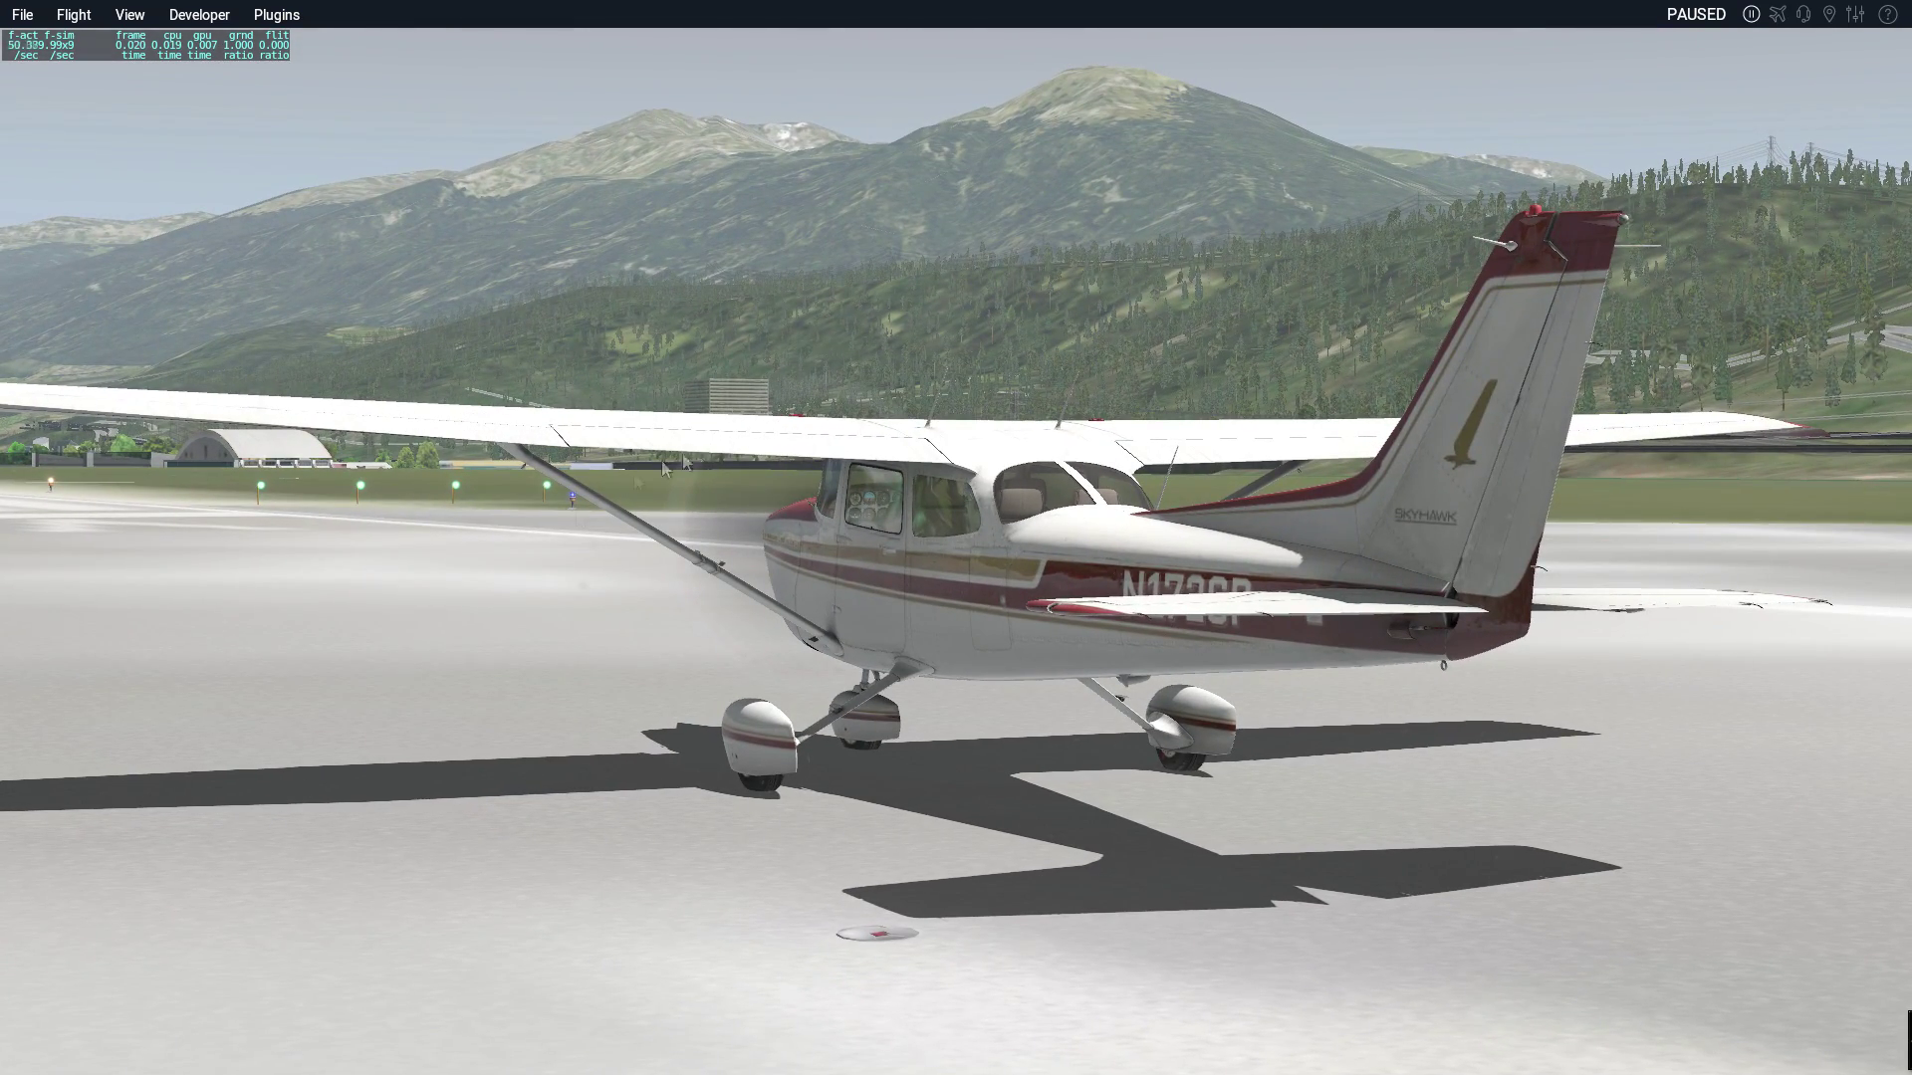
key(Left)
drag(812, 634, 759, 672)
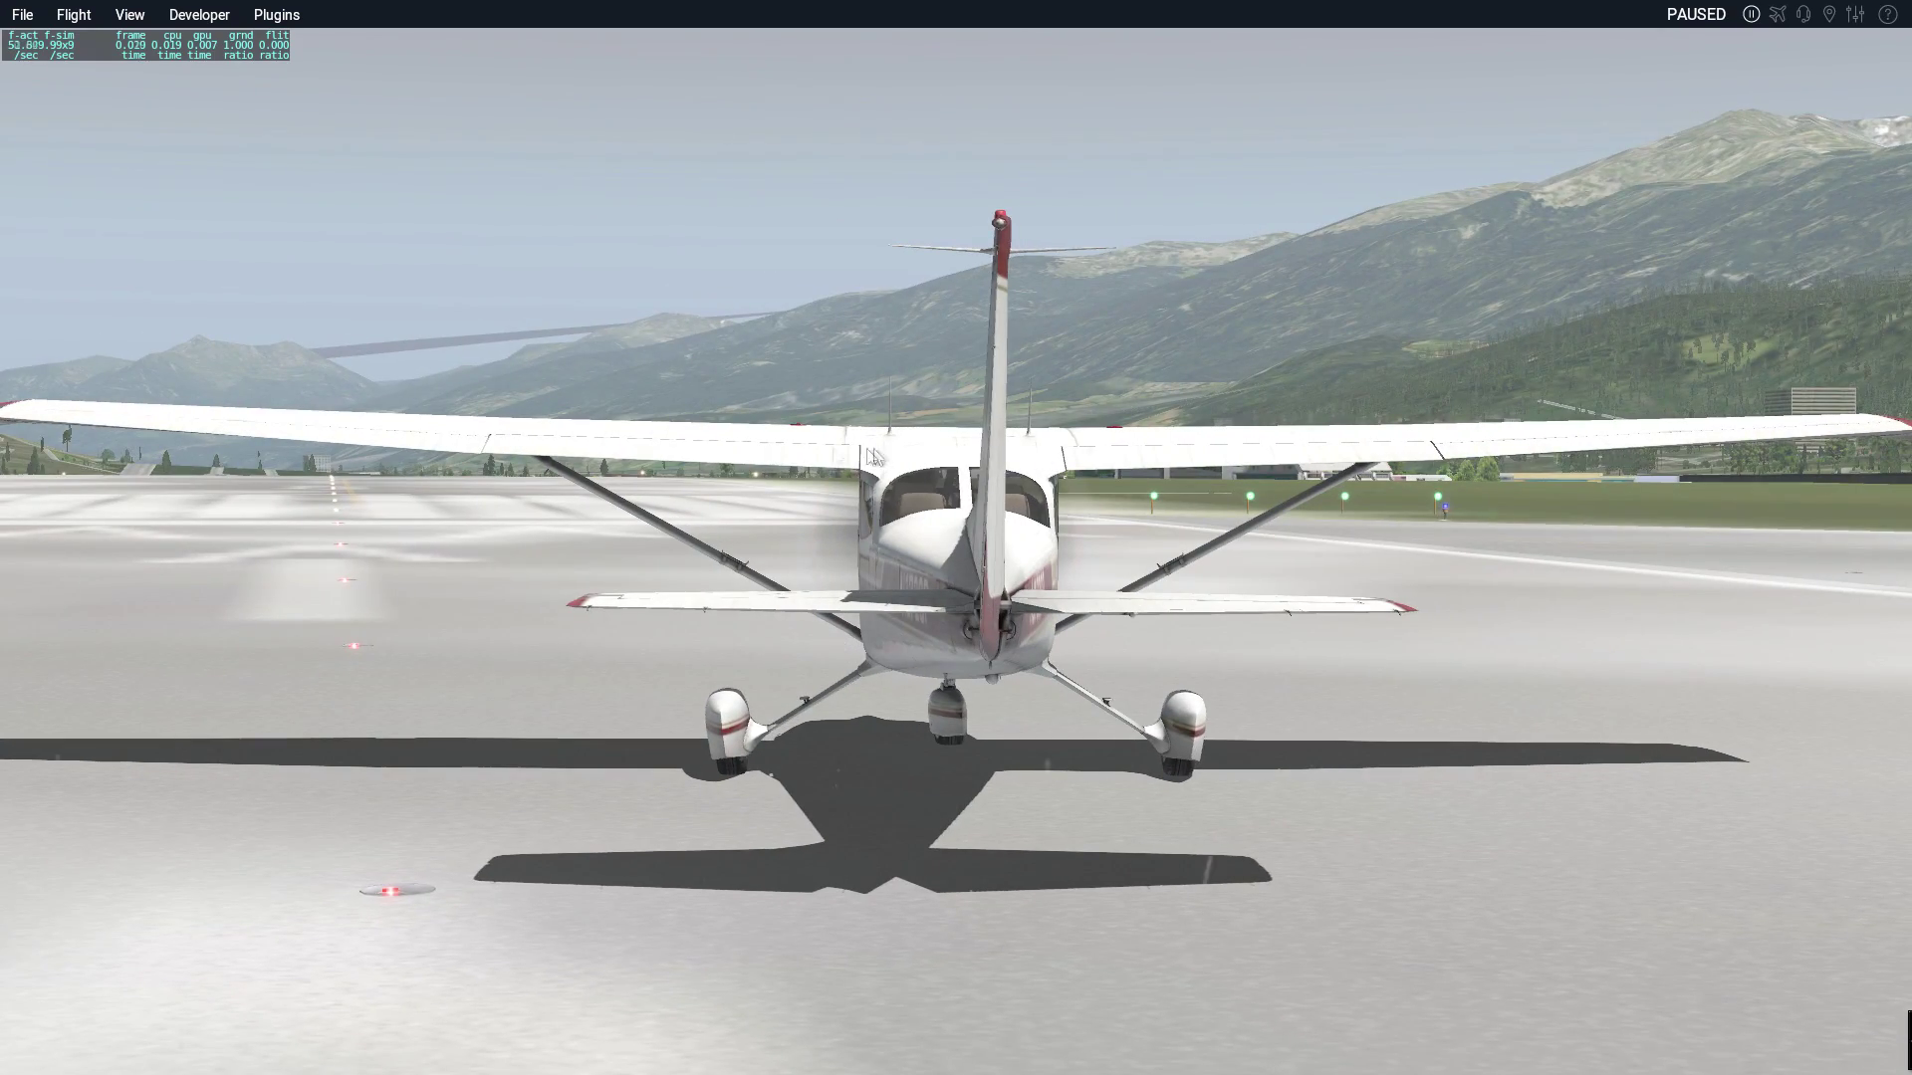
drag(1617, 611, 1497, 649)
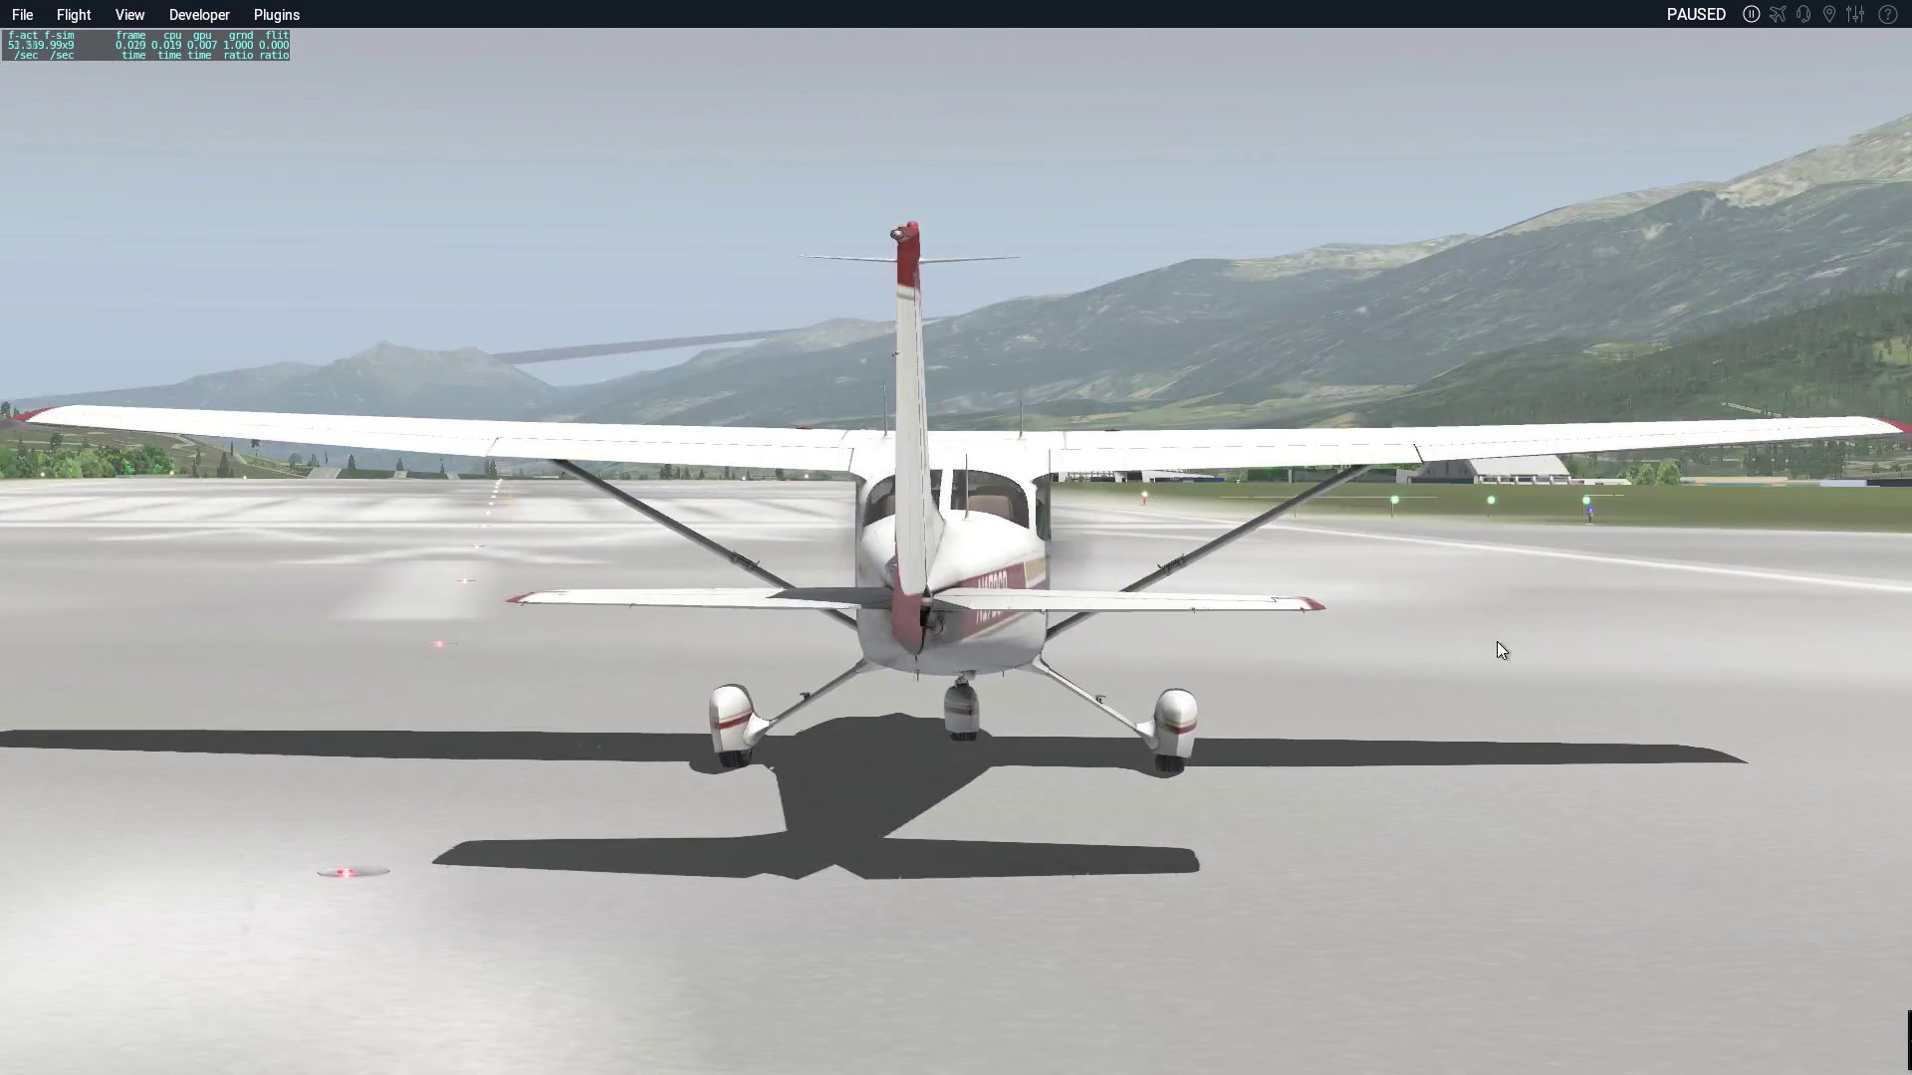
- Return to the cockpit view and resume the simulation to fly with the Low graphics settings
key(shift+9)
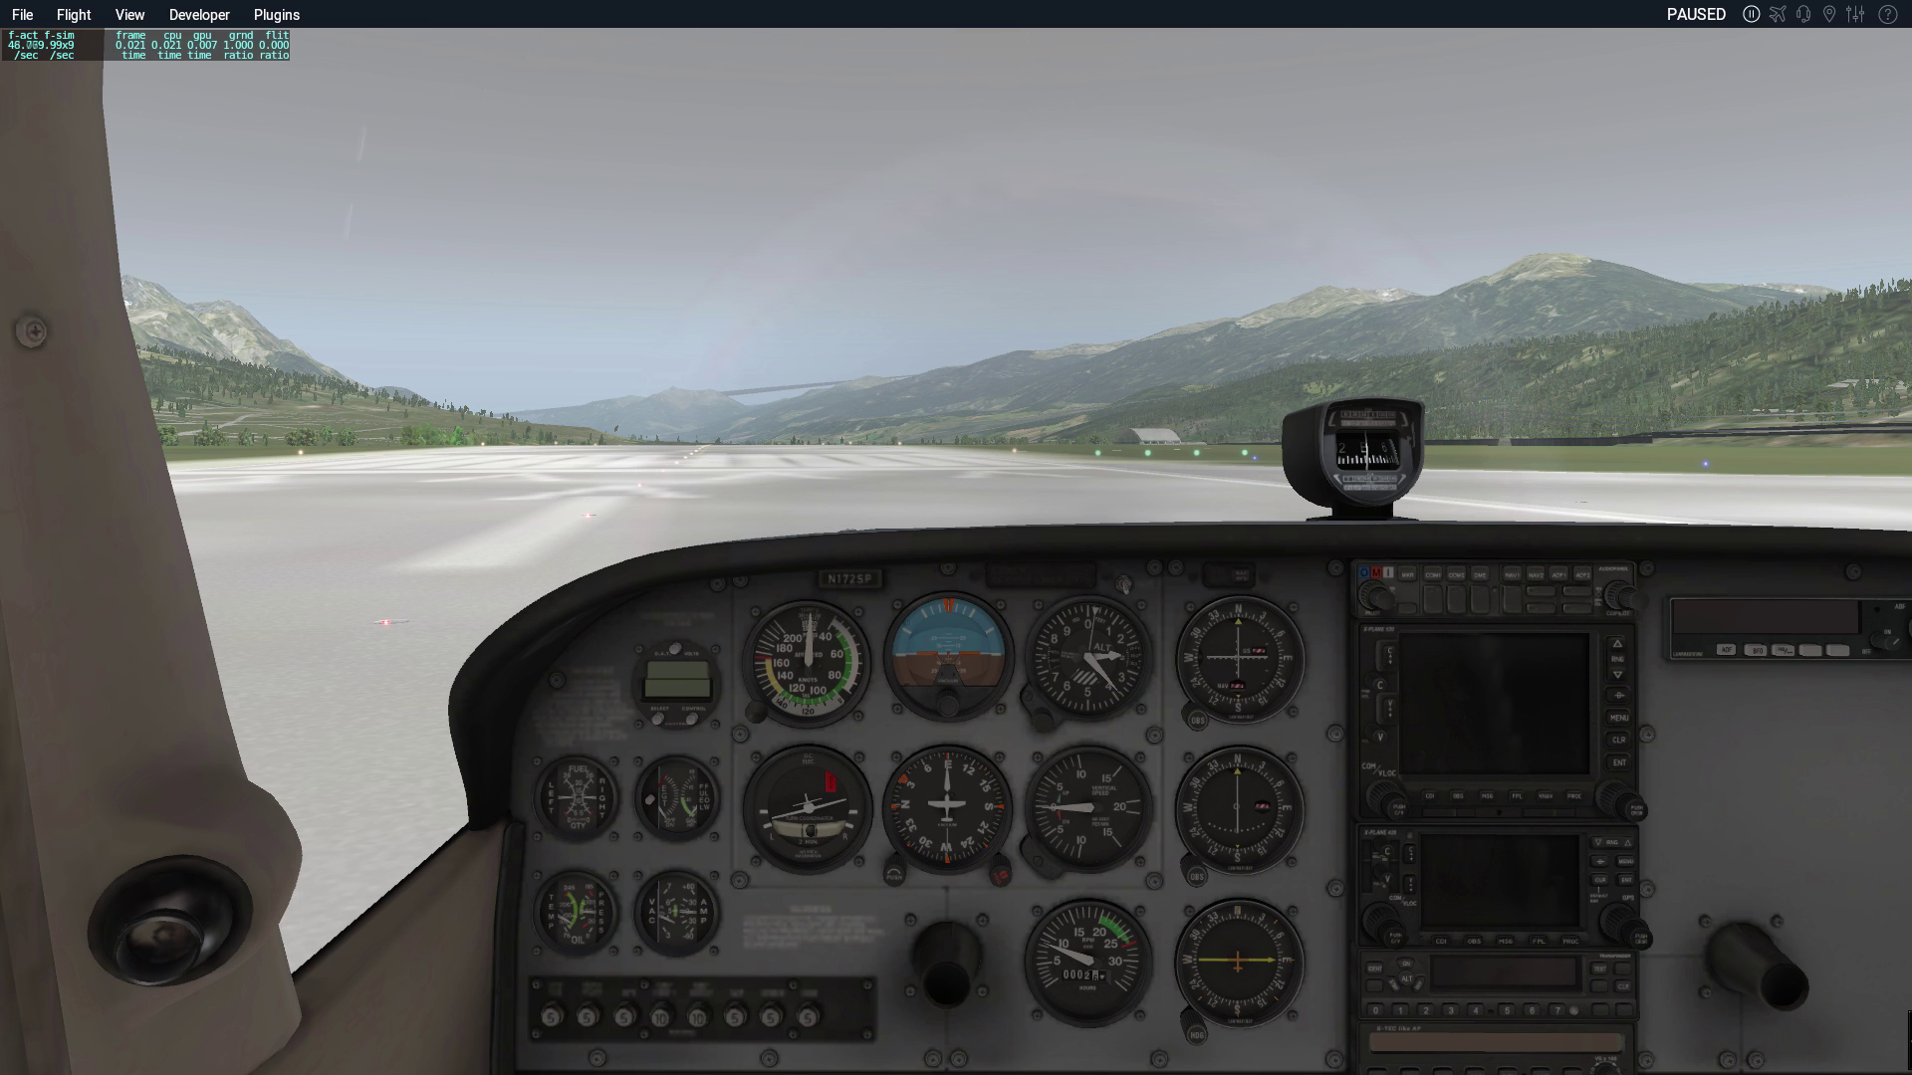
key(p)
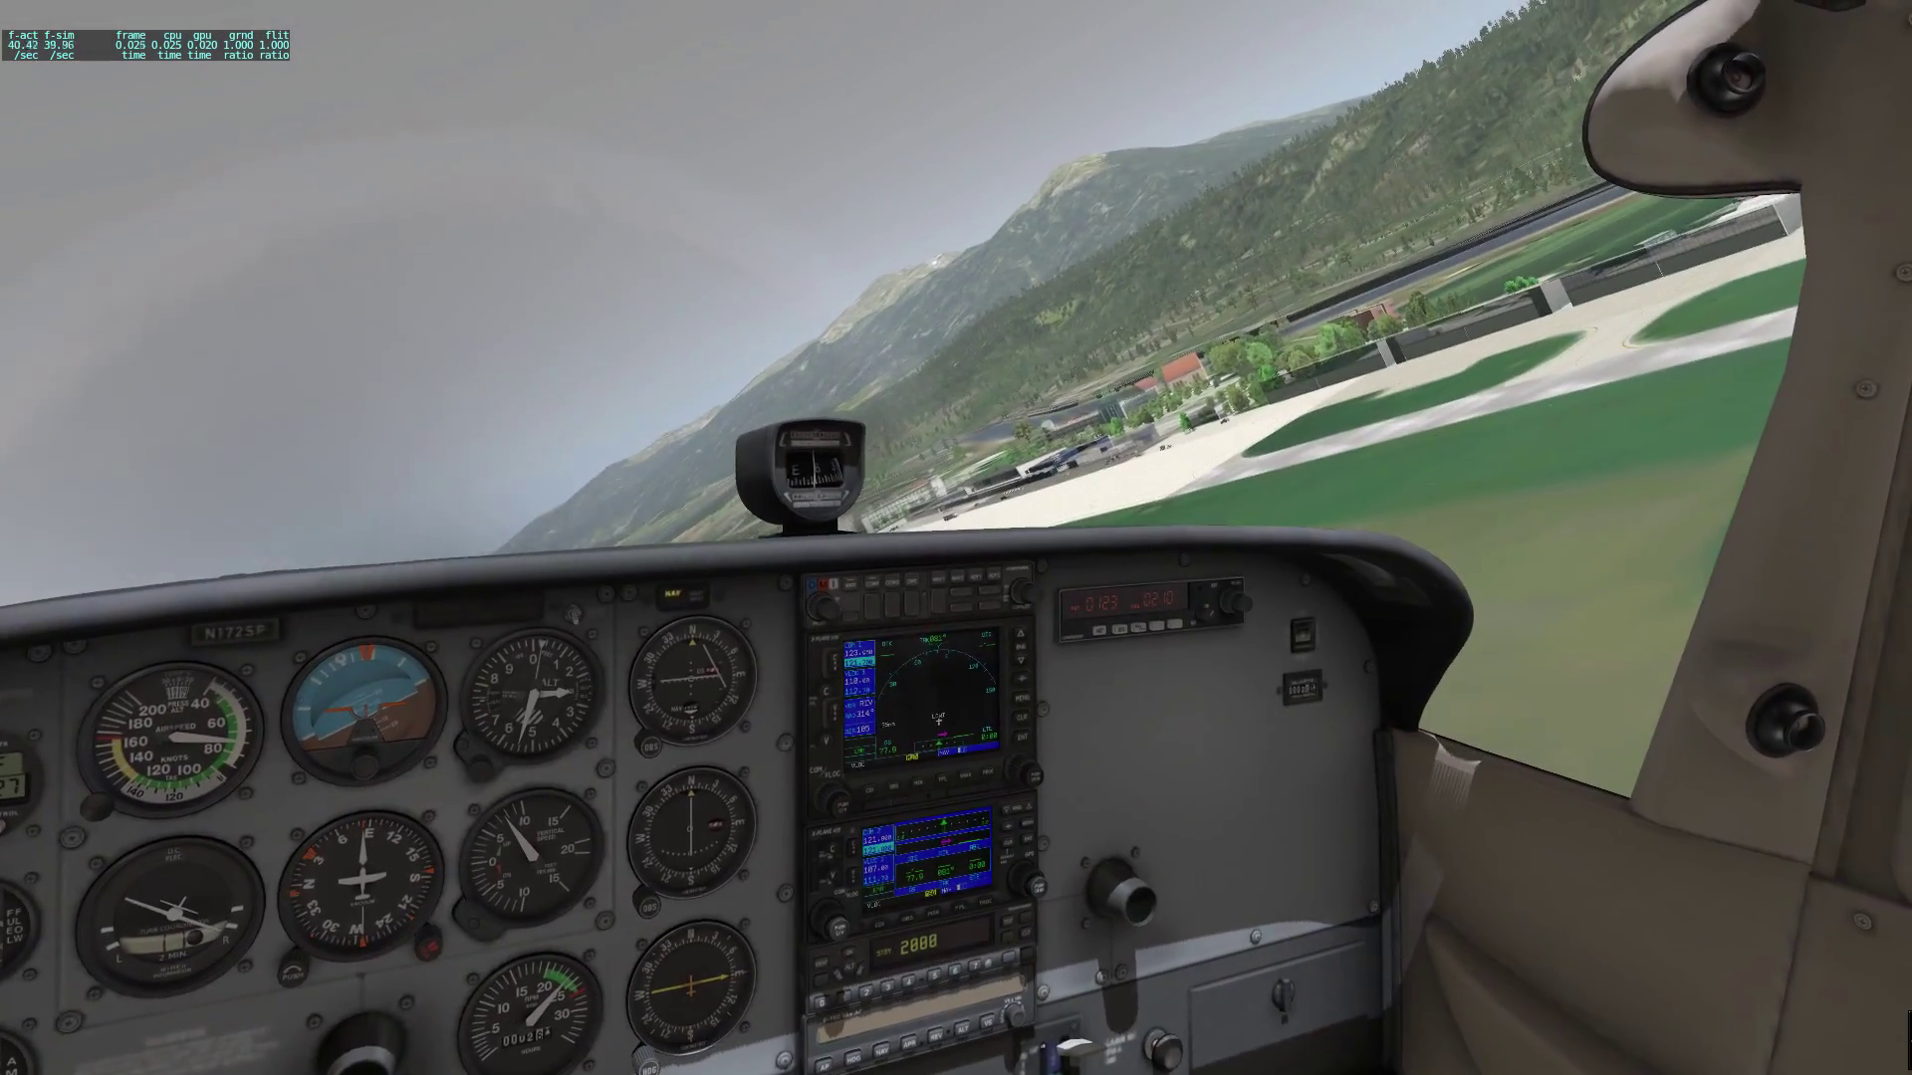
- Pause the flight and examine the banking aircraft, runway and airport scenery from external camera views
key(p)
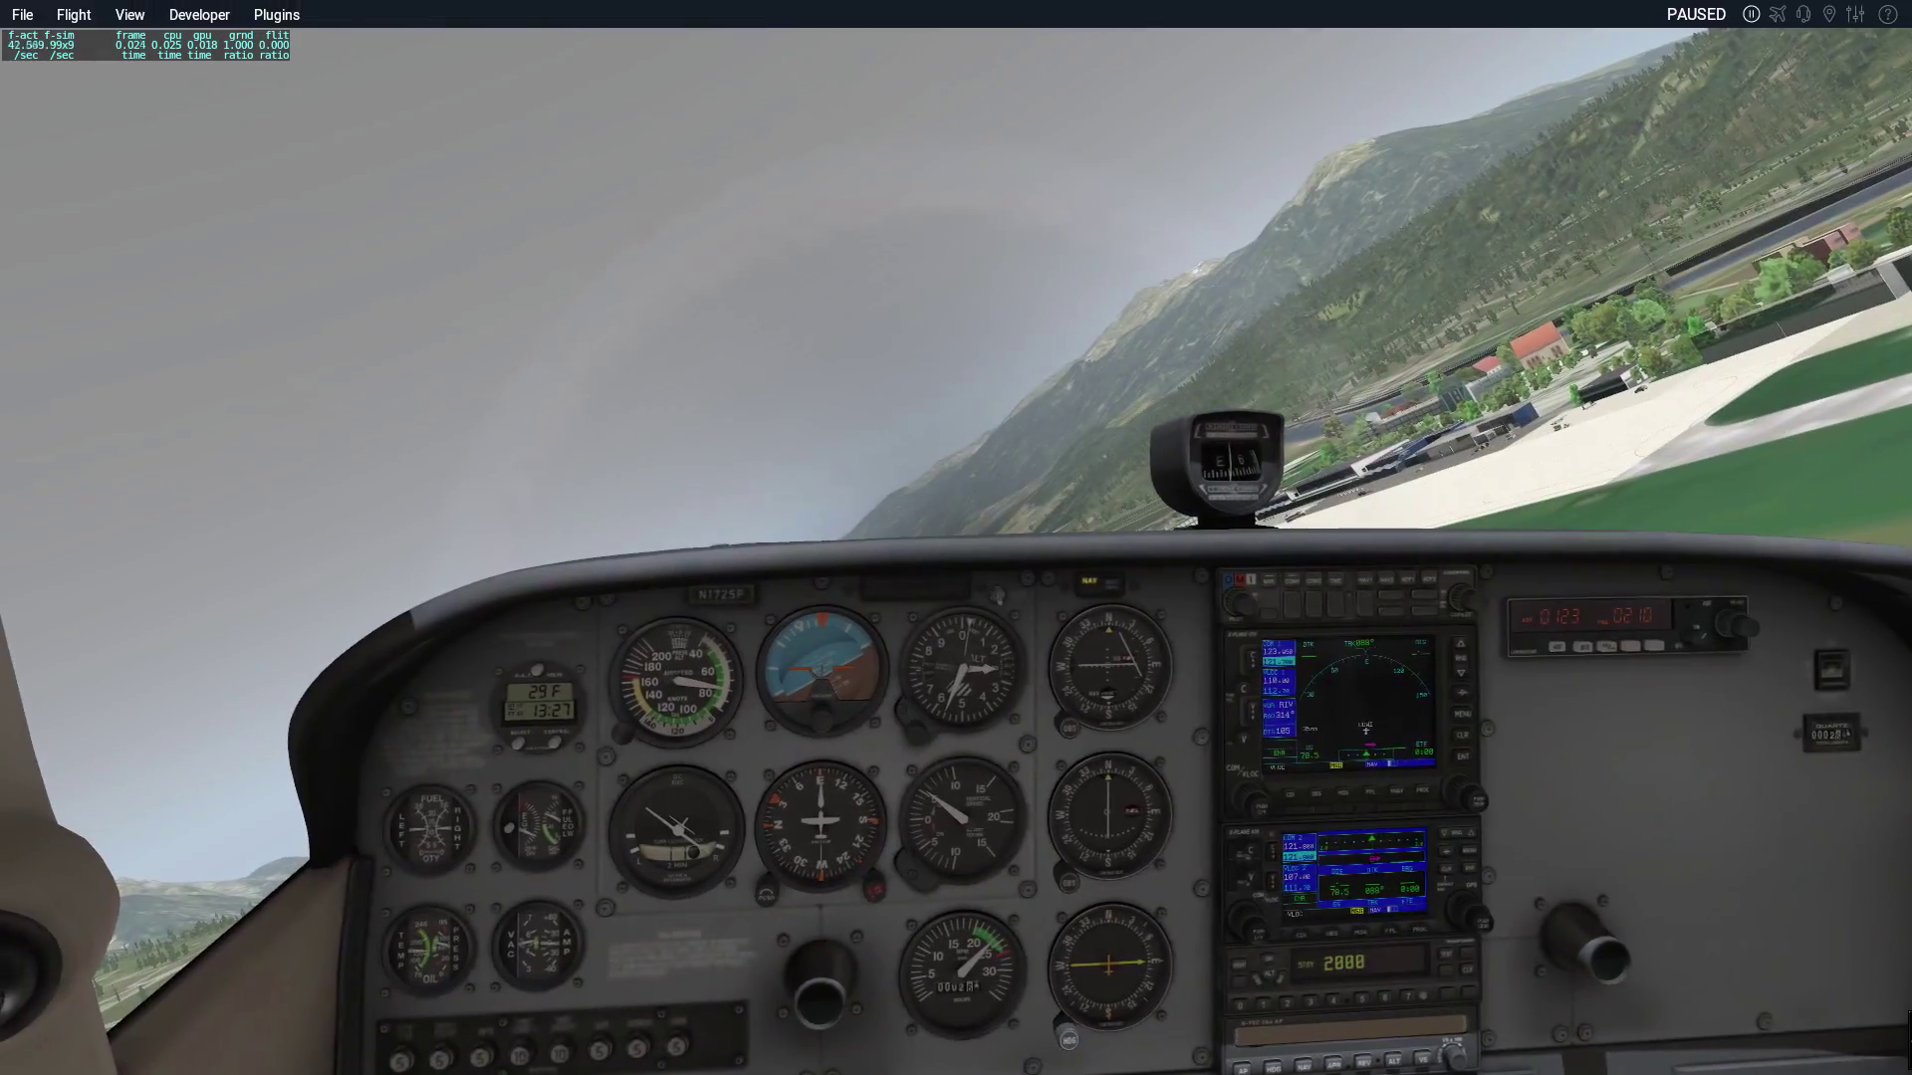
key(shift+2)
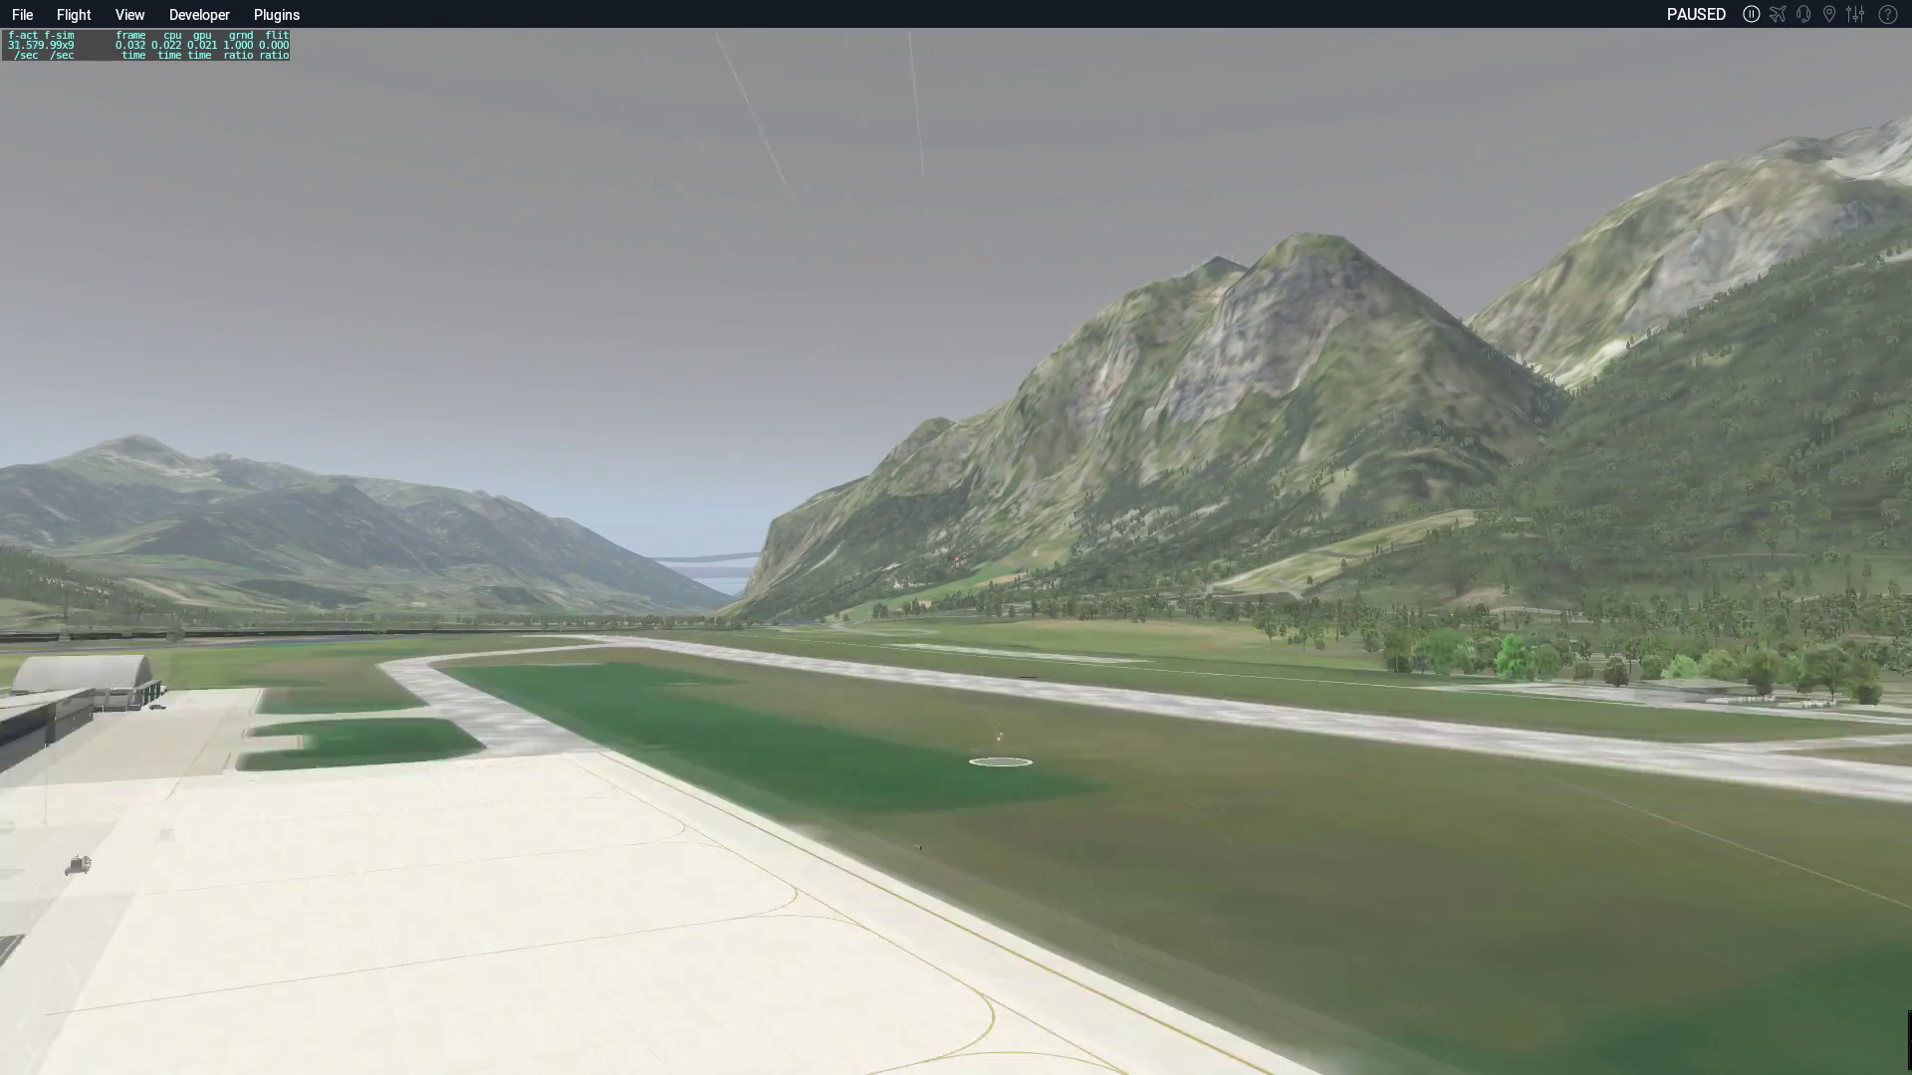
drag(1407, 622, 951, 737)
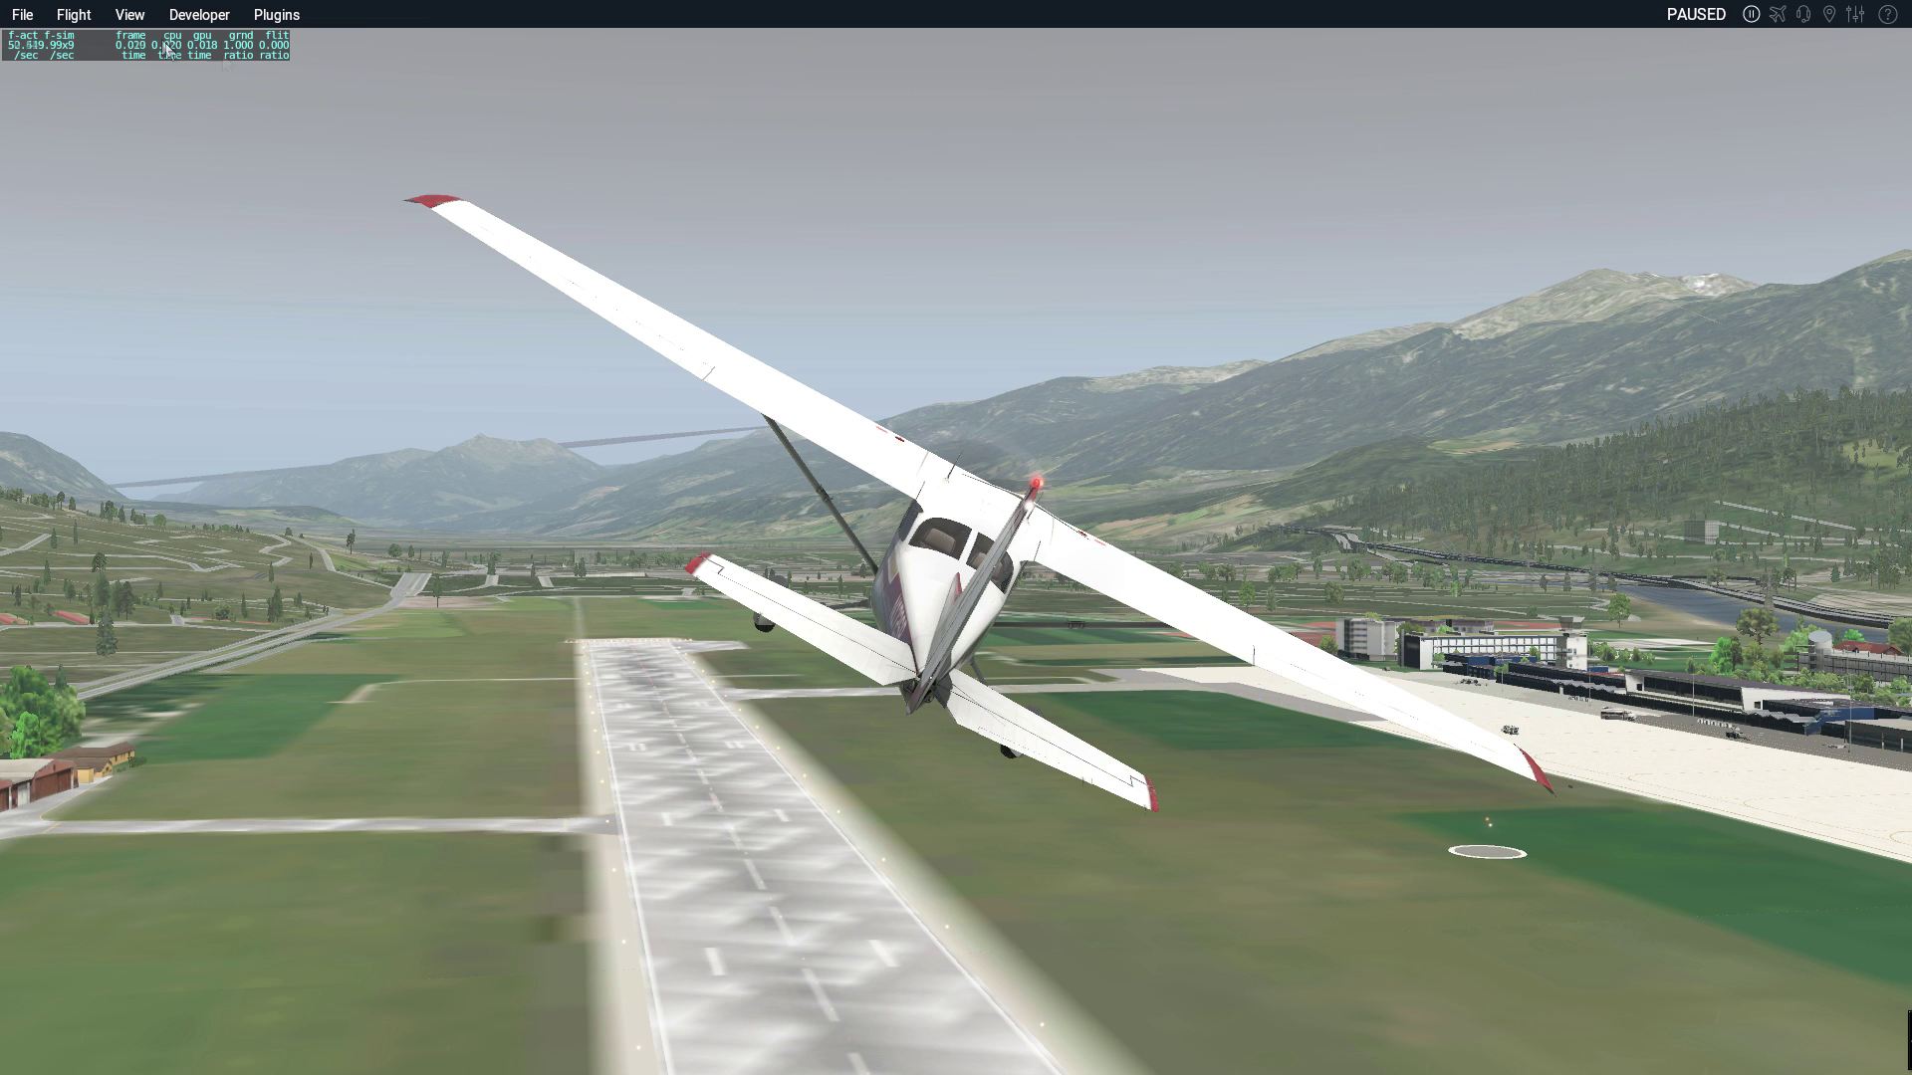
- Set visual effects and texture quality to Medium, and antialiasing to 16x in the graphics settings
click(1855, 14)
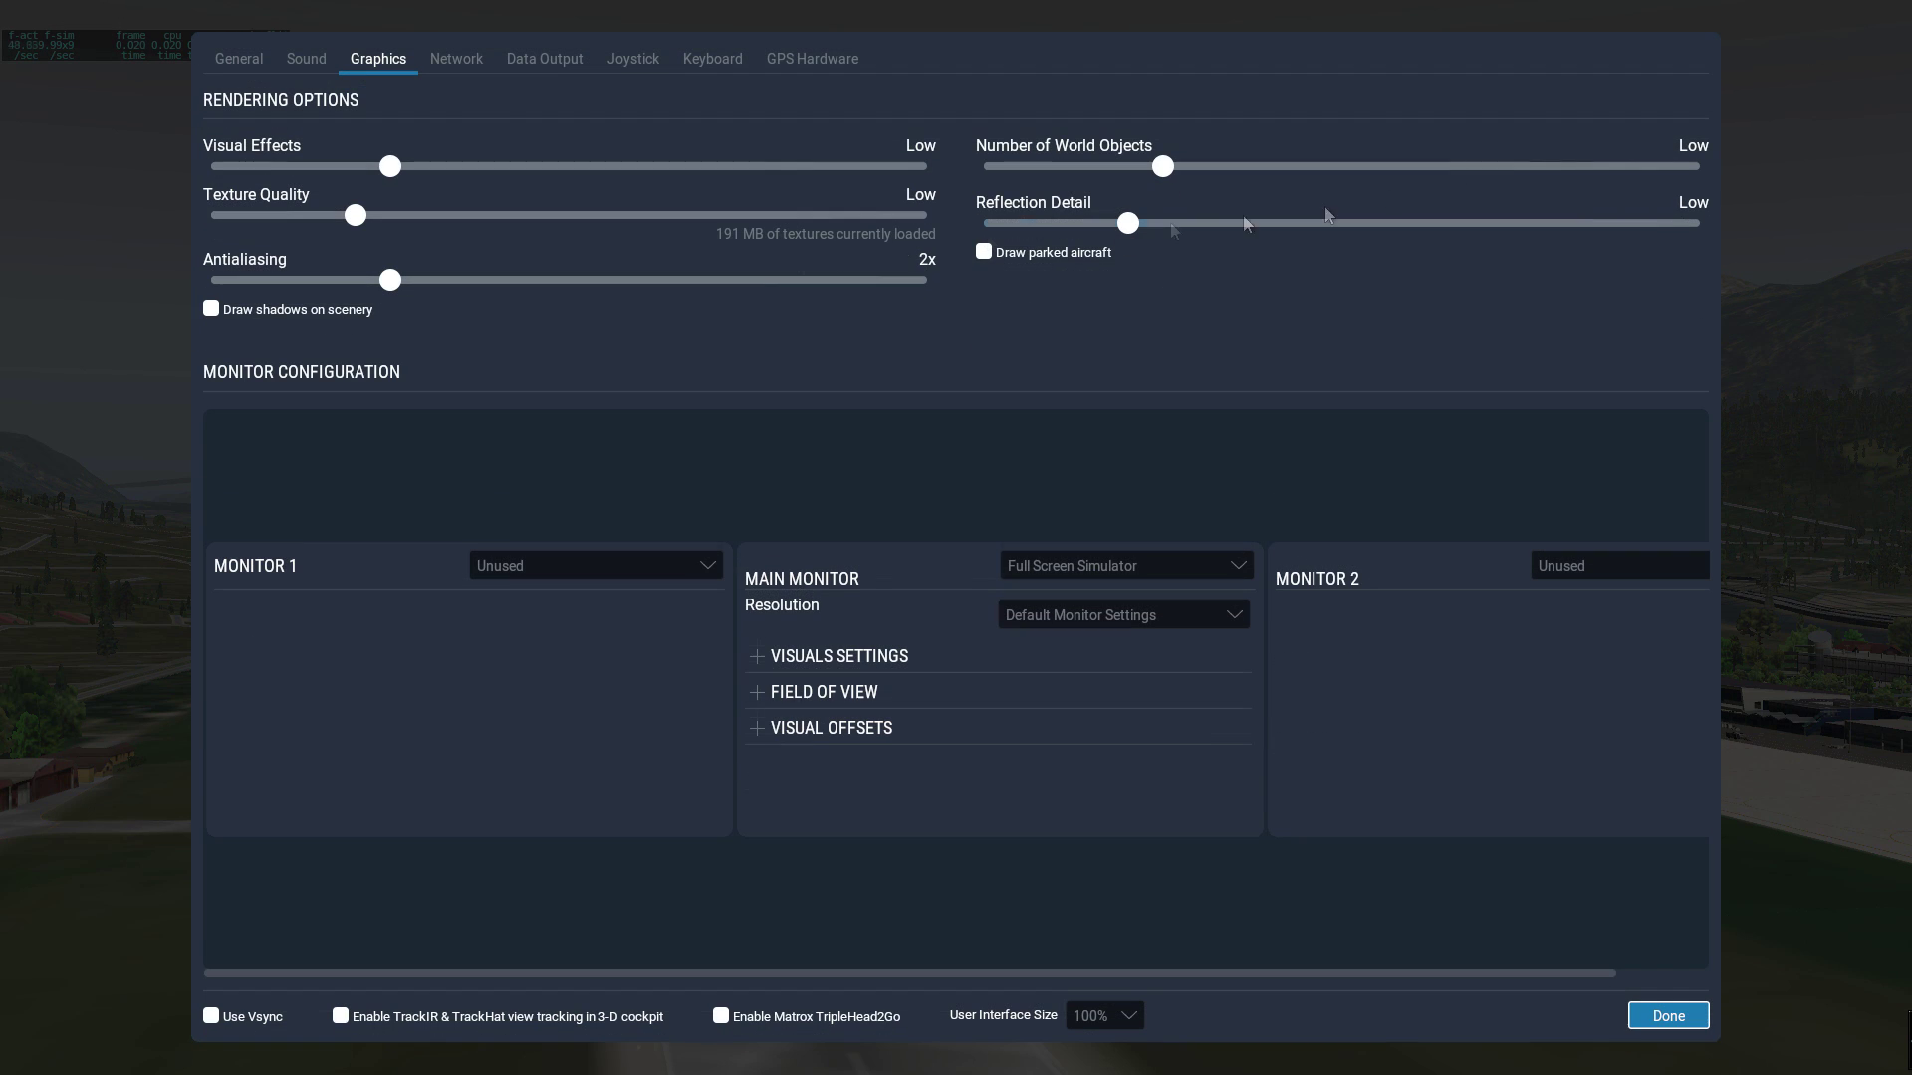
click(585, 165)
click(594, 214)
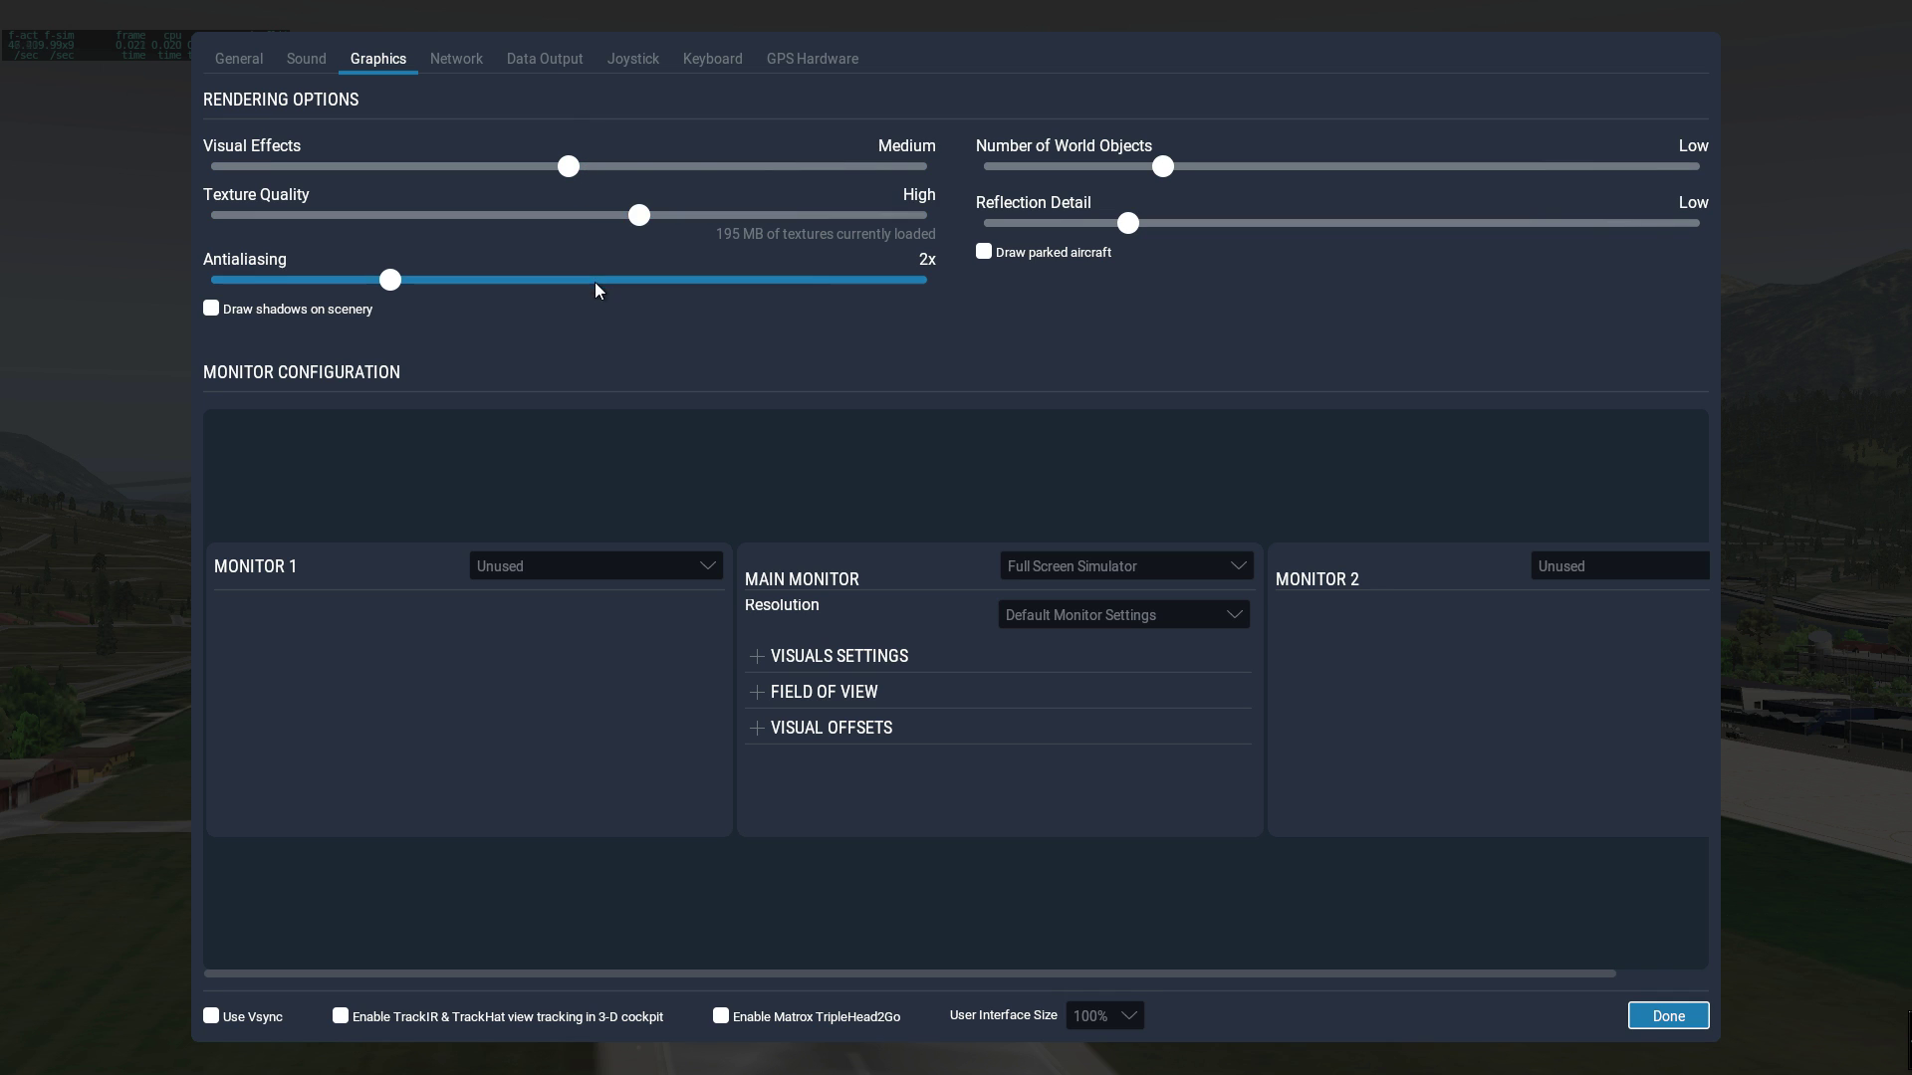
click(562, 216)
click(569, 278)
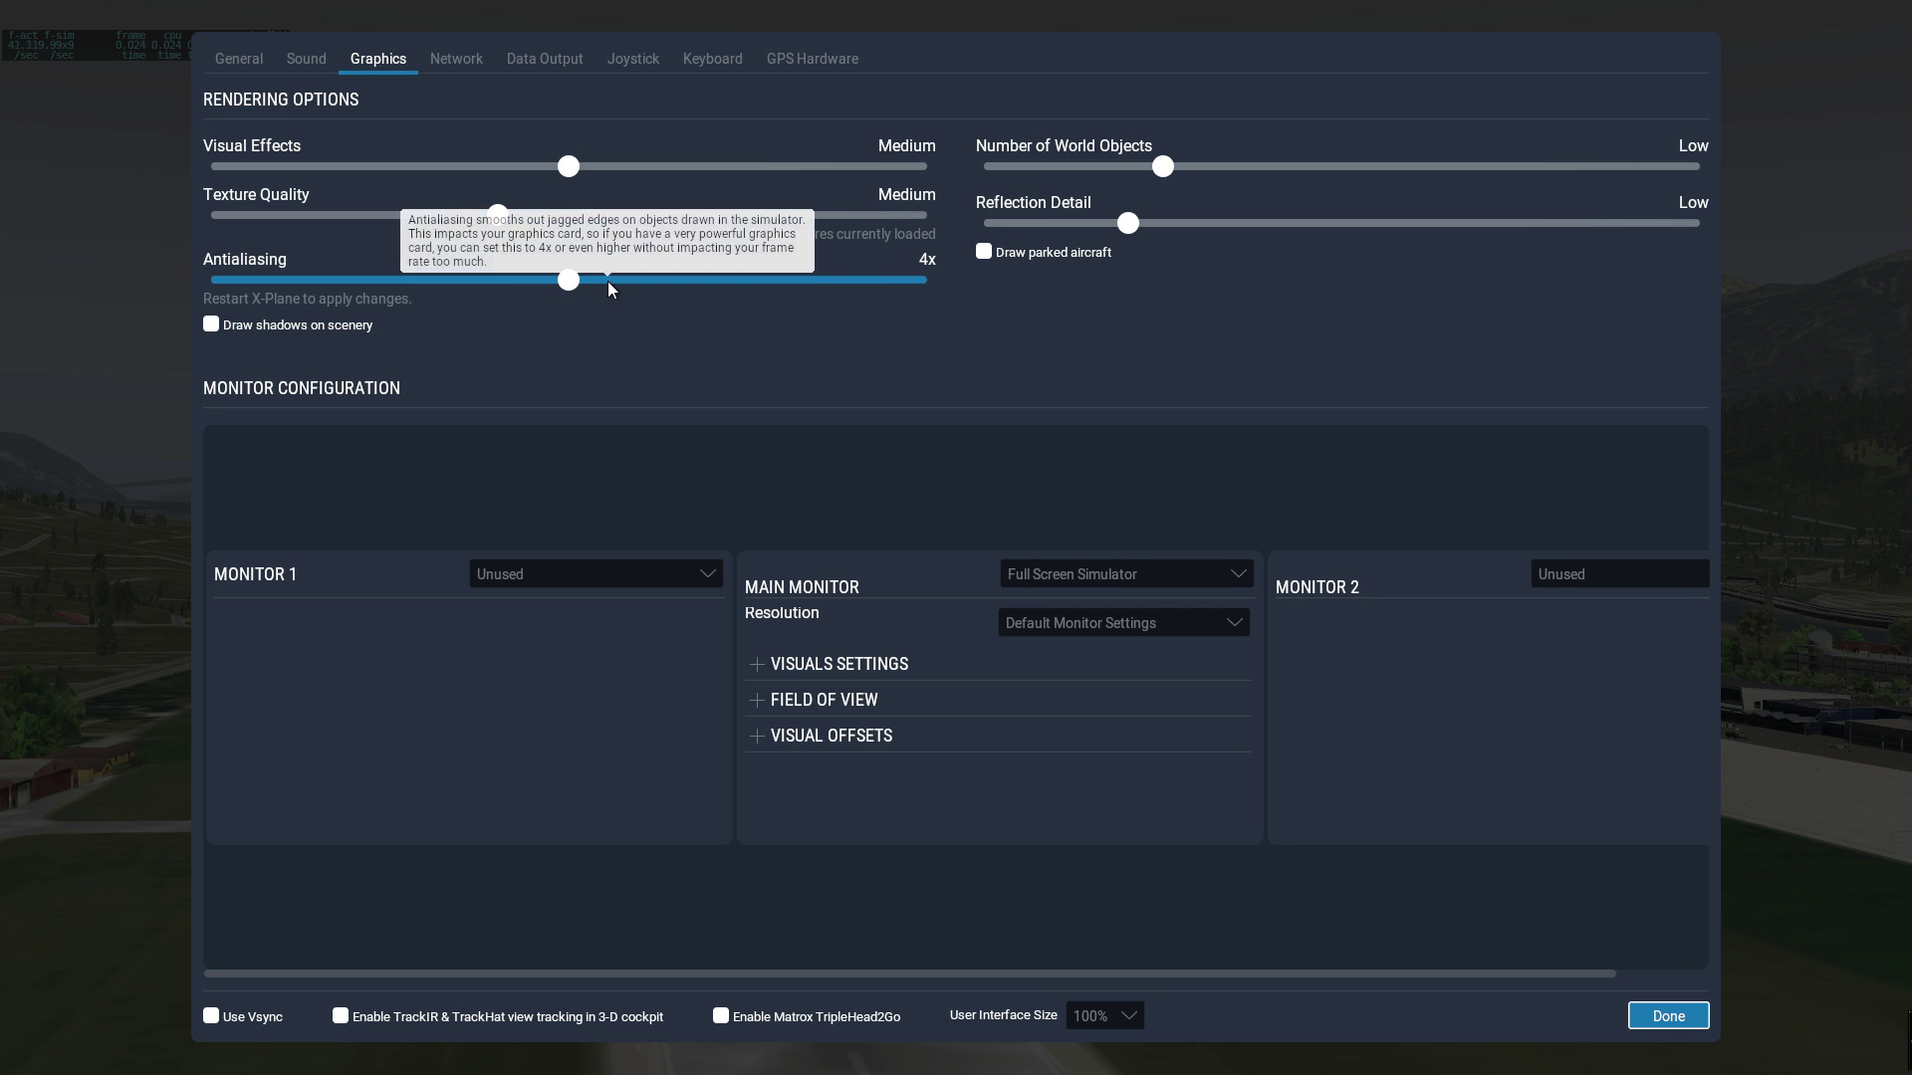
click(773, 283)
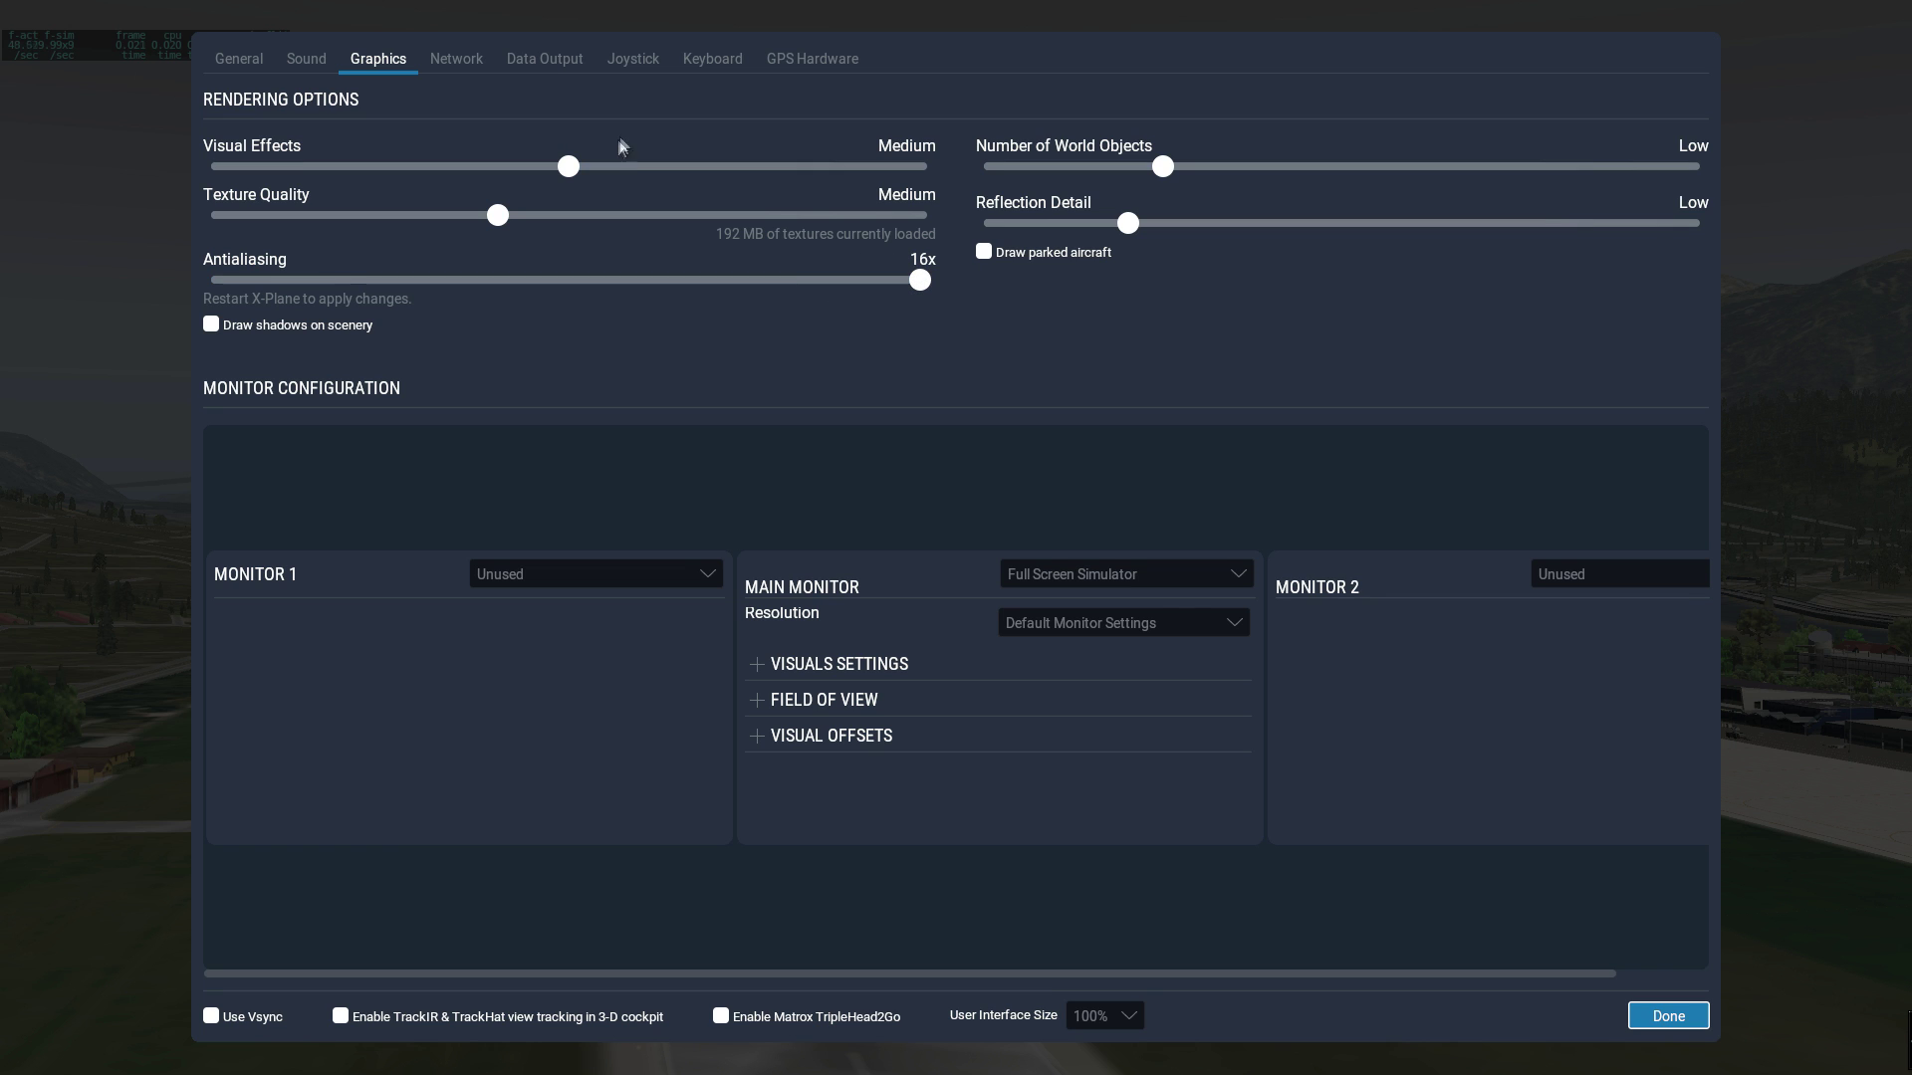
click(721, 166)
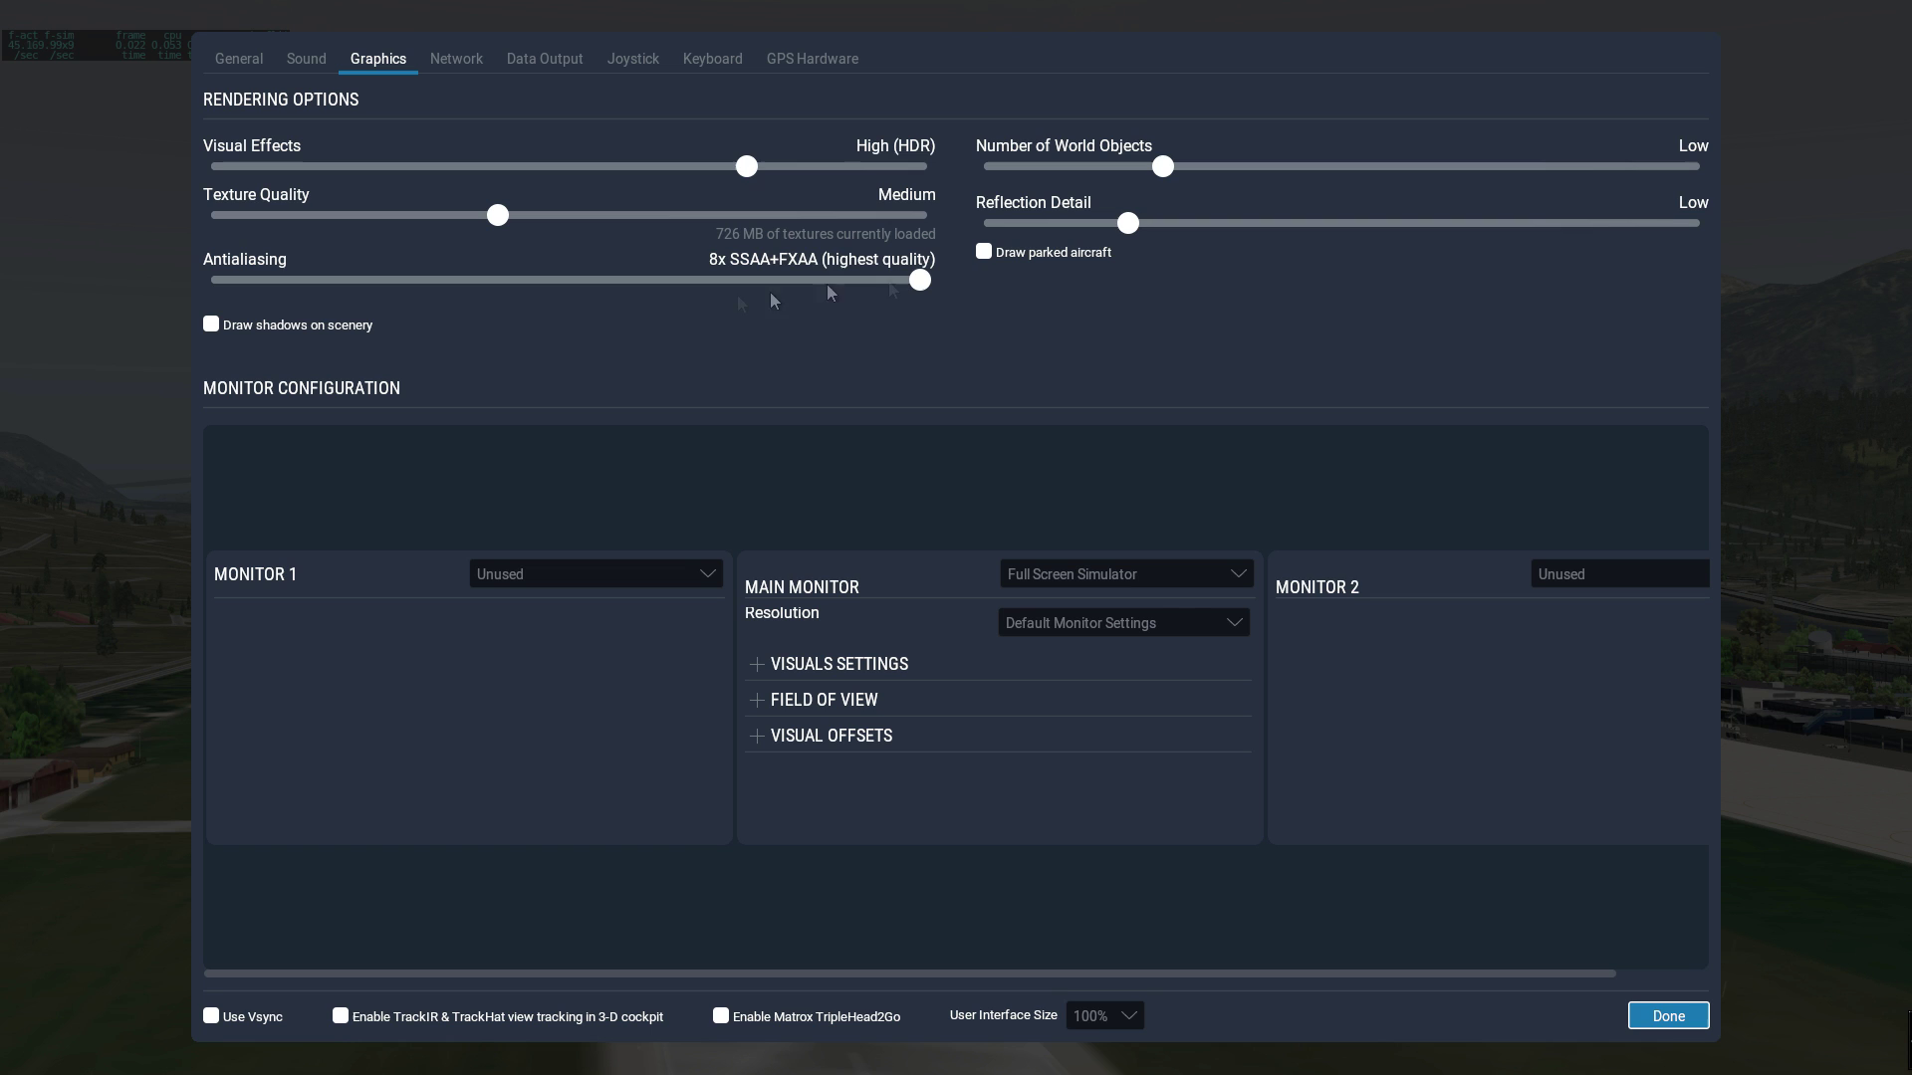
click(590, 166)
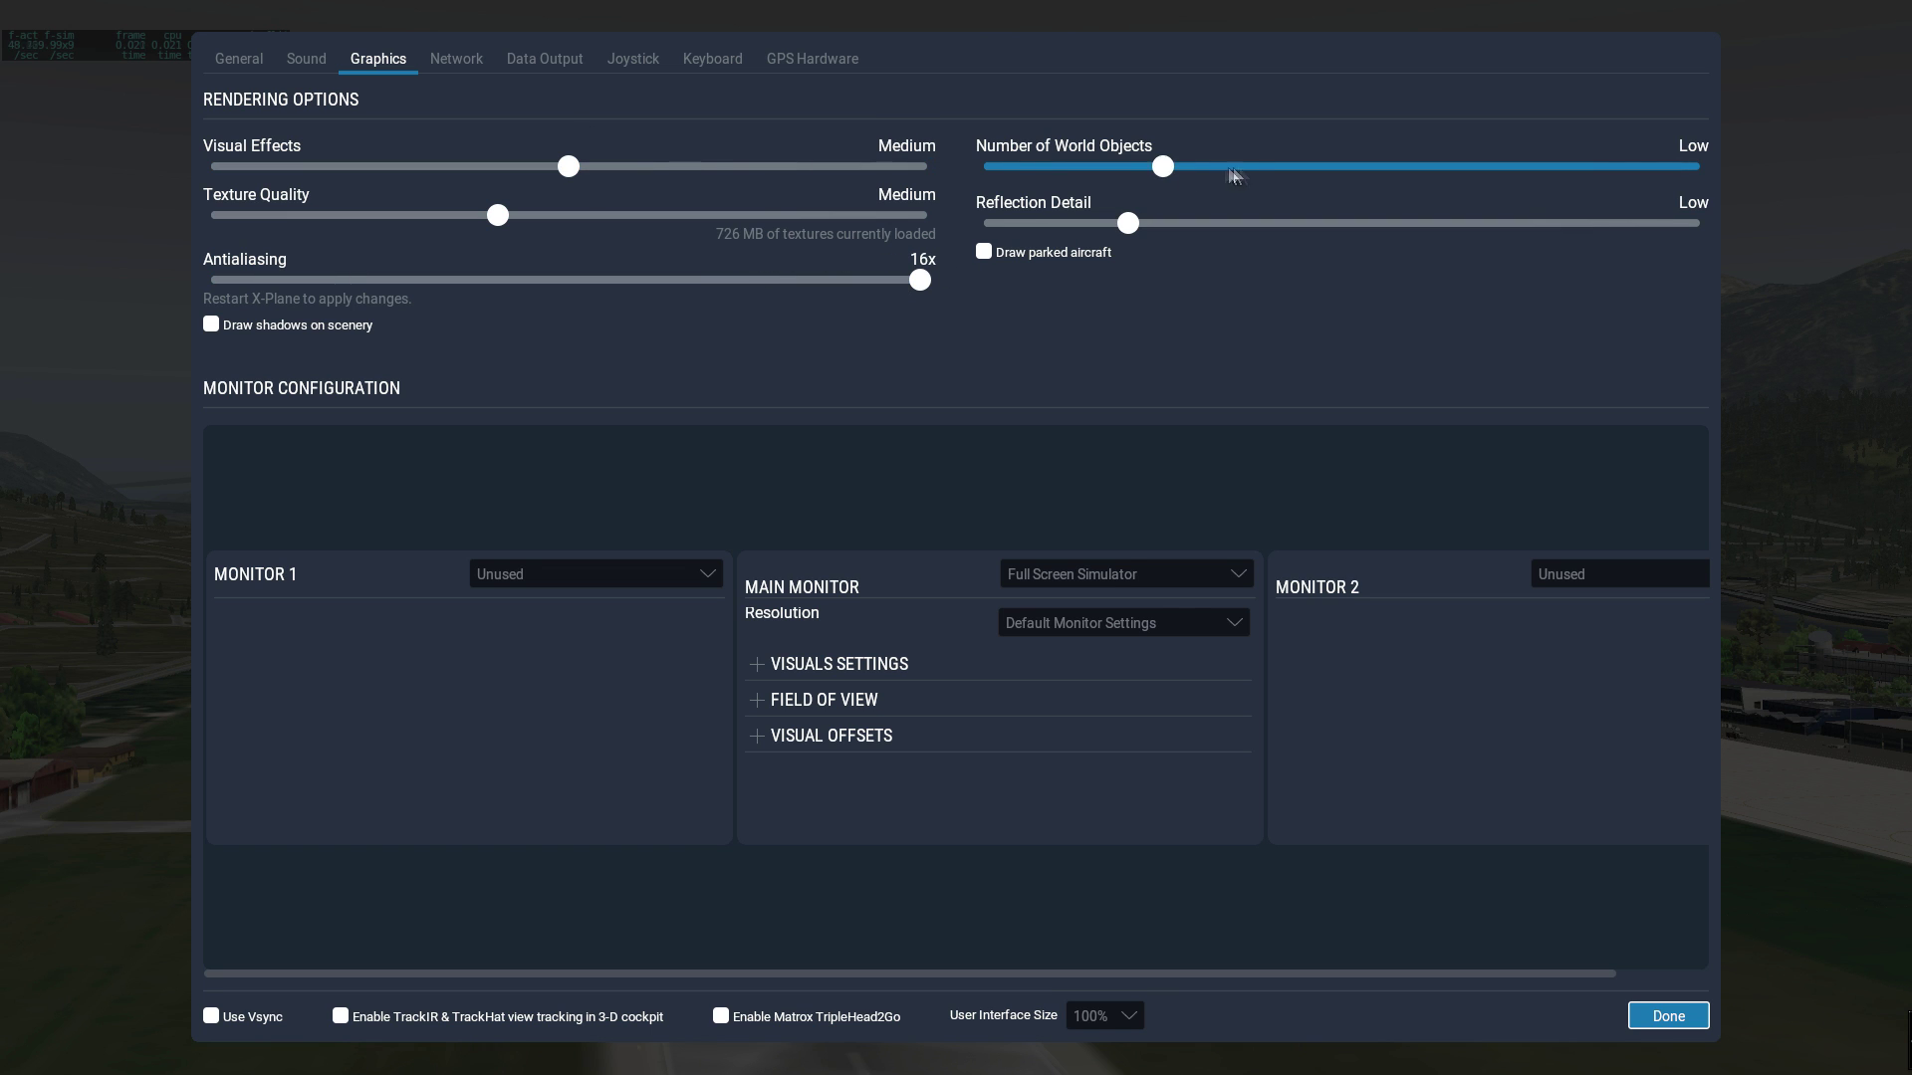
- Set the number of world objects and reflection detail to Medium, and apply the graphics settings
click(1295, 164)
click(1335, 223)
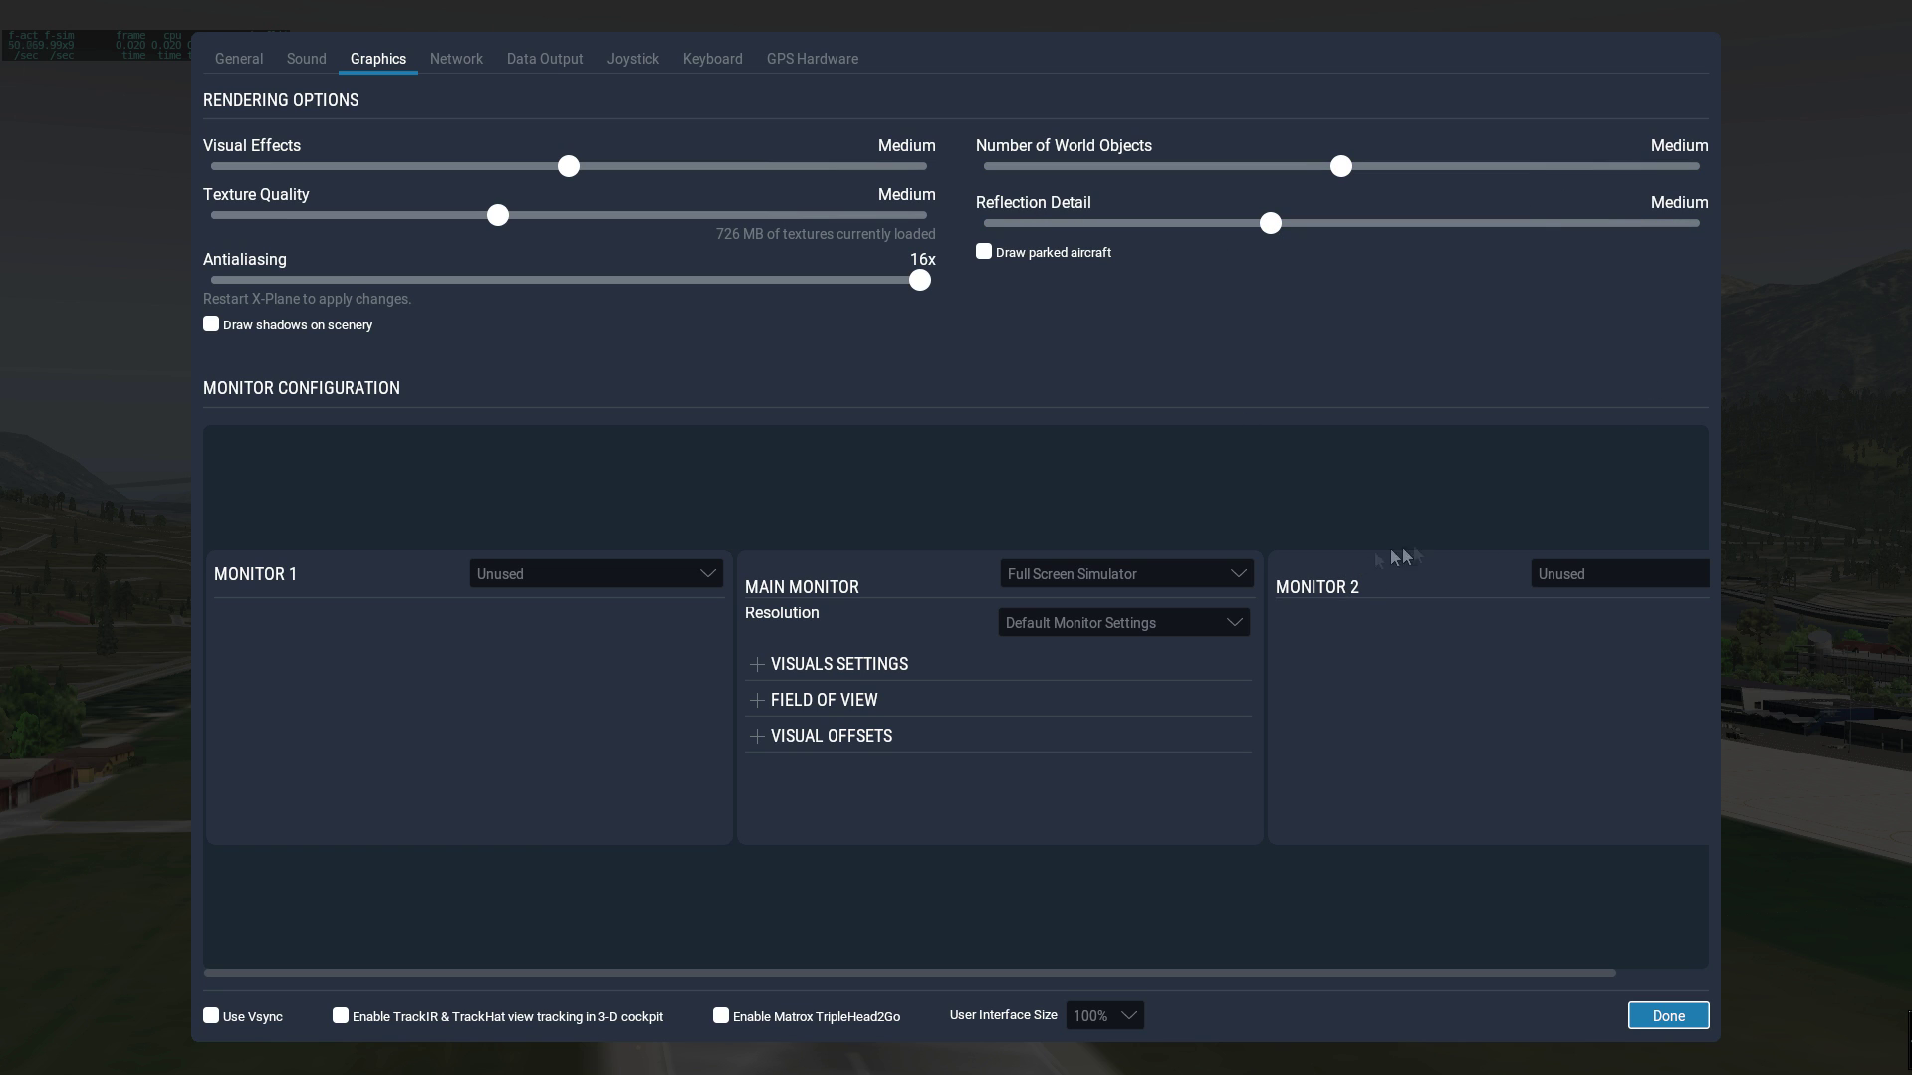
click(1686, 1023)
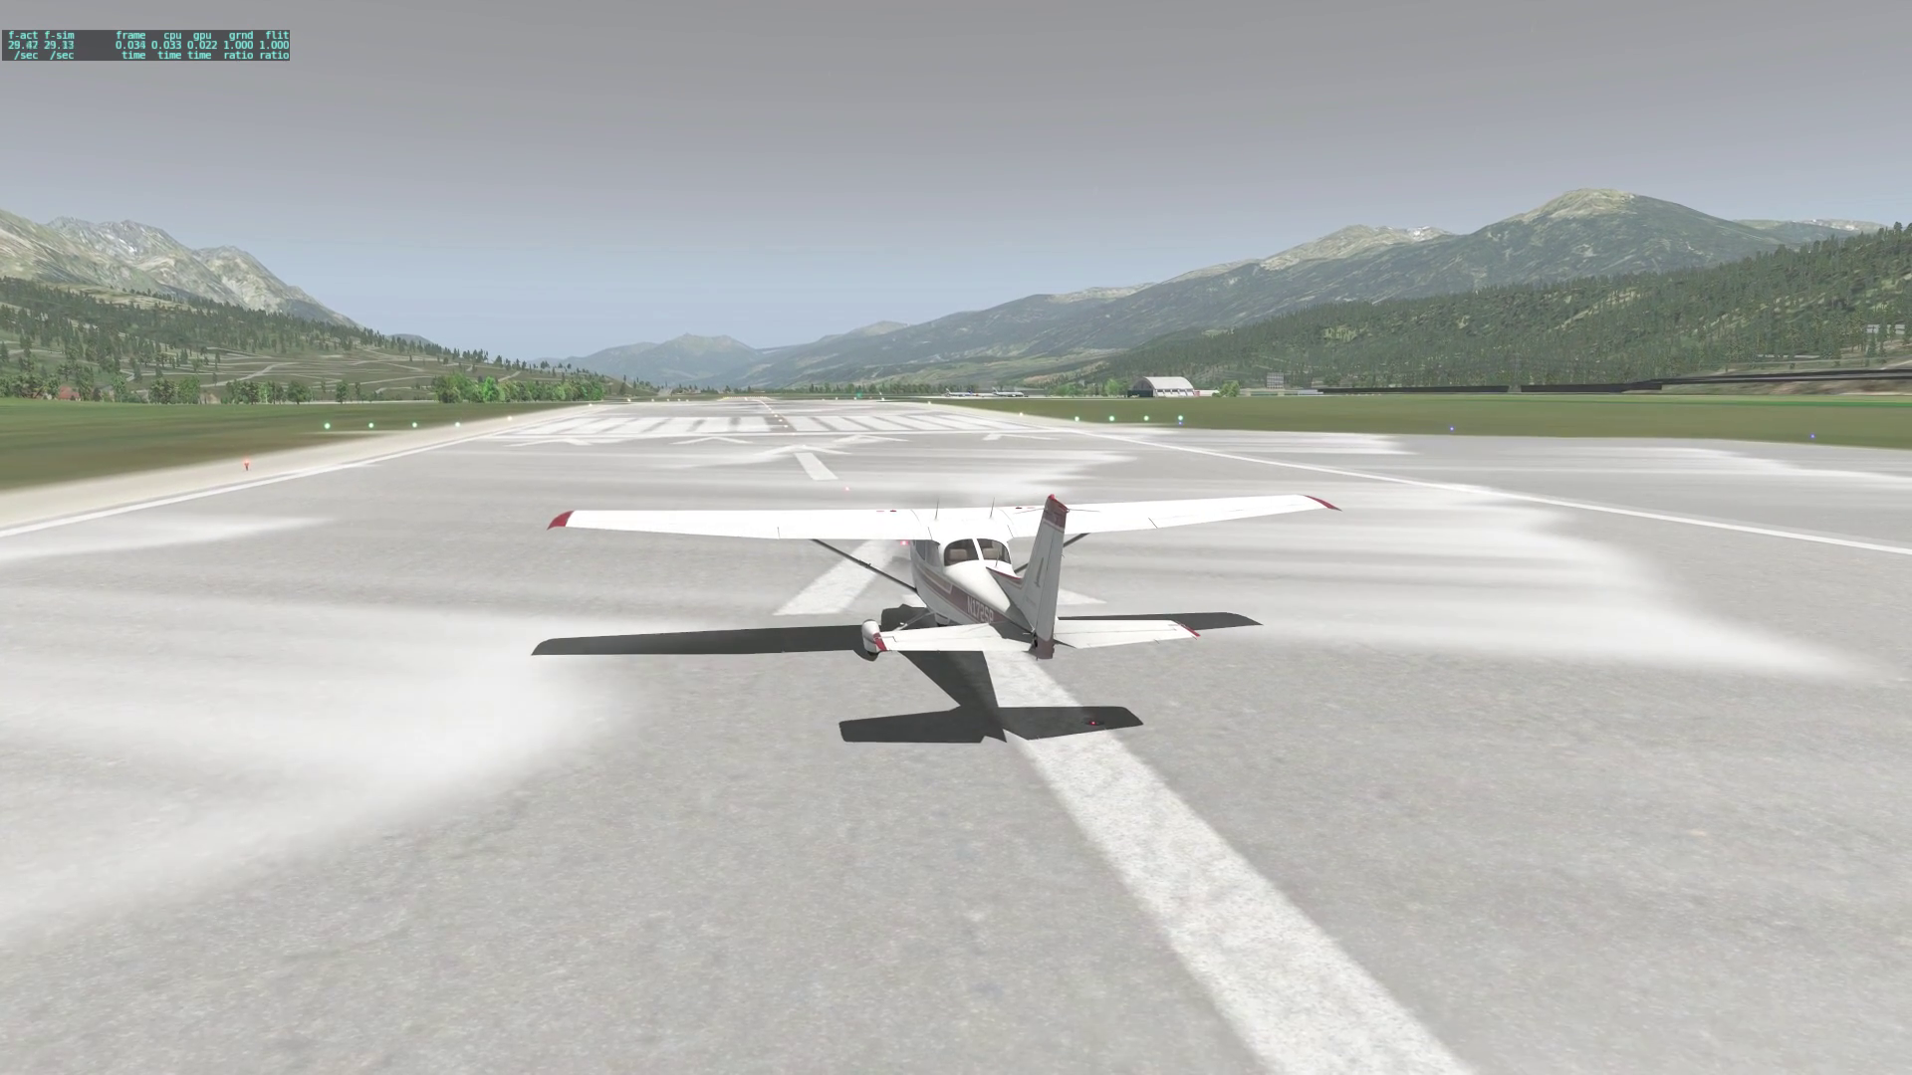
- Fly from the cockpit view with the Medium graphics settings, and pause in the air in an external view
key(shift+9)
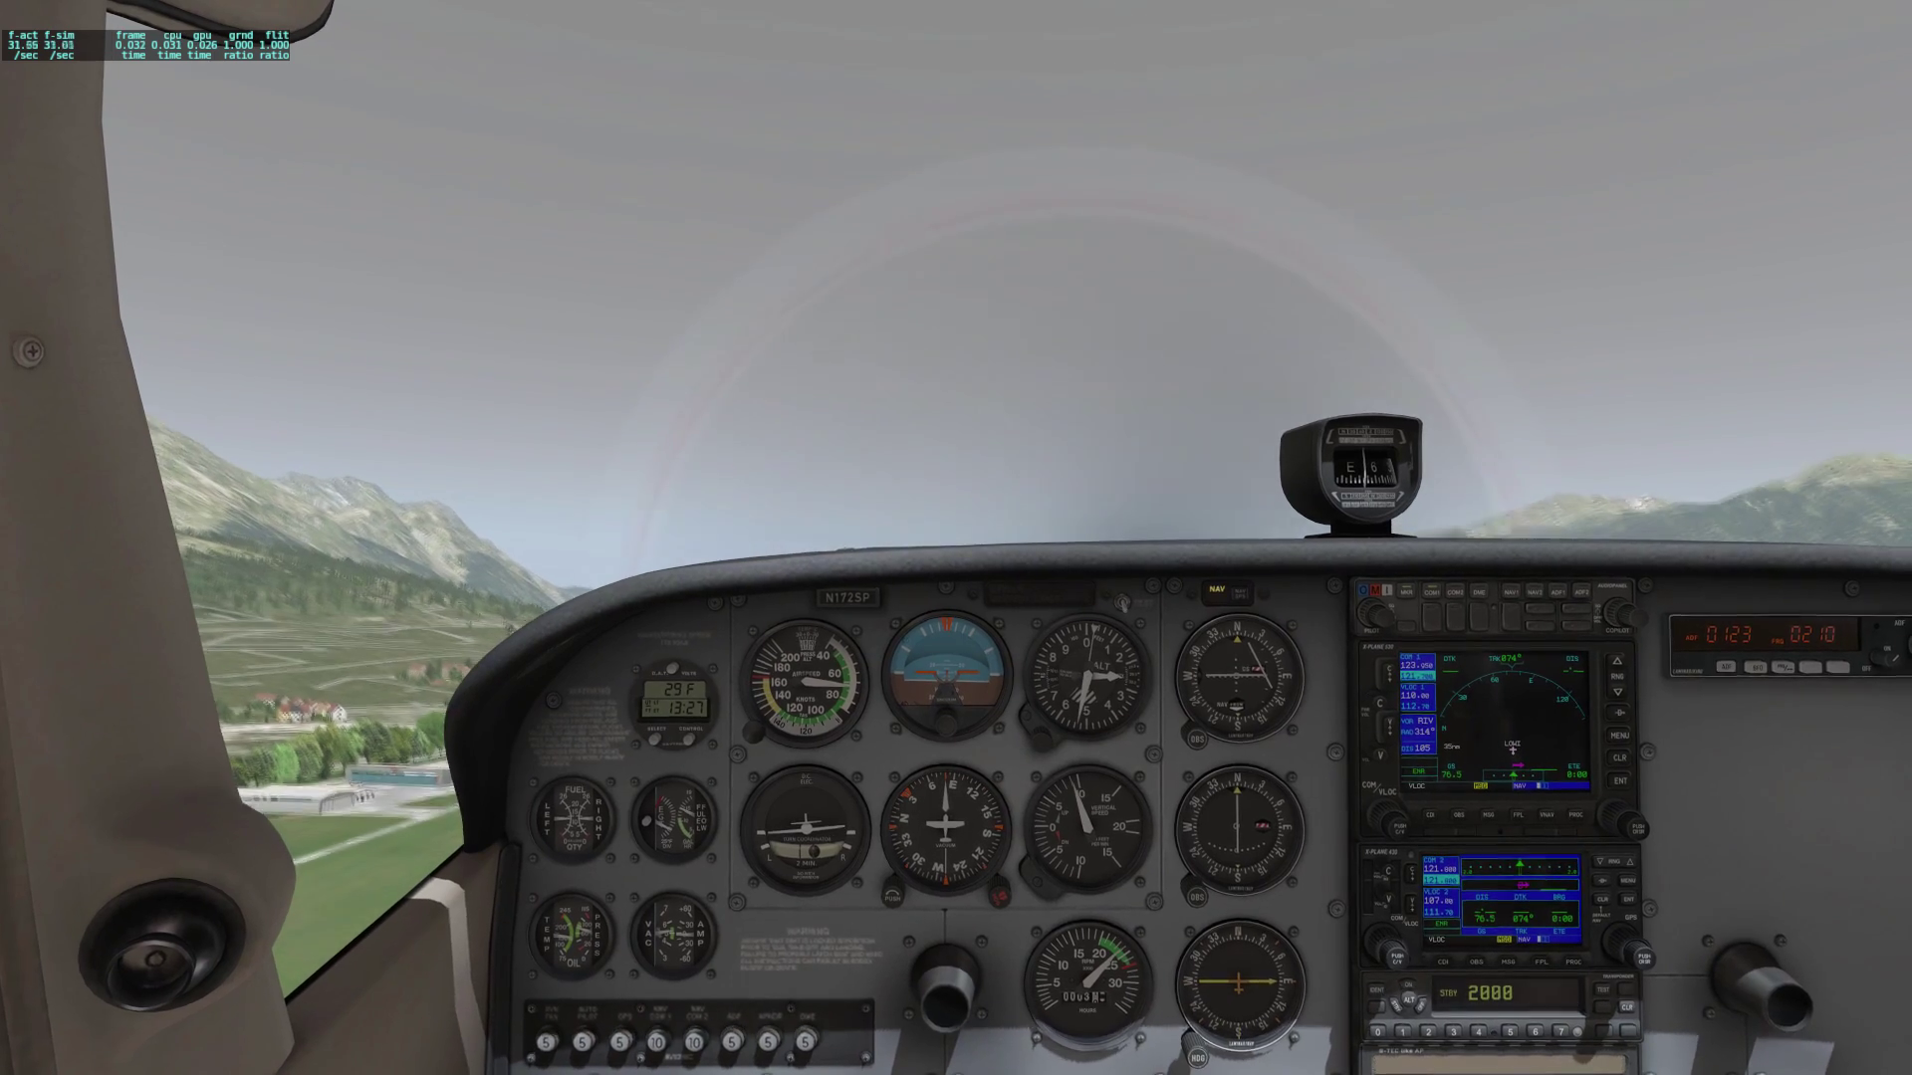
key(p)
key(shift+8)
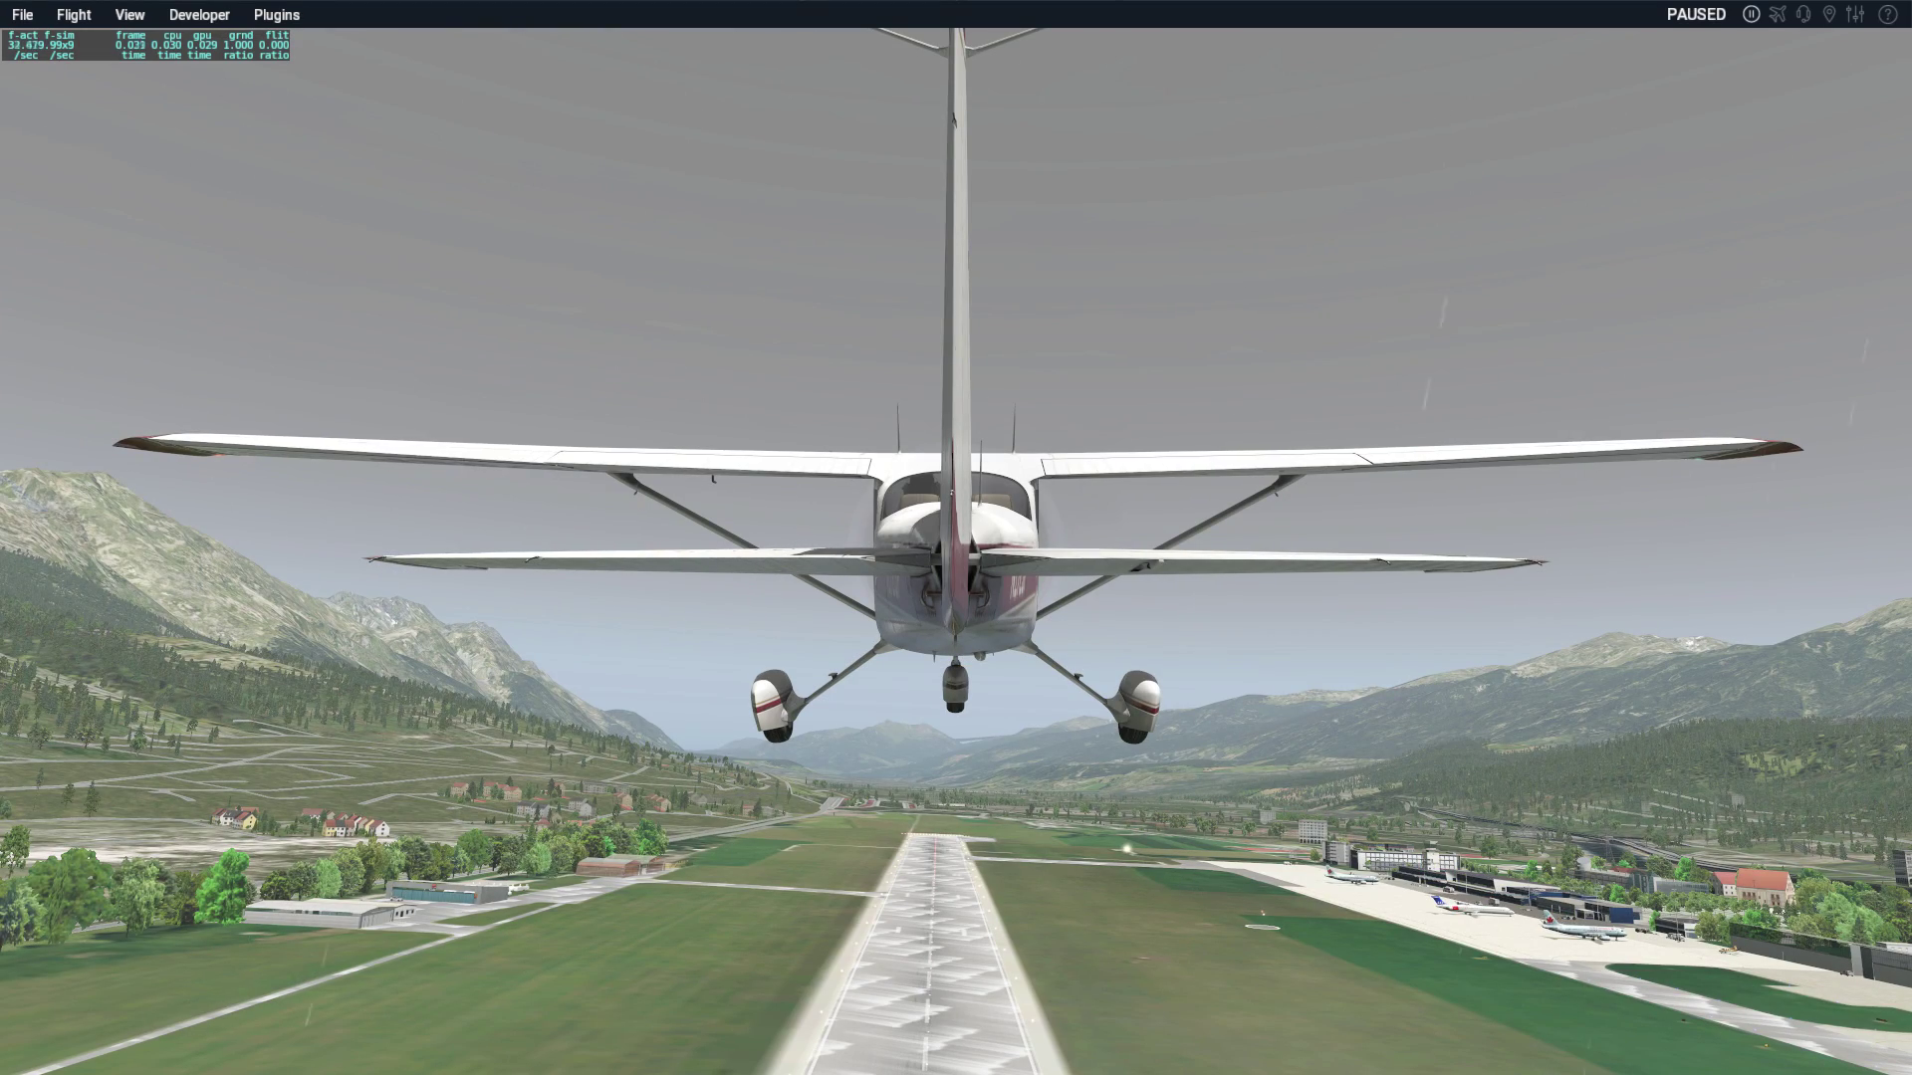
- Examine the paused aircraft, runway, hangar and surrounding mountains from the front, side and rear
key(Left)
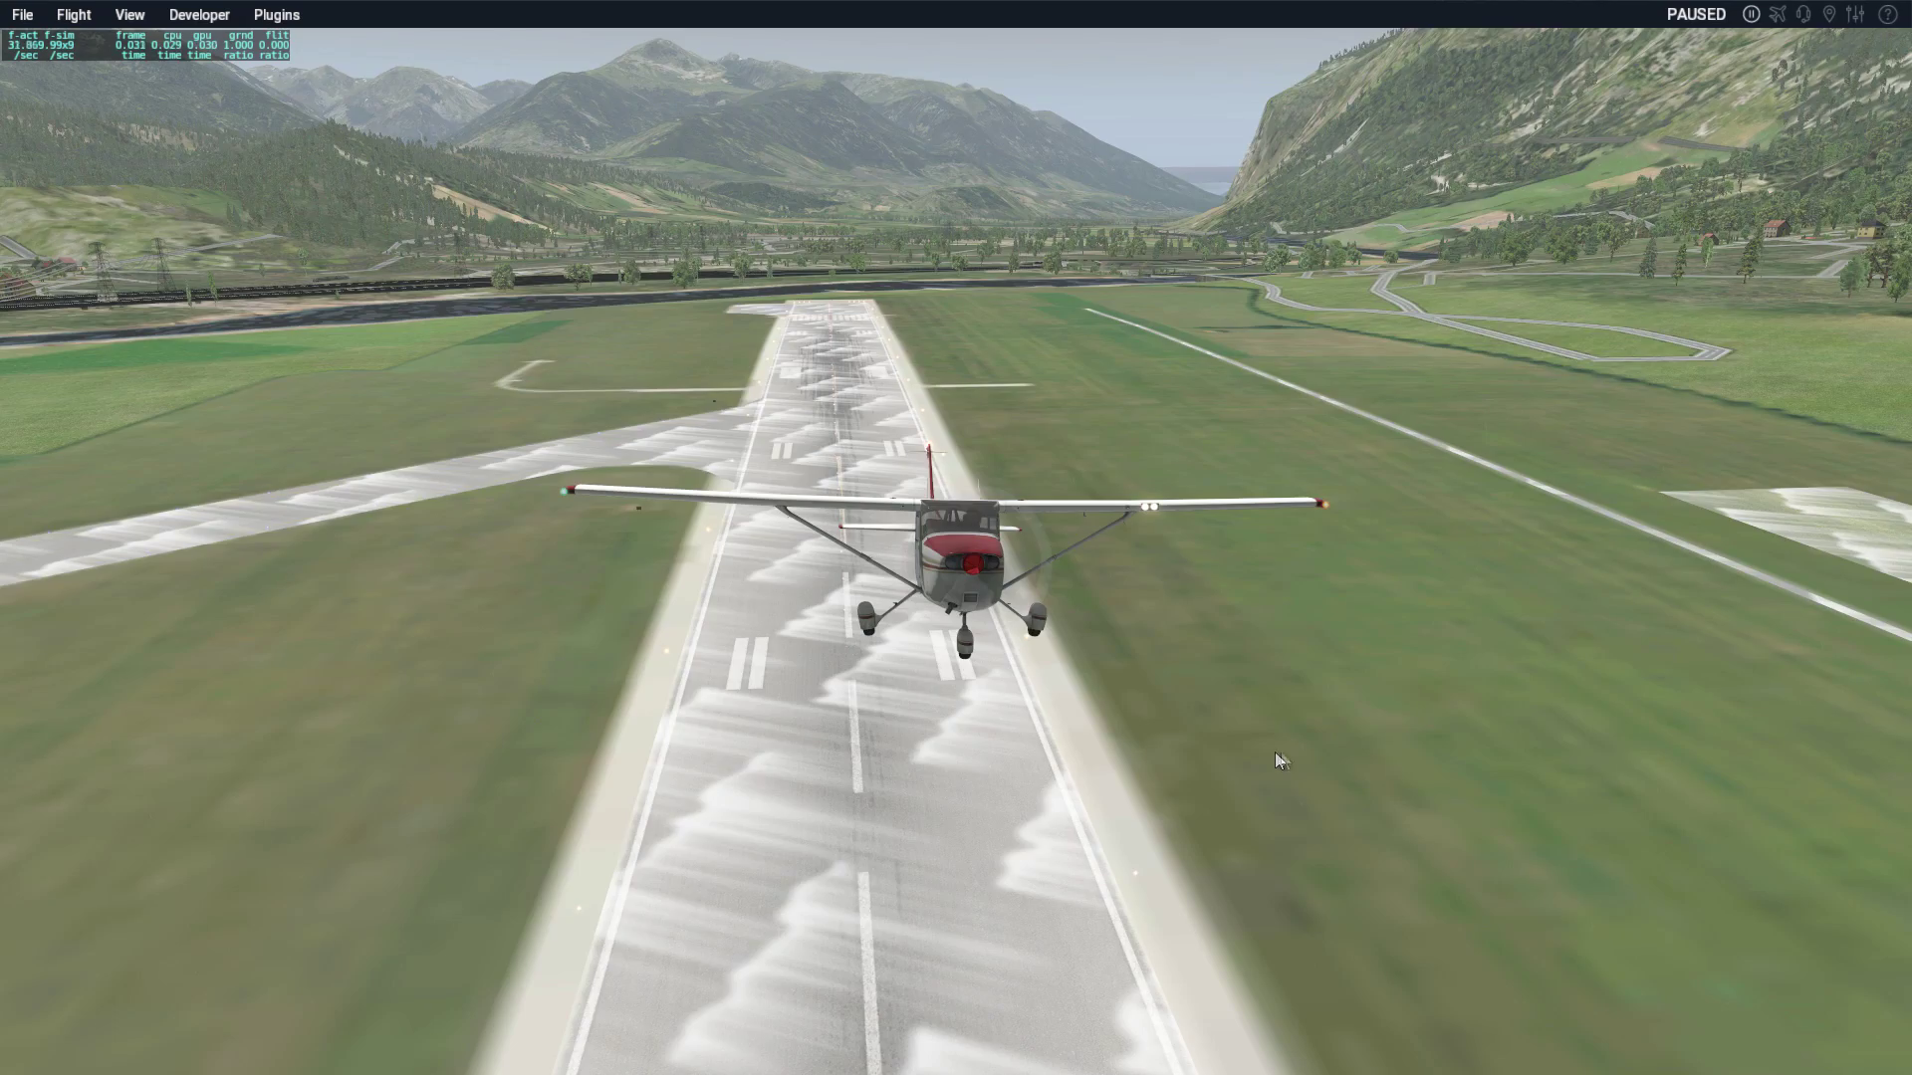
key(Down)
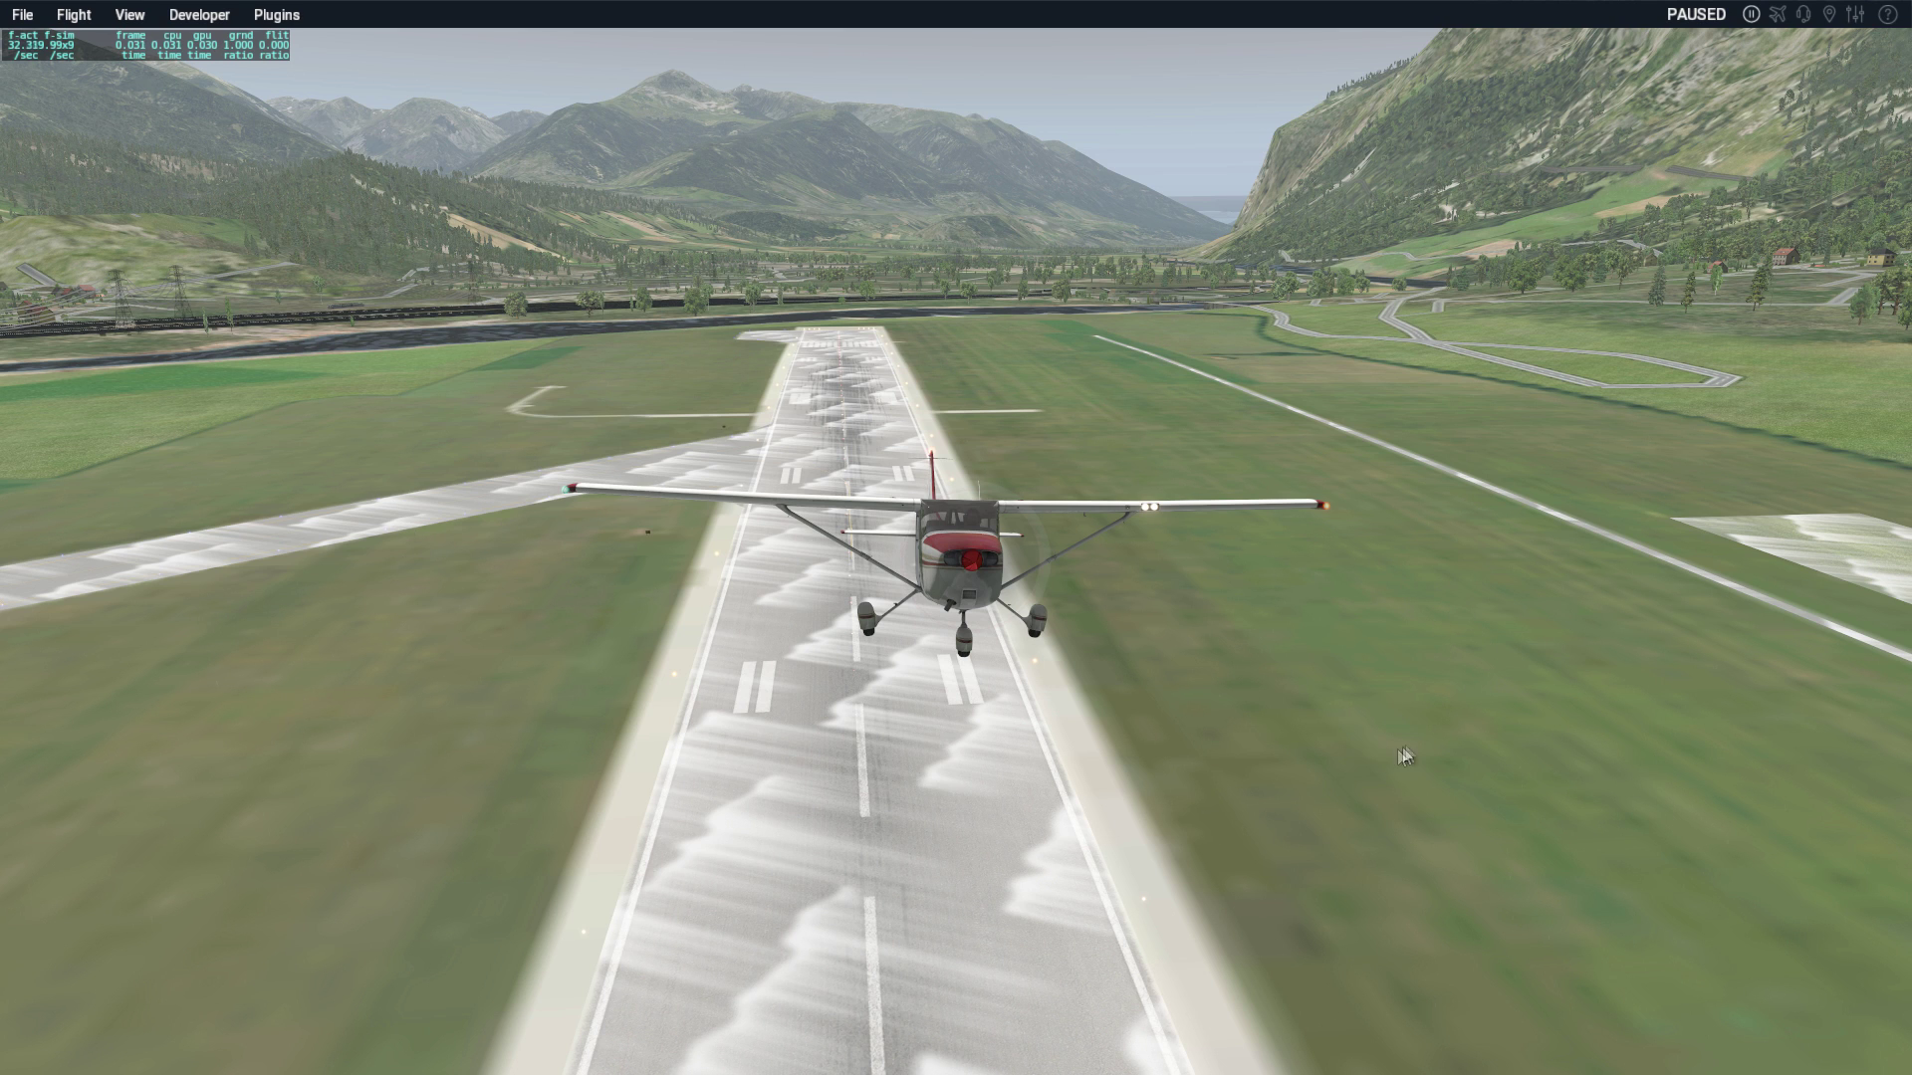
key(Down)
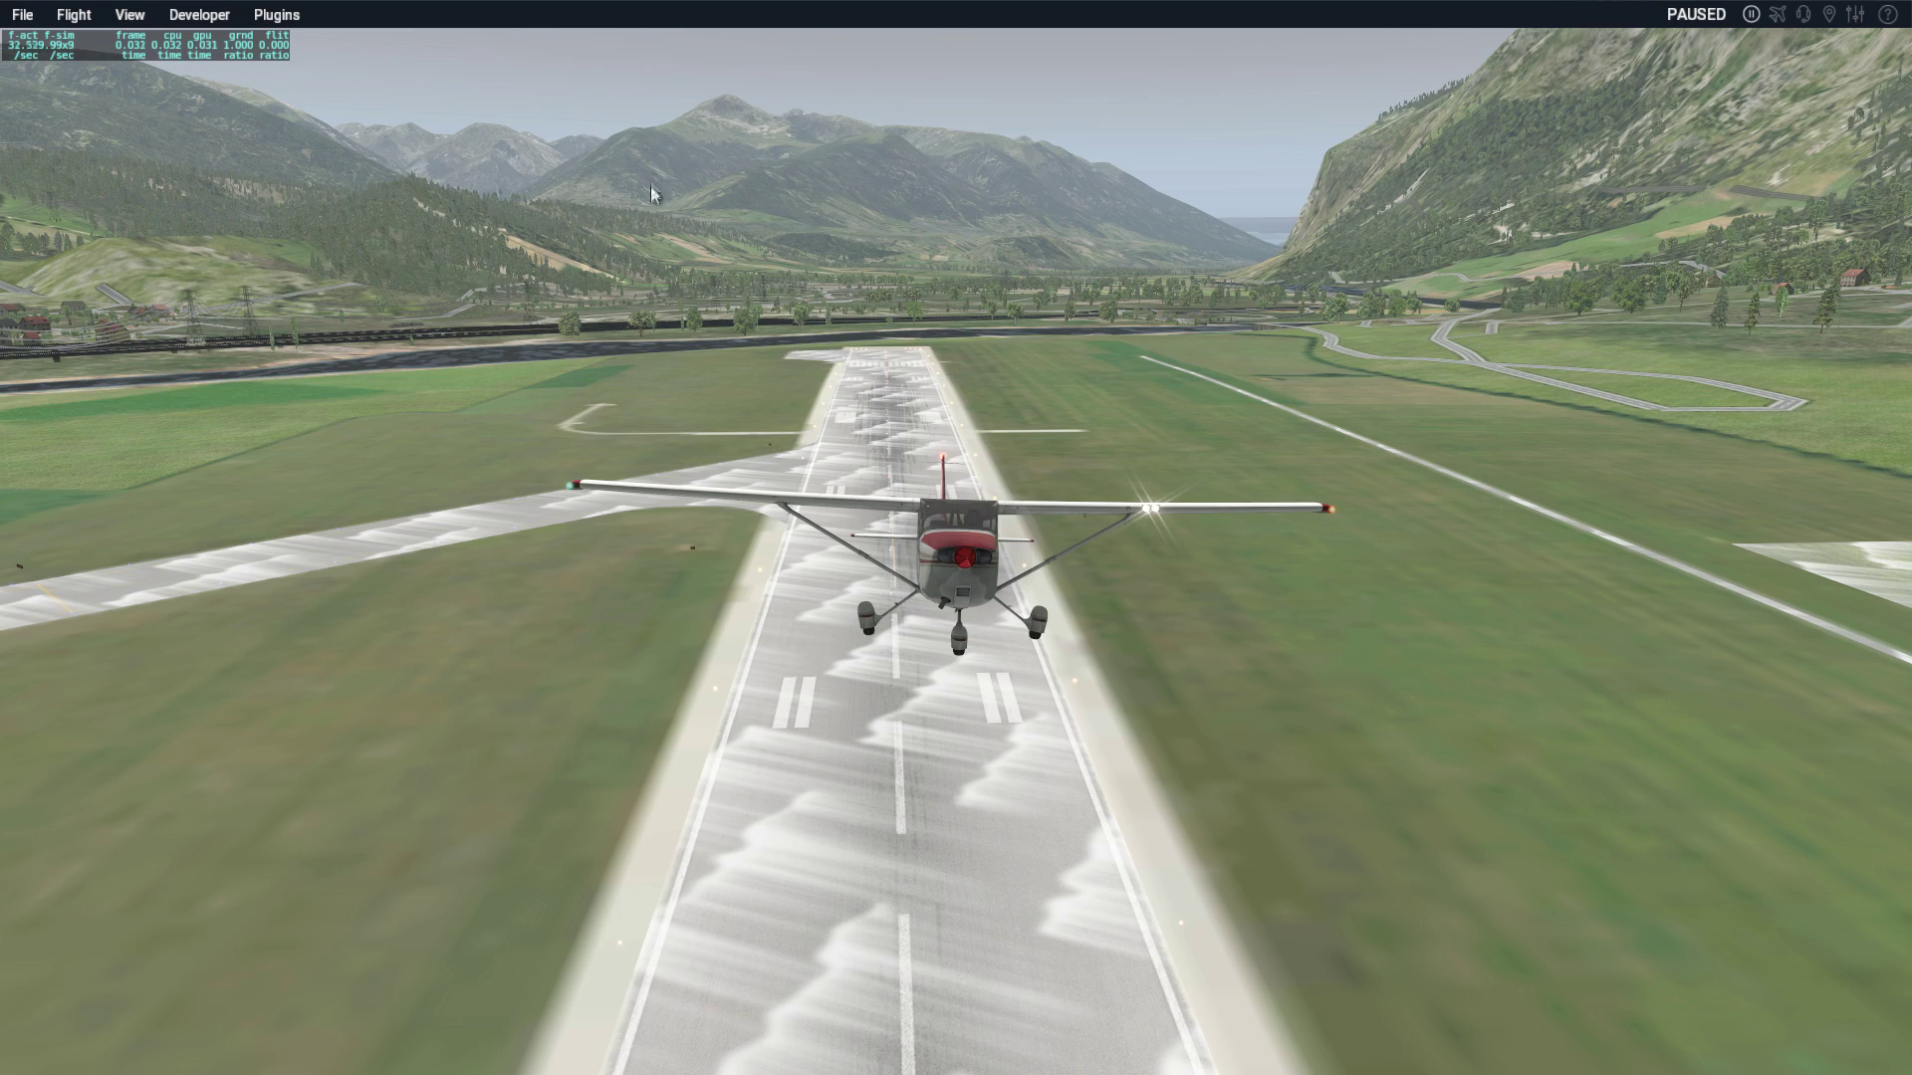
drag(1435, 526, 414, 713)
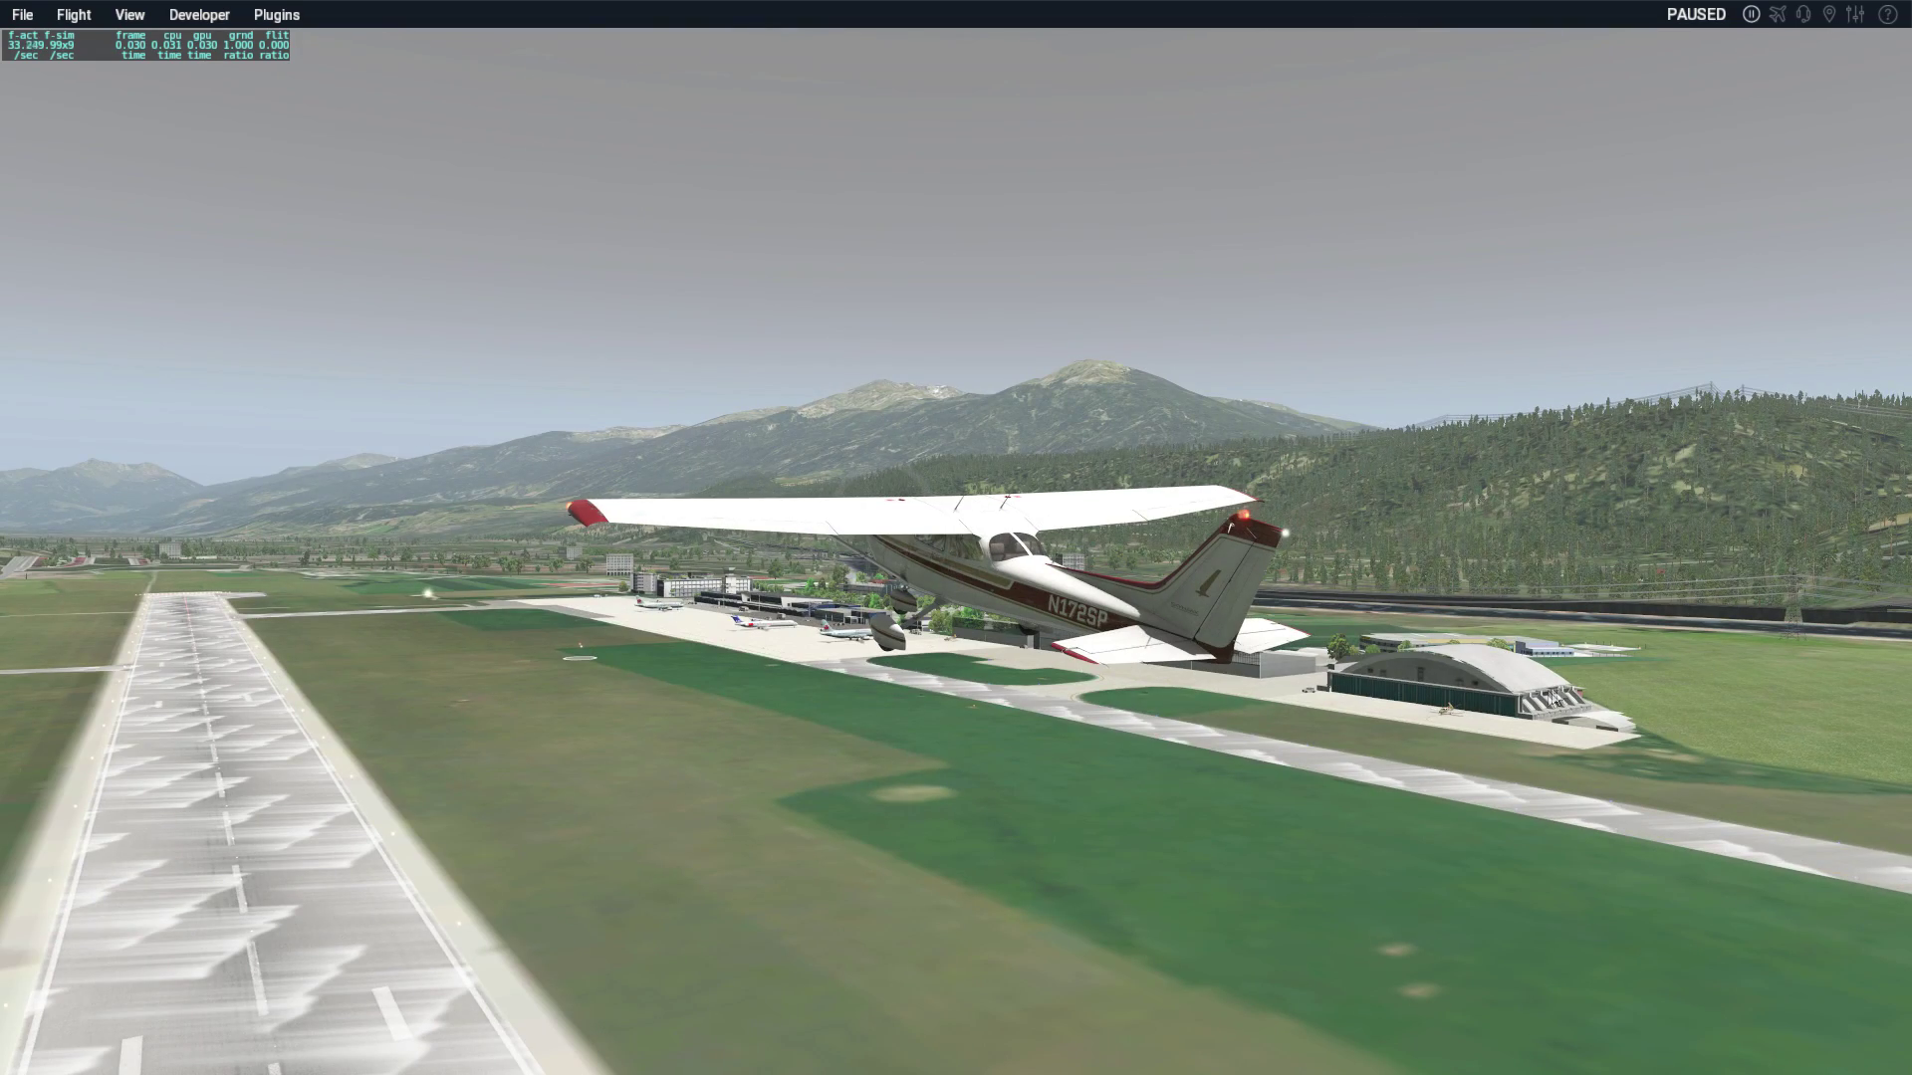
drag(1504, 715, 1326, 884)
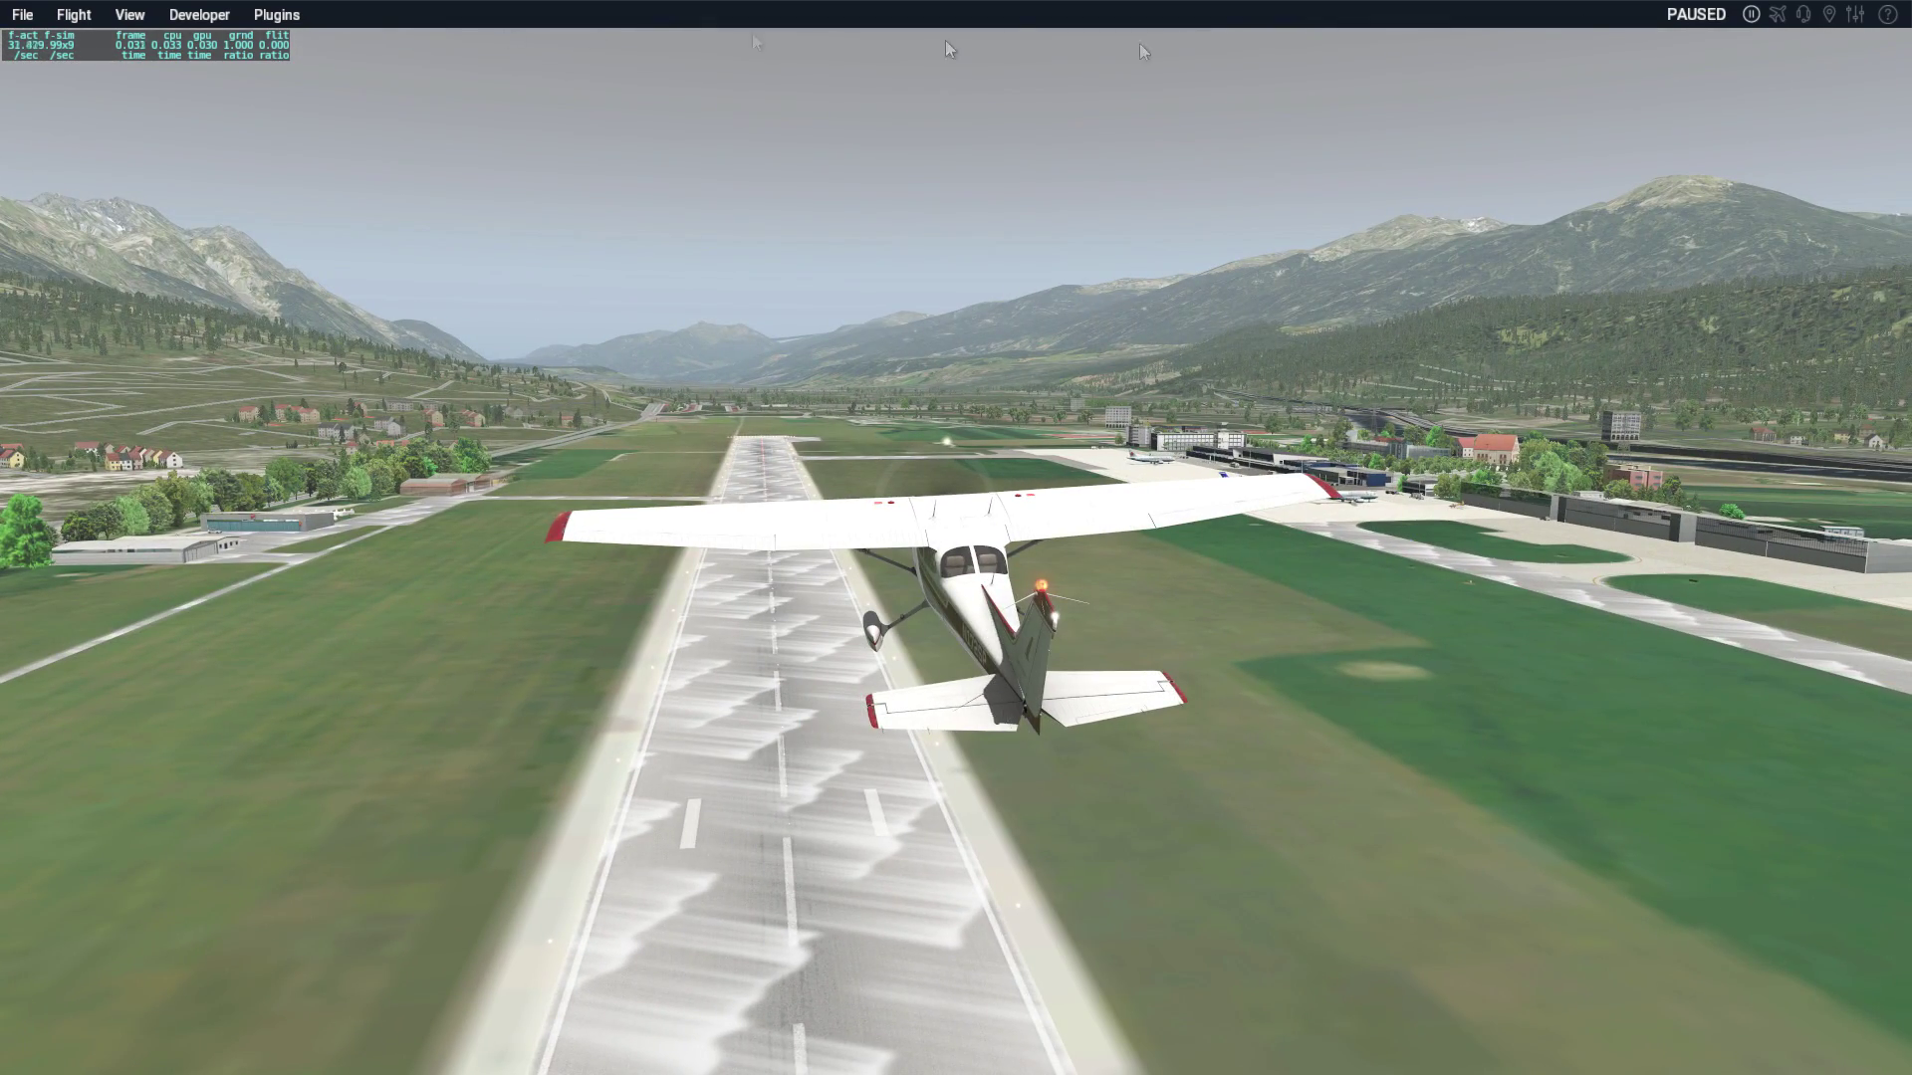
- Set visual effects to Maximum (HDR+SSAO), texture quality to Maximum (No compression), and antialiasing to 8x SSAA+FXAA (highest quality)
click(1856, 14)
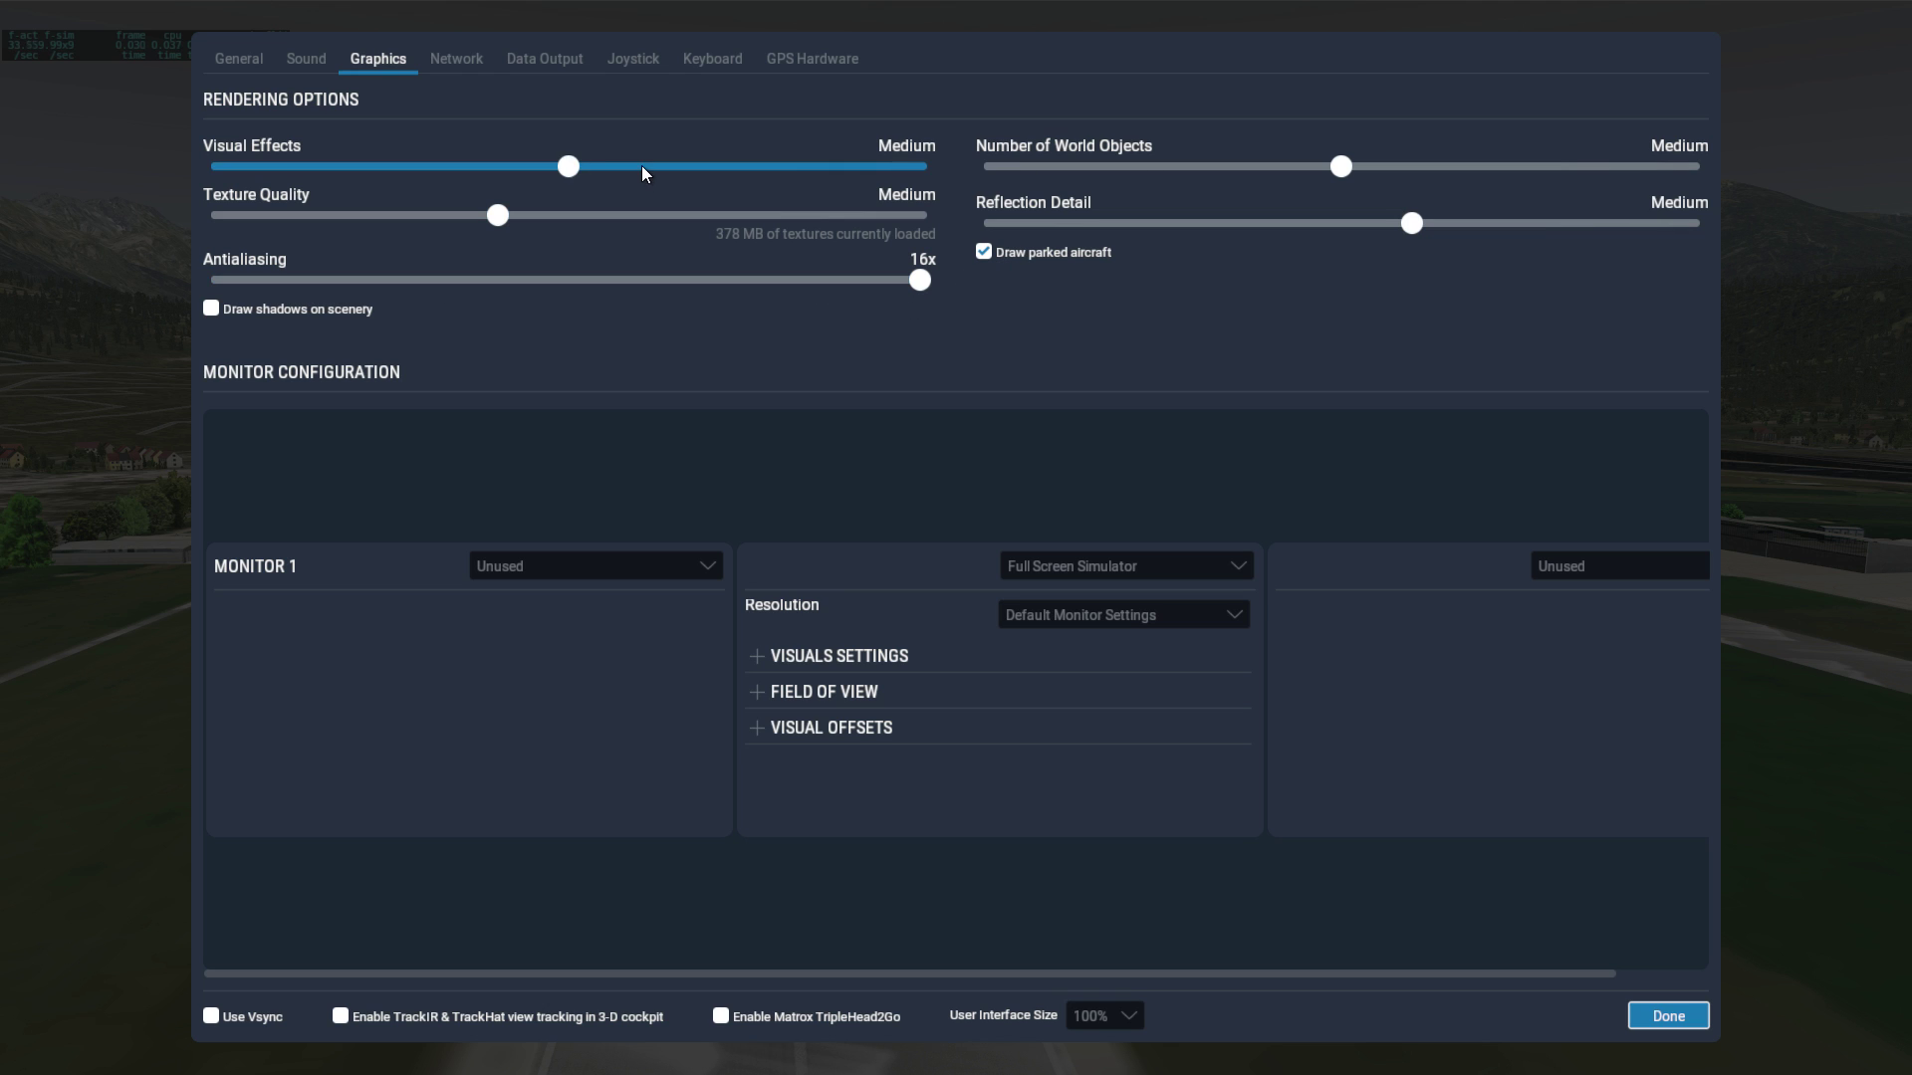
mouse_move(792, 167)
mouse_down()
mouse_move(917, 167)
mouse_move(784, 166)
mouse_up()
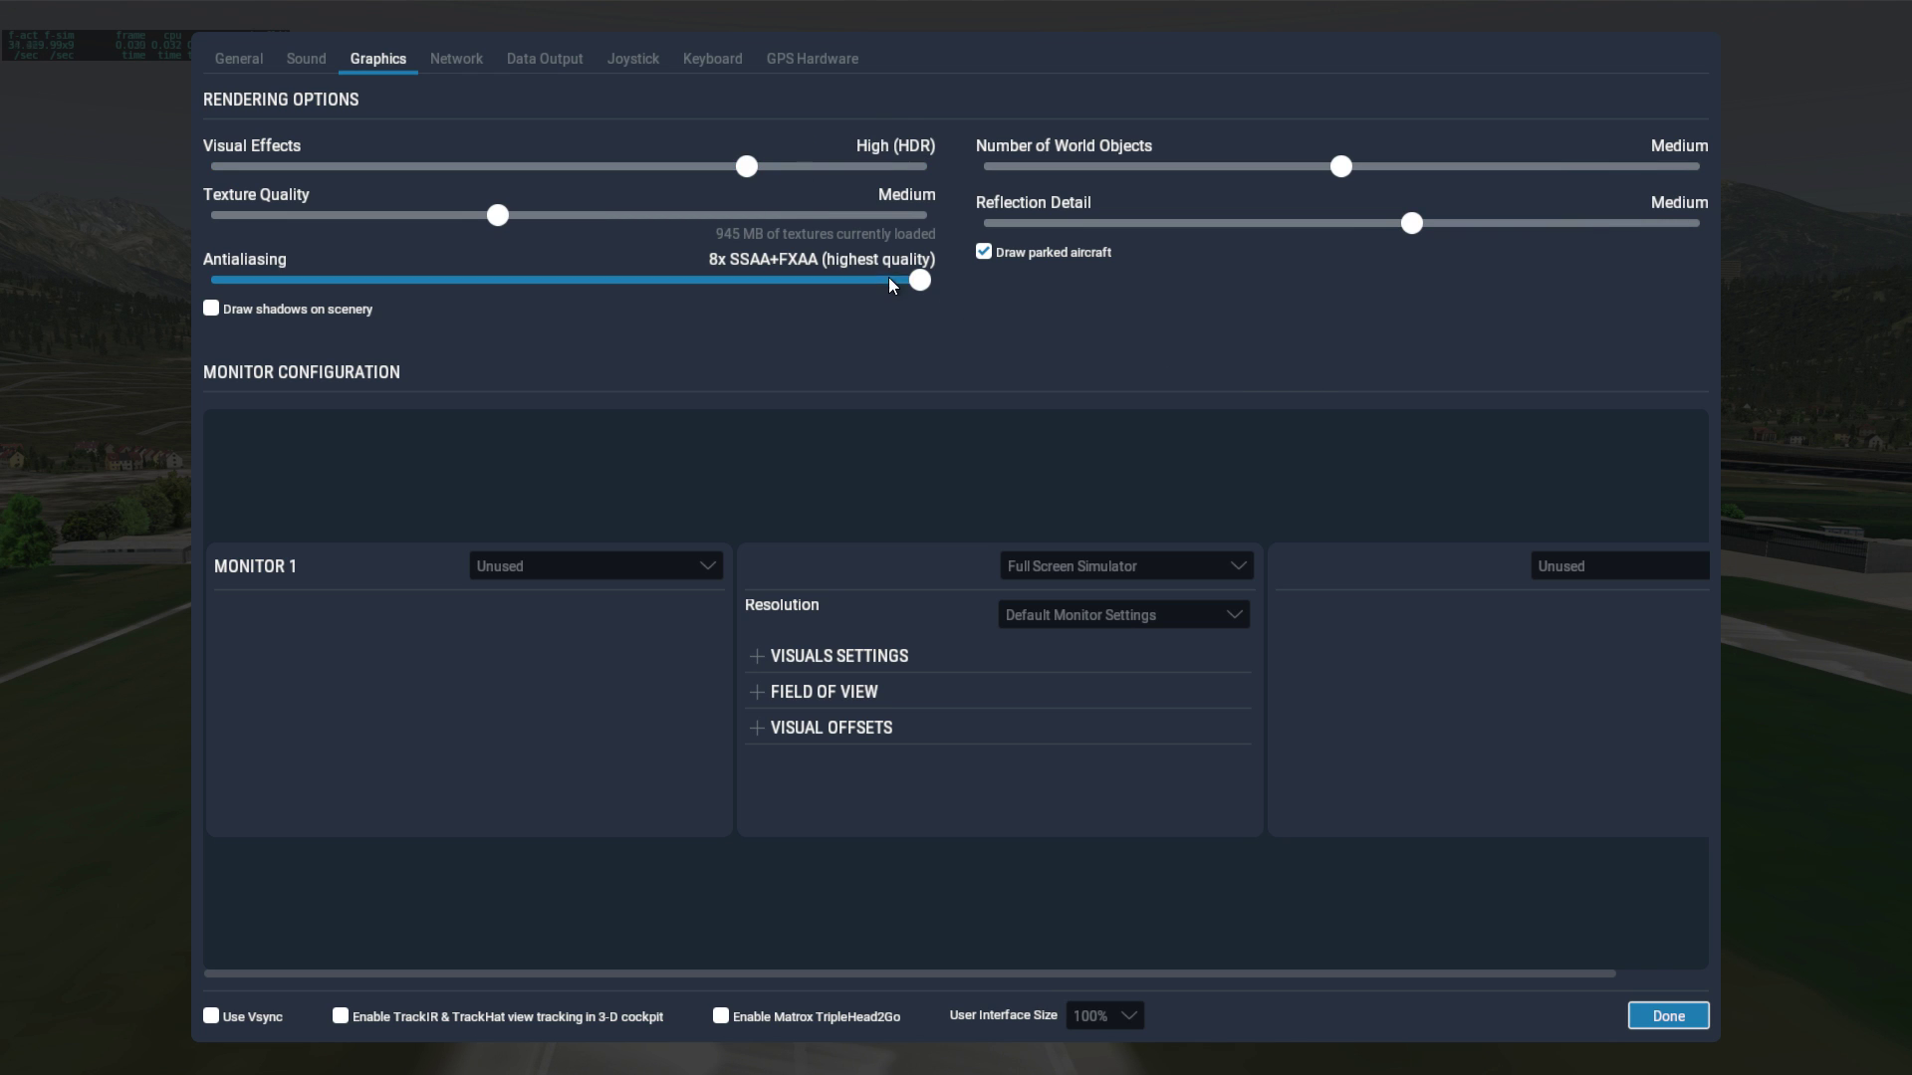
drag(918, 280, 958, 321)
click(905, 166)
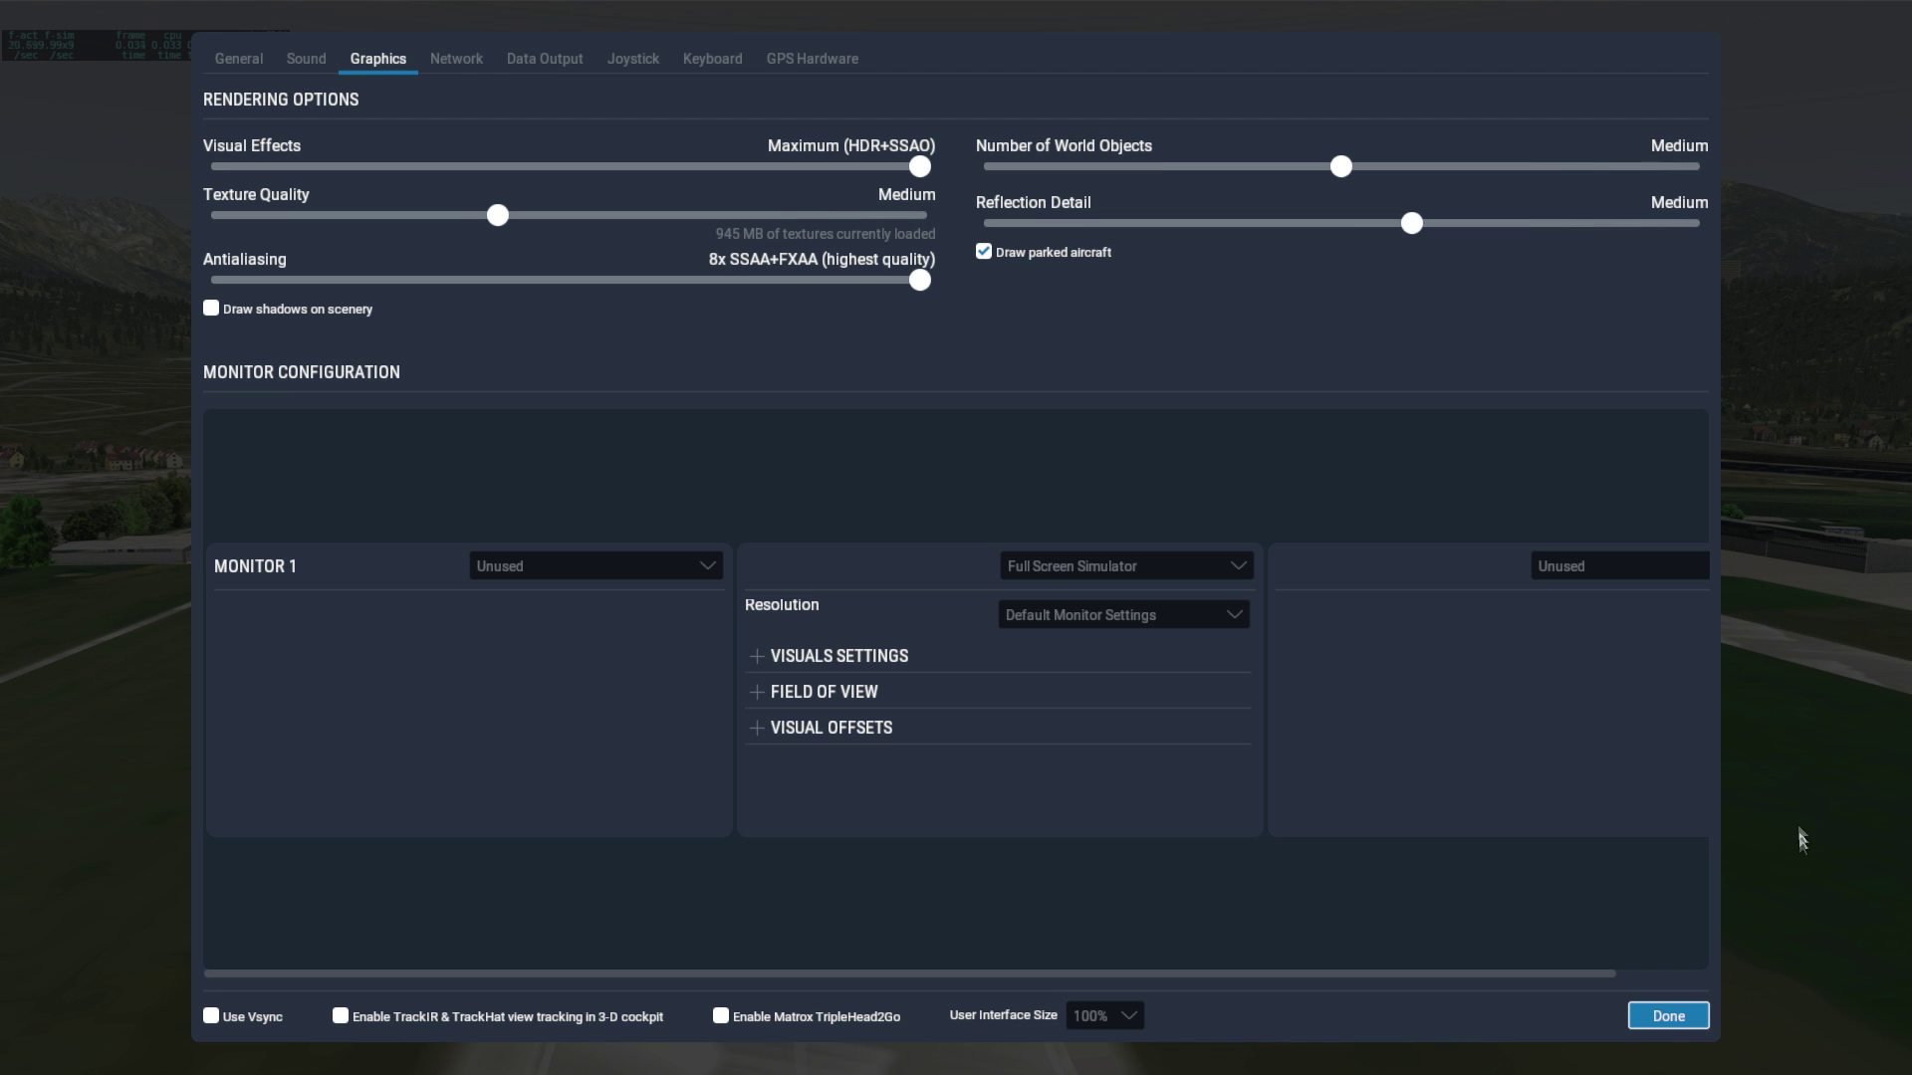
click(896, 214)
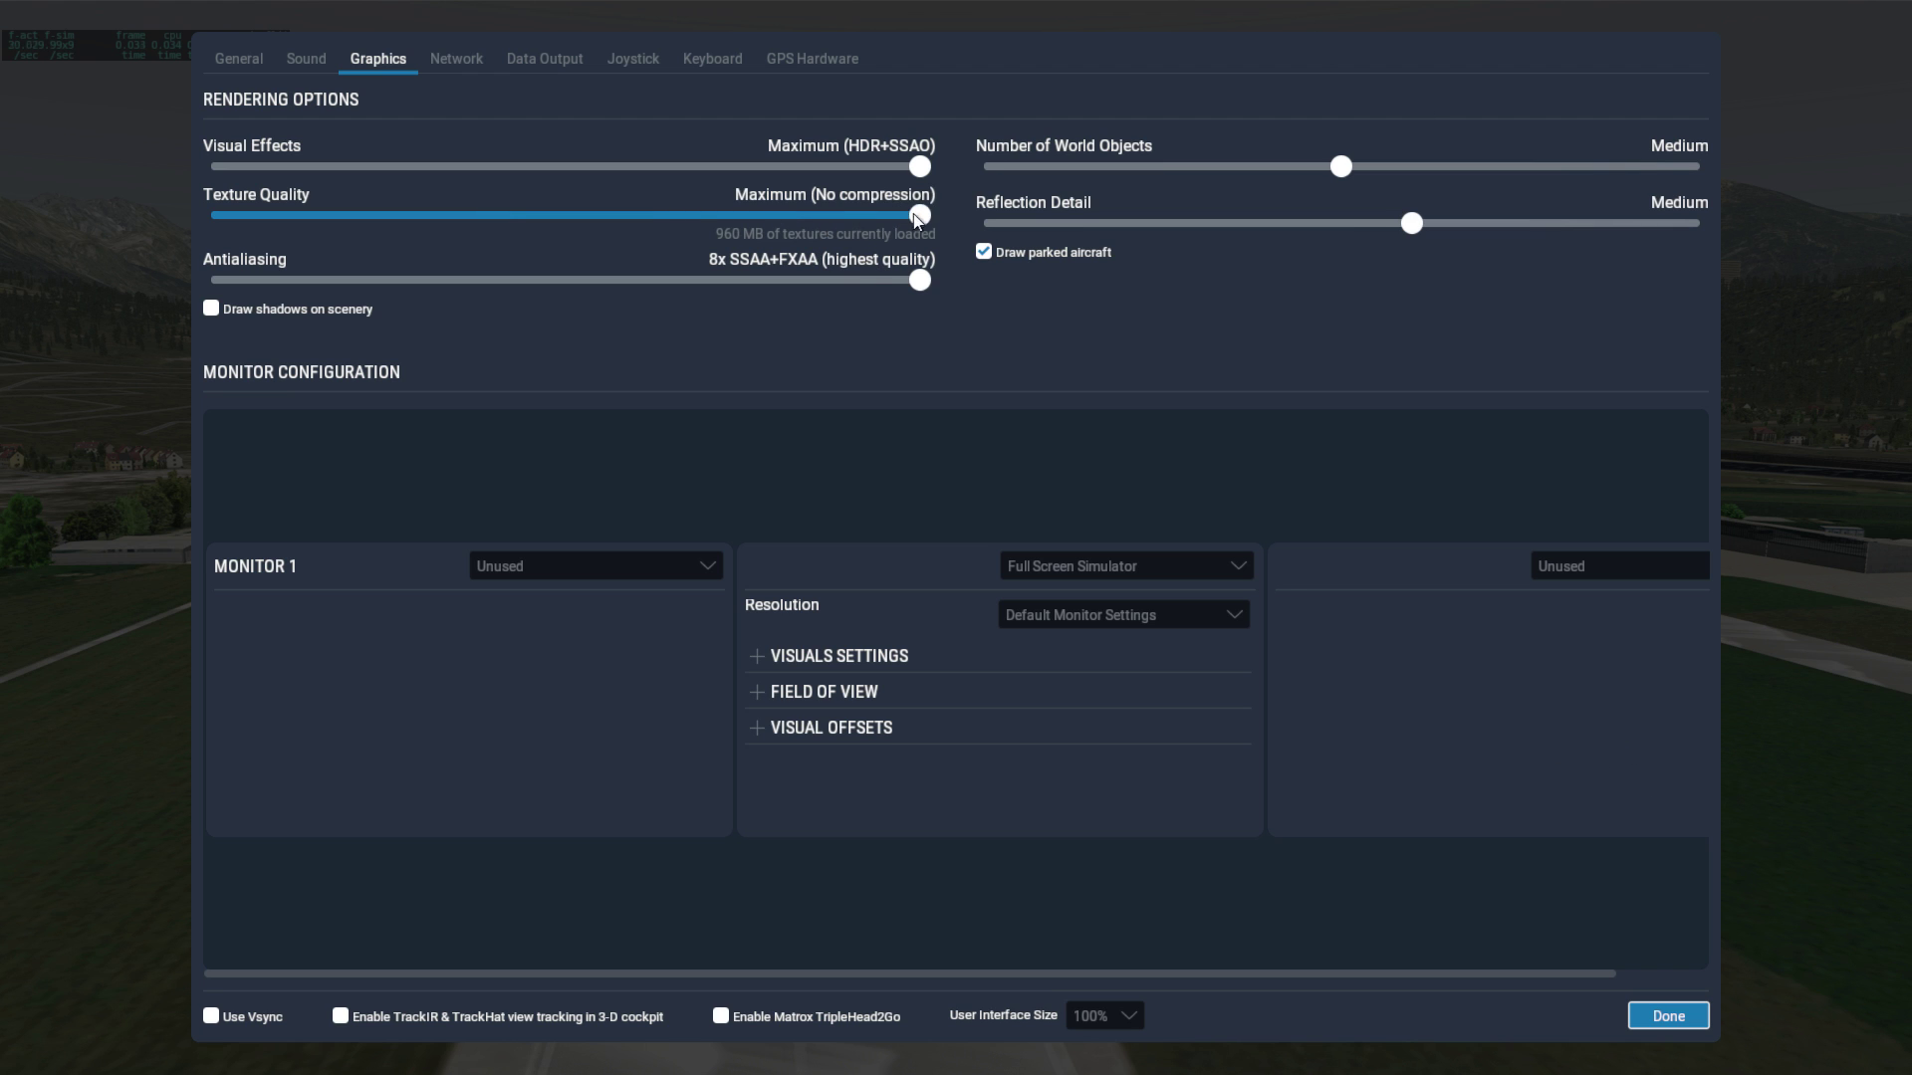
- Set the number of world objects and reflection detail to Maximum, and apply the graphics settings
click(1583, 167)
click(1689, 166)
click(1684, 223)
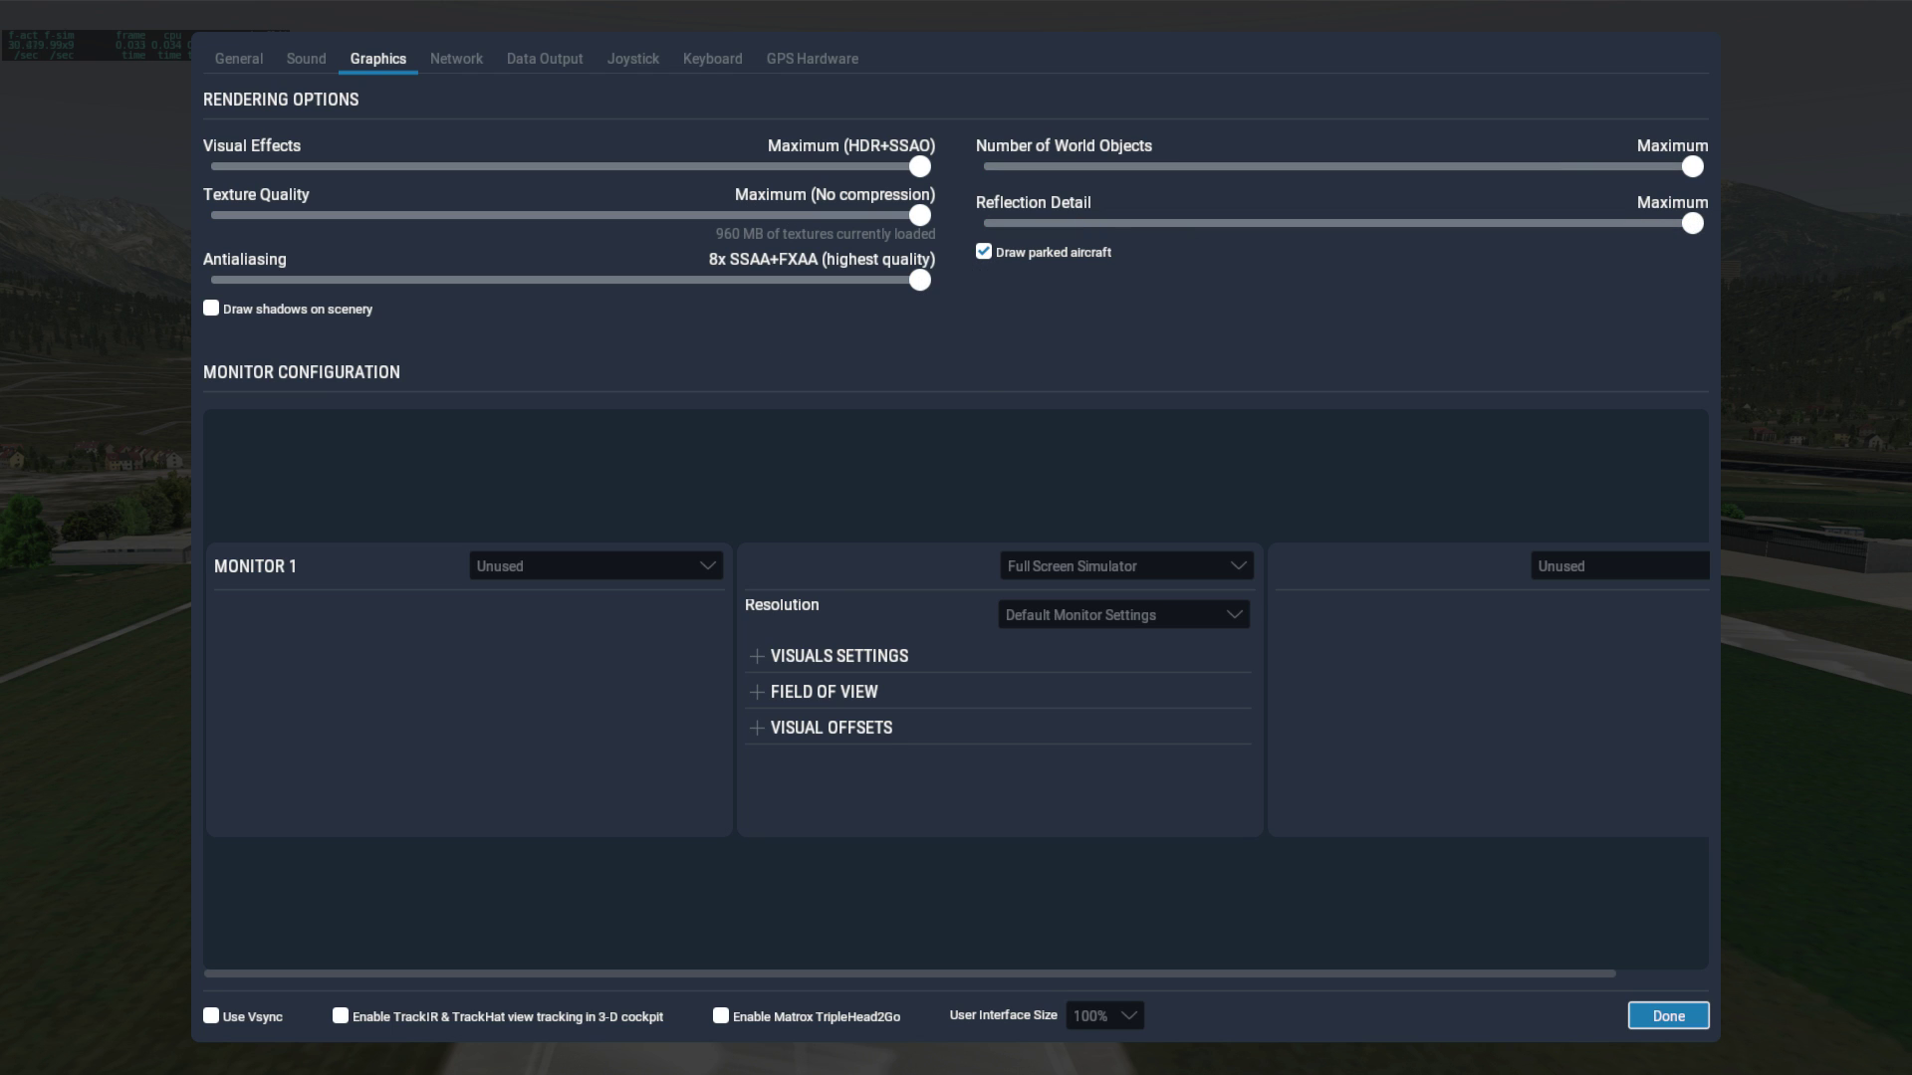
key(Escape)
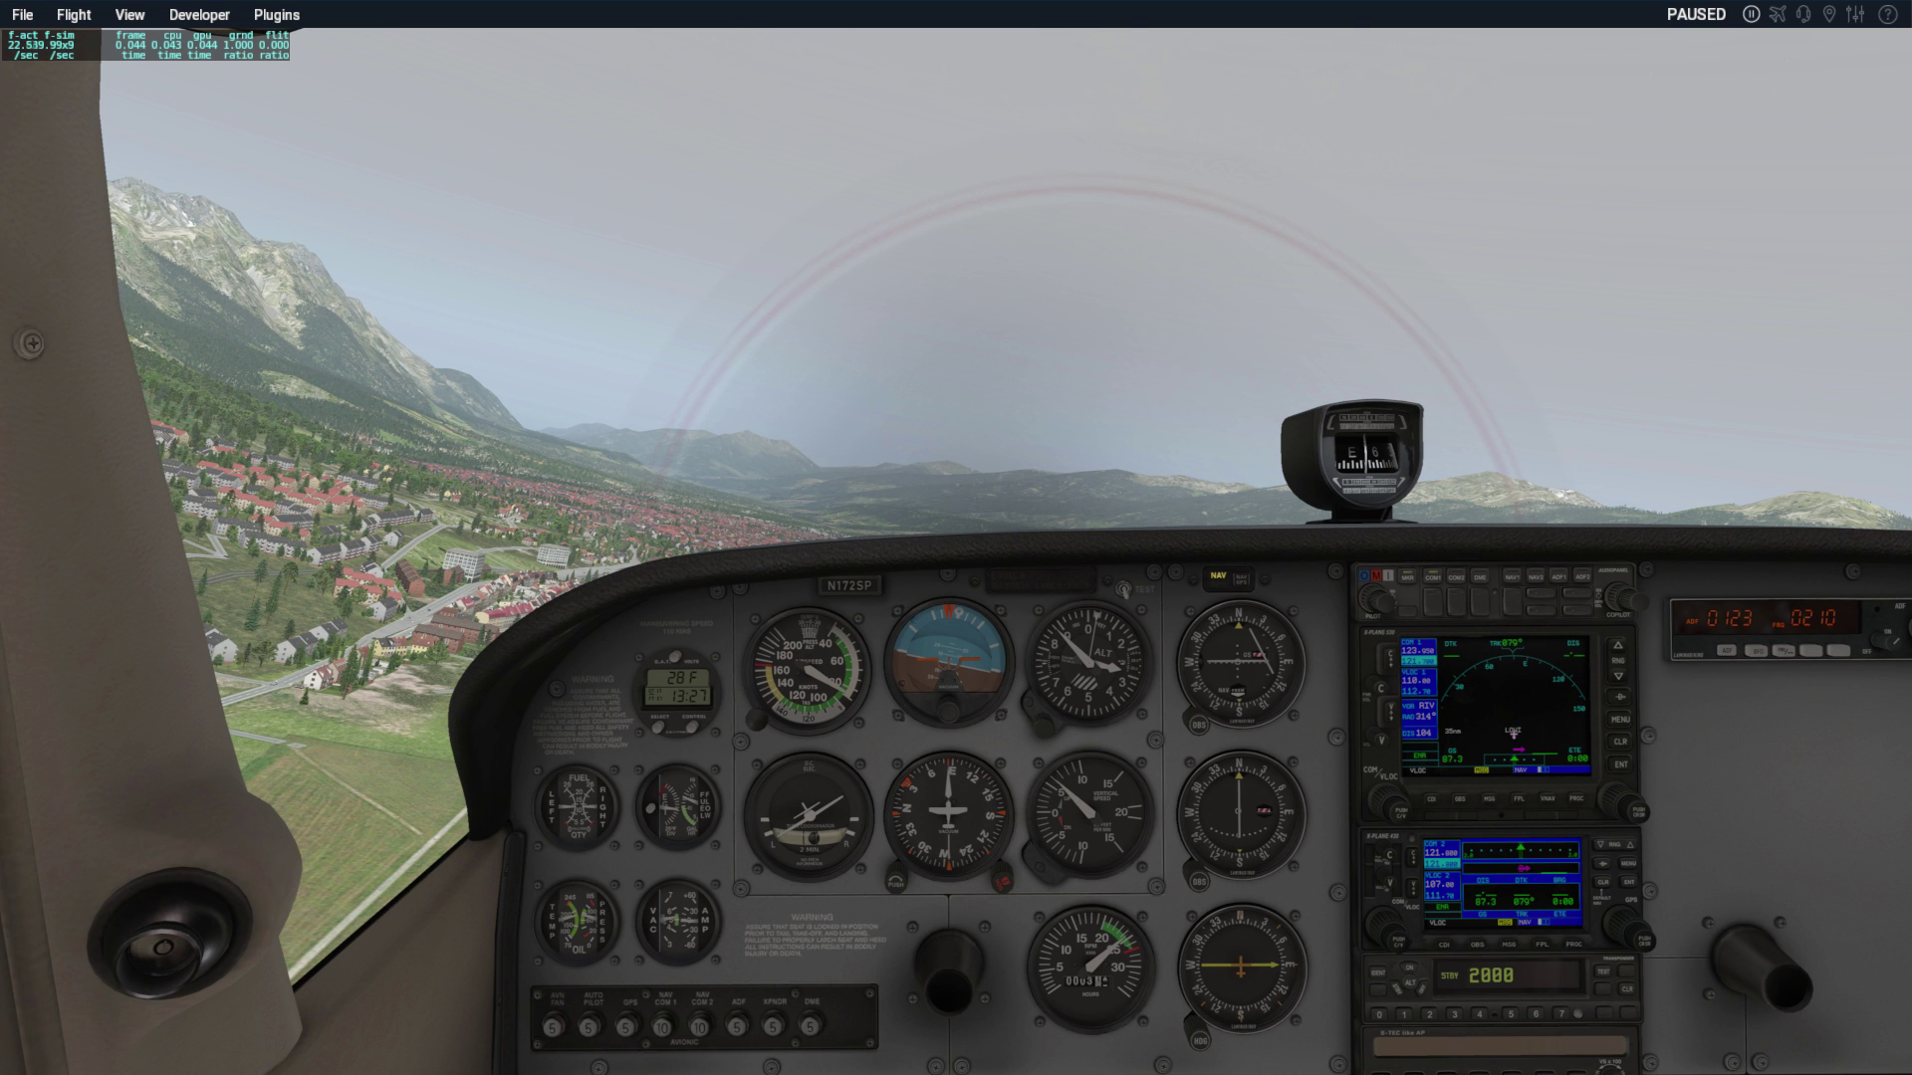
- Review the Maximum graphics settings and resume the flight in the cockpit view
click(1854, 15)
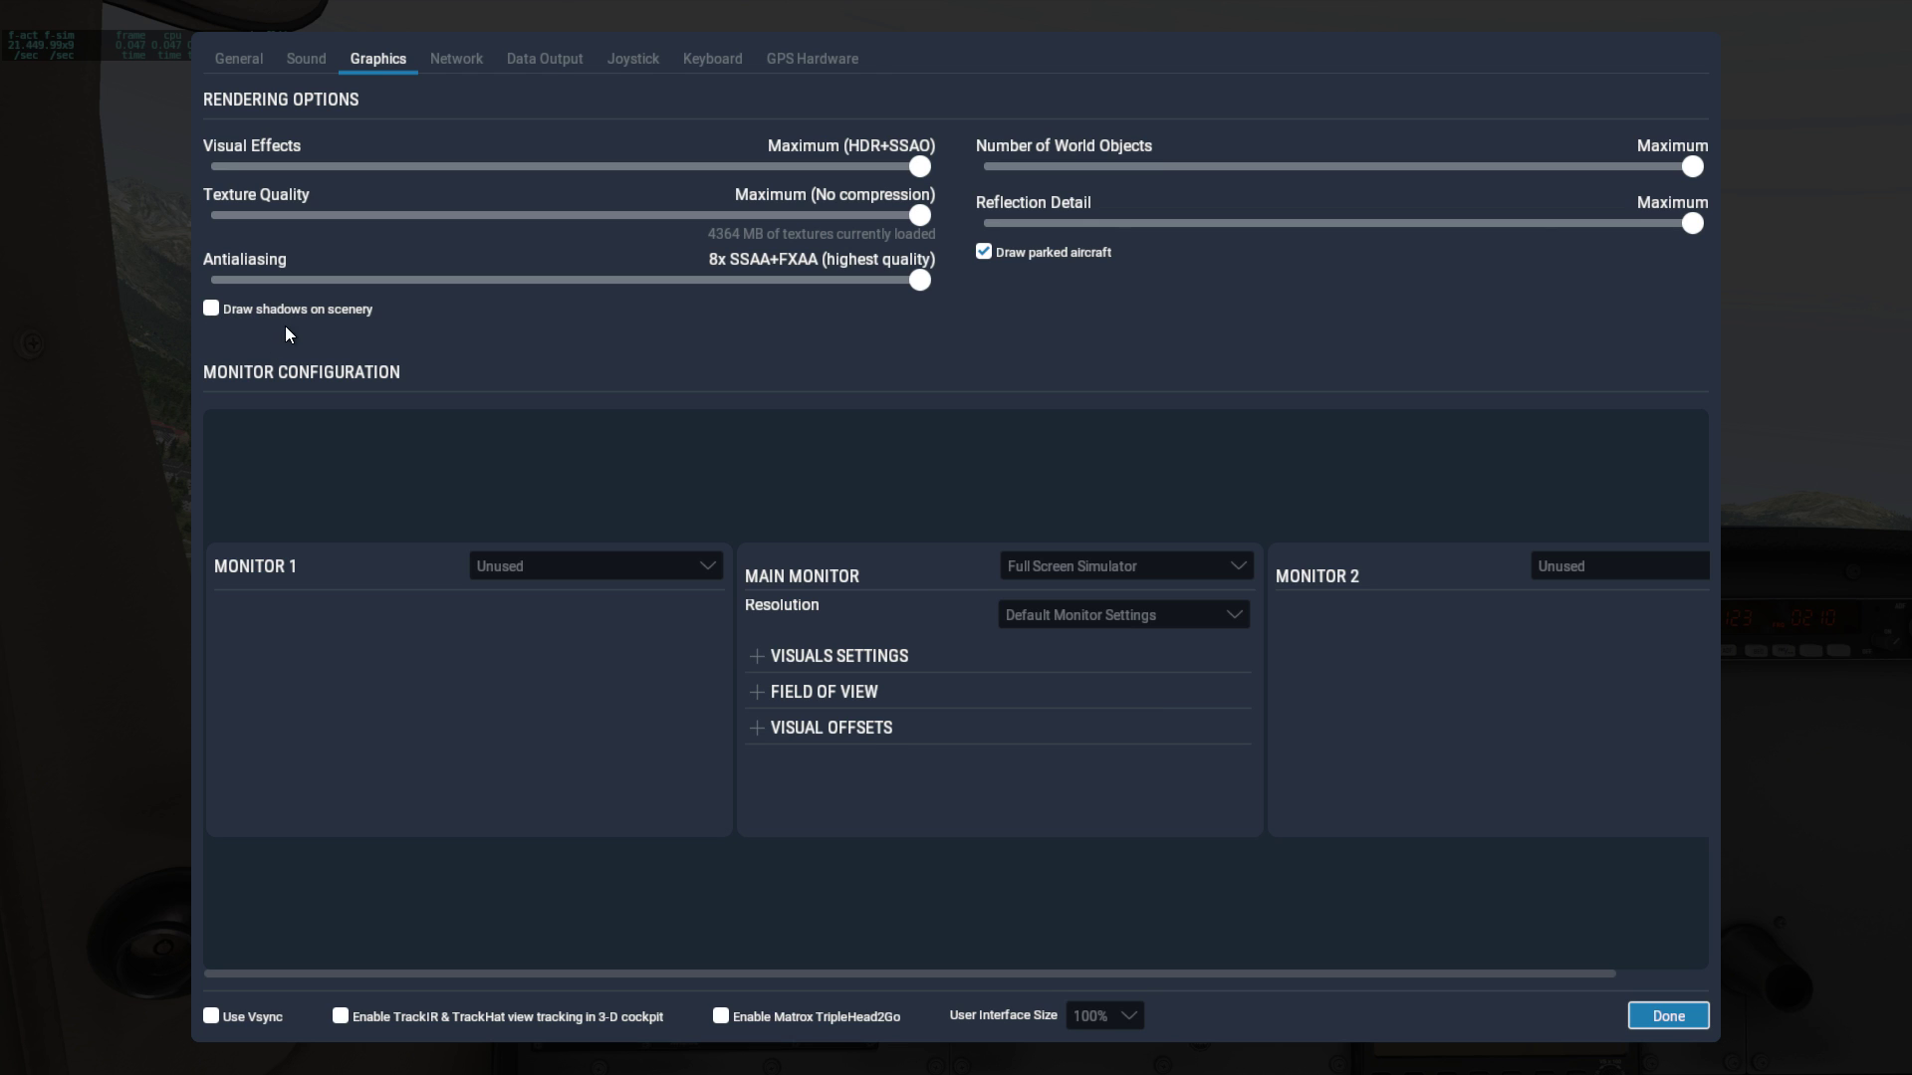
click(1666, 1016)
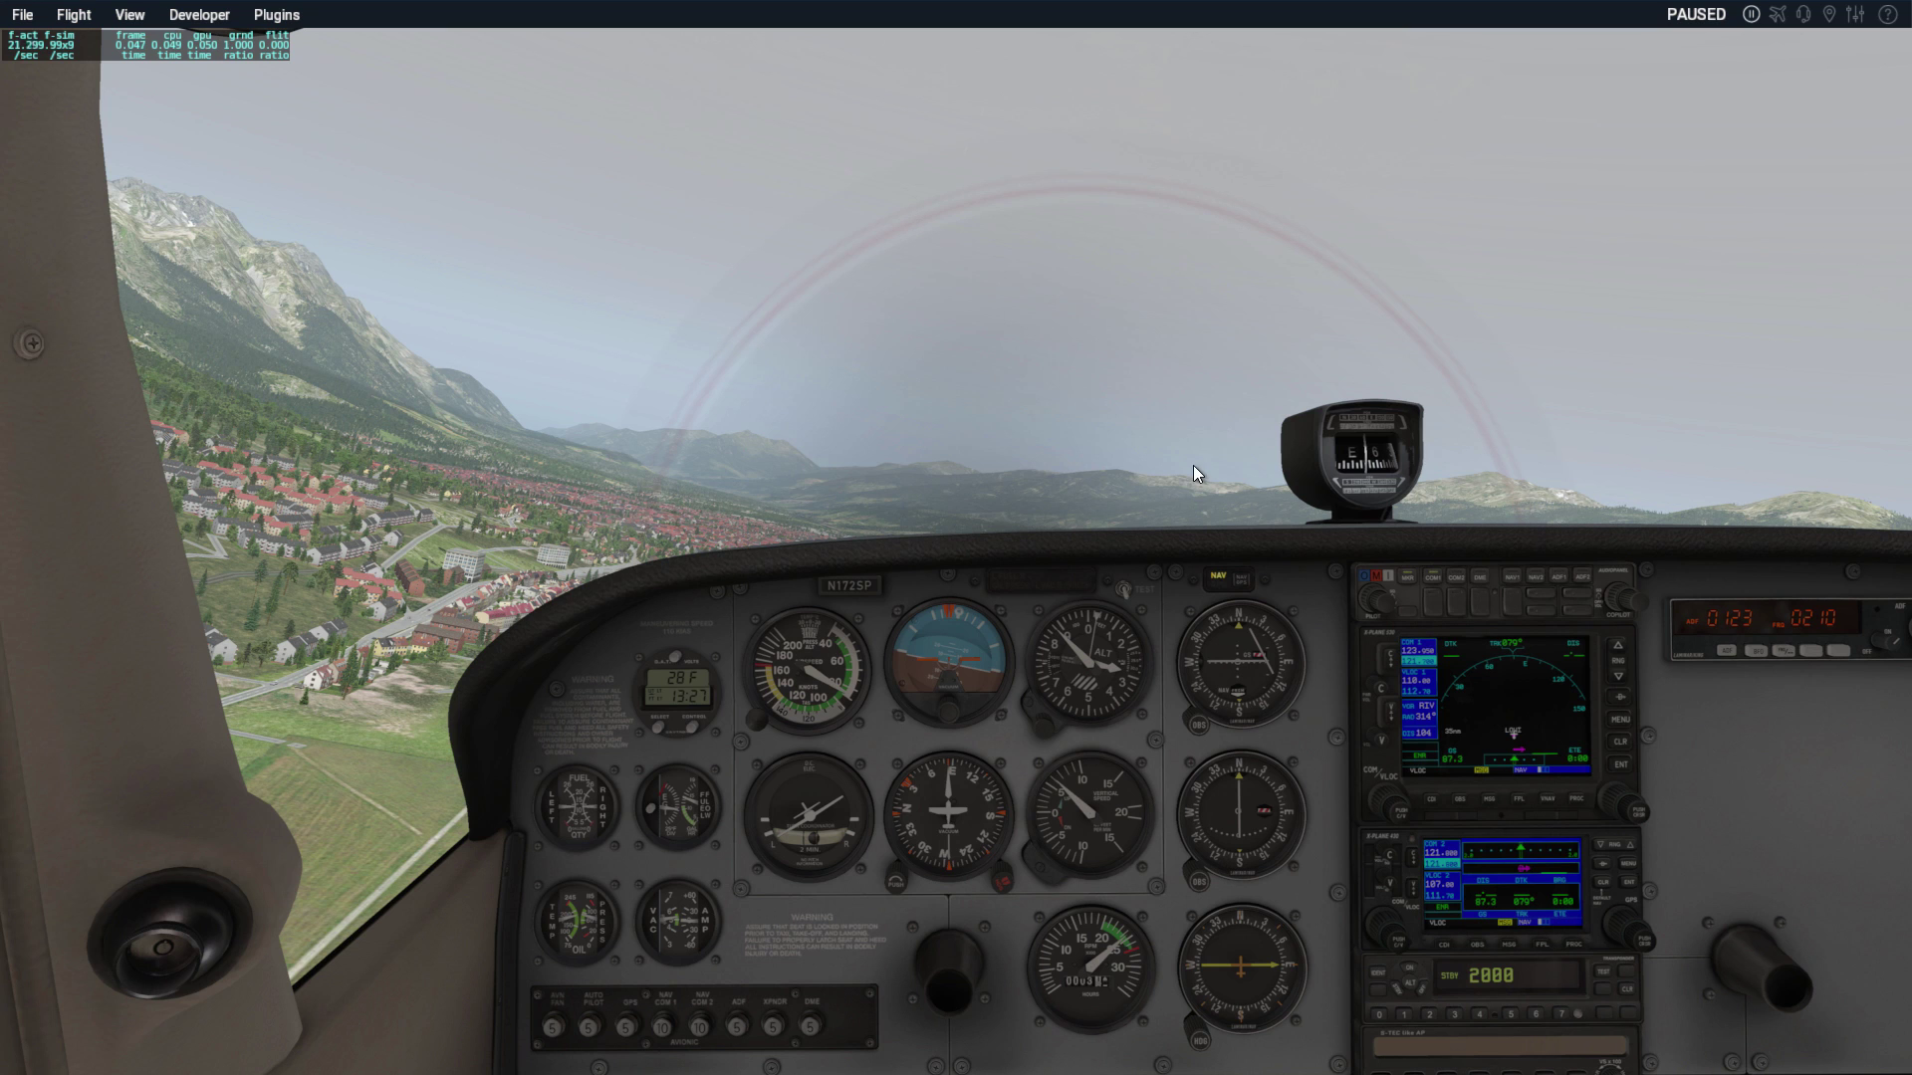
key(p)
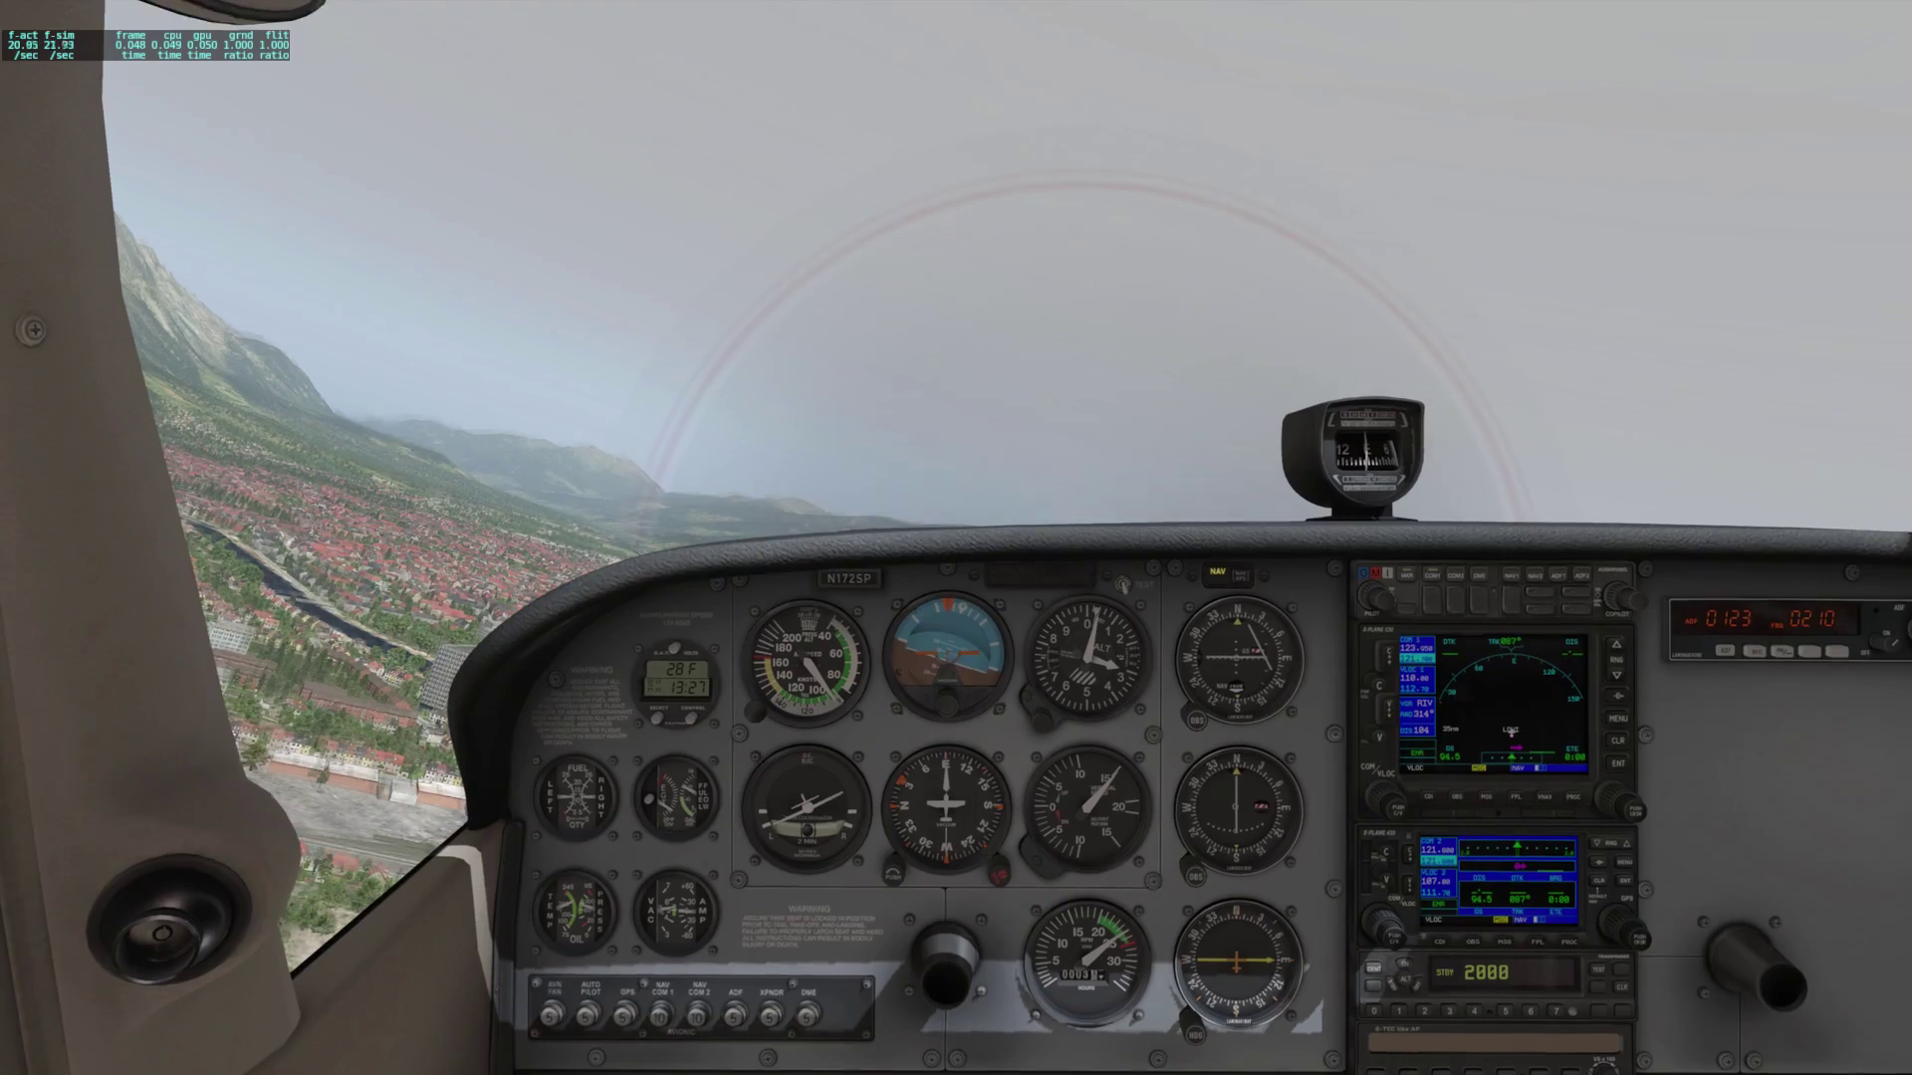
- Pause the flight and cycle through external camera views to show the aircraft over the town
key(p)
key(shift+4)
key(shift+5)
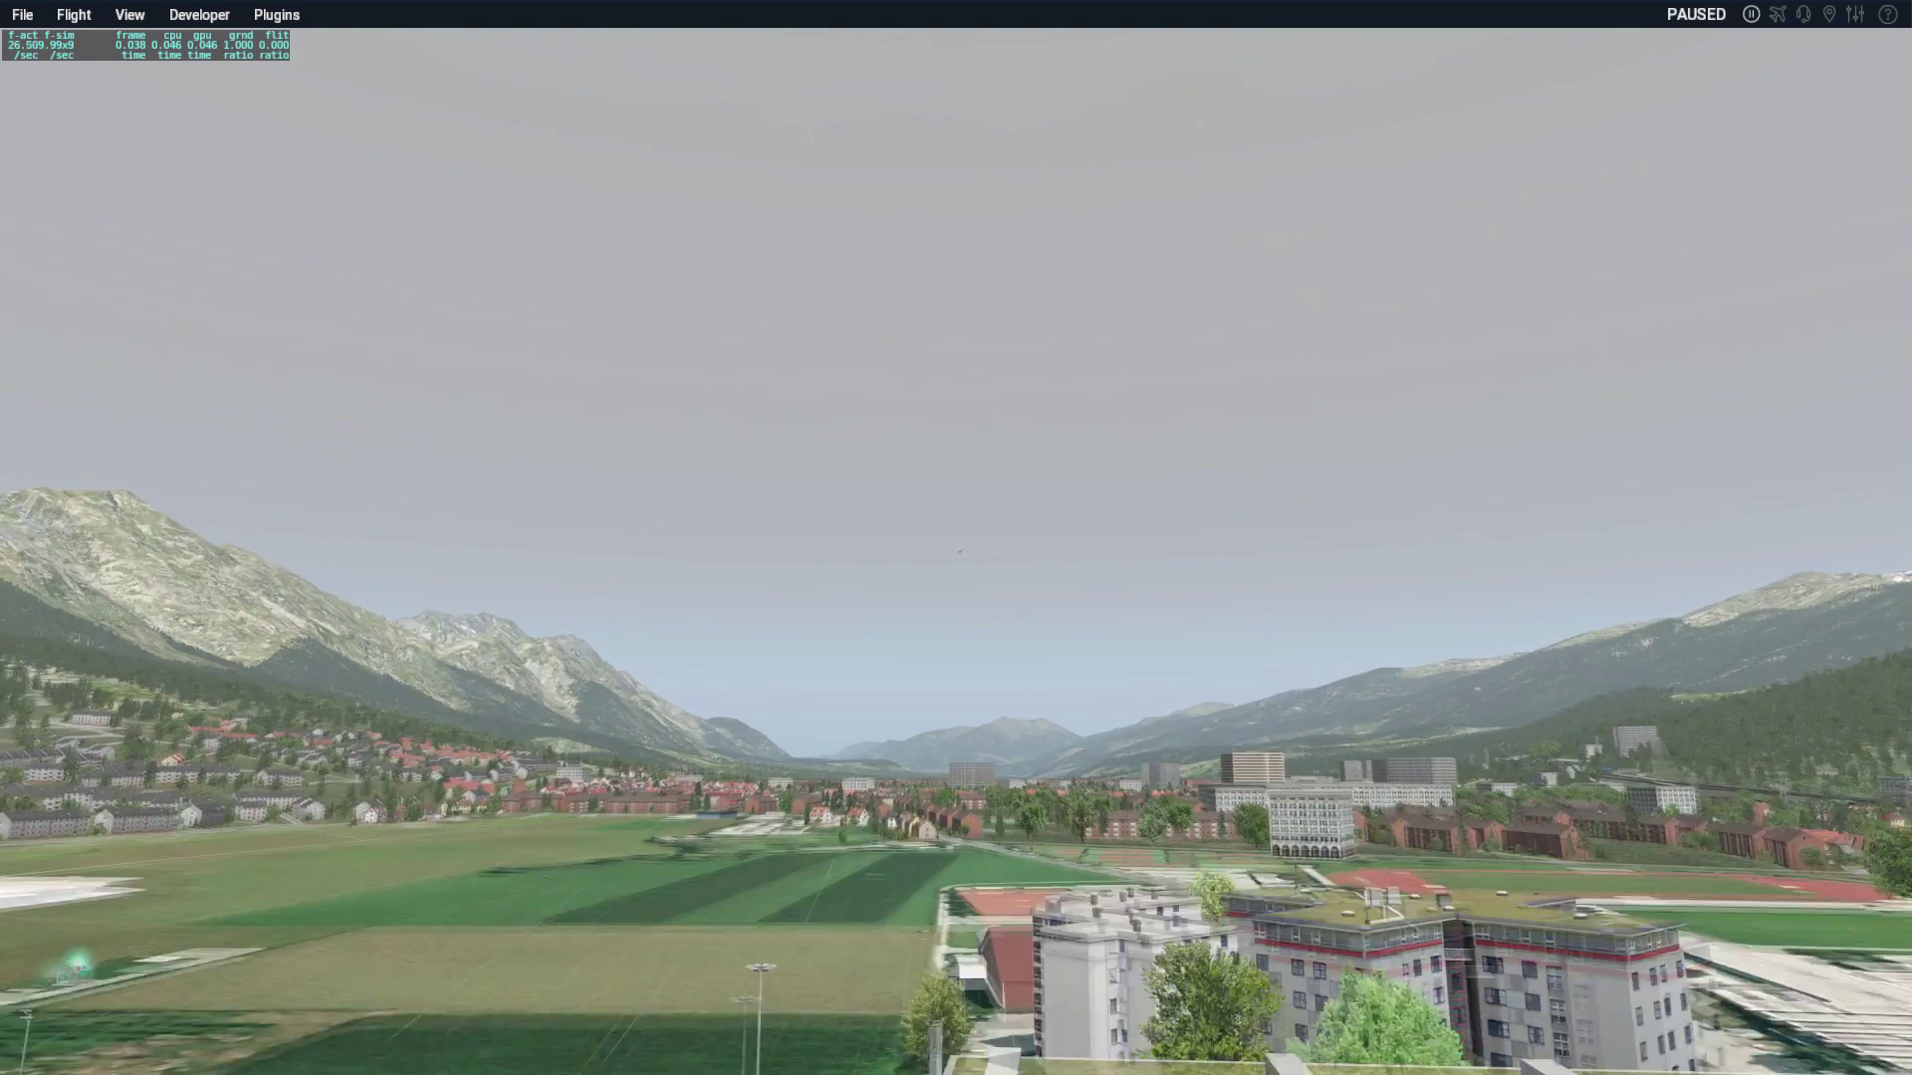
key(shift+8)
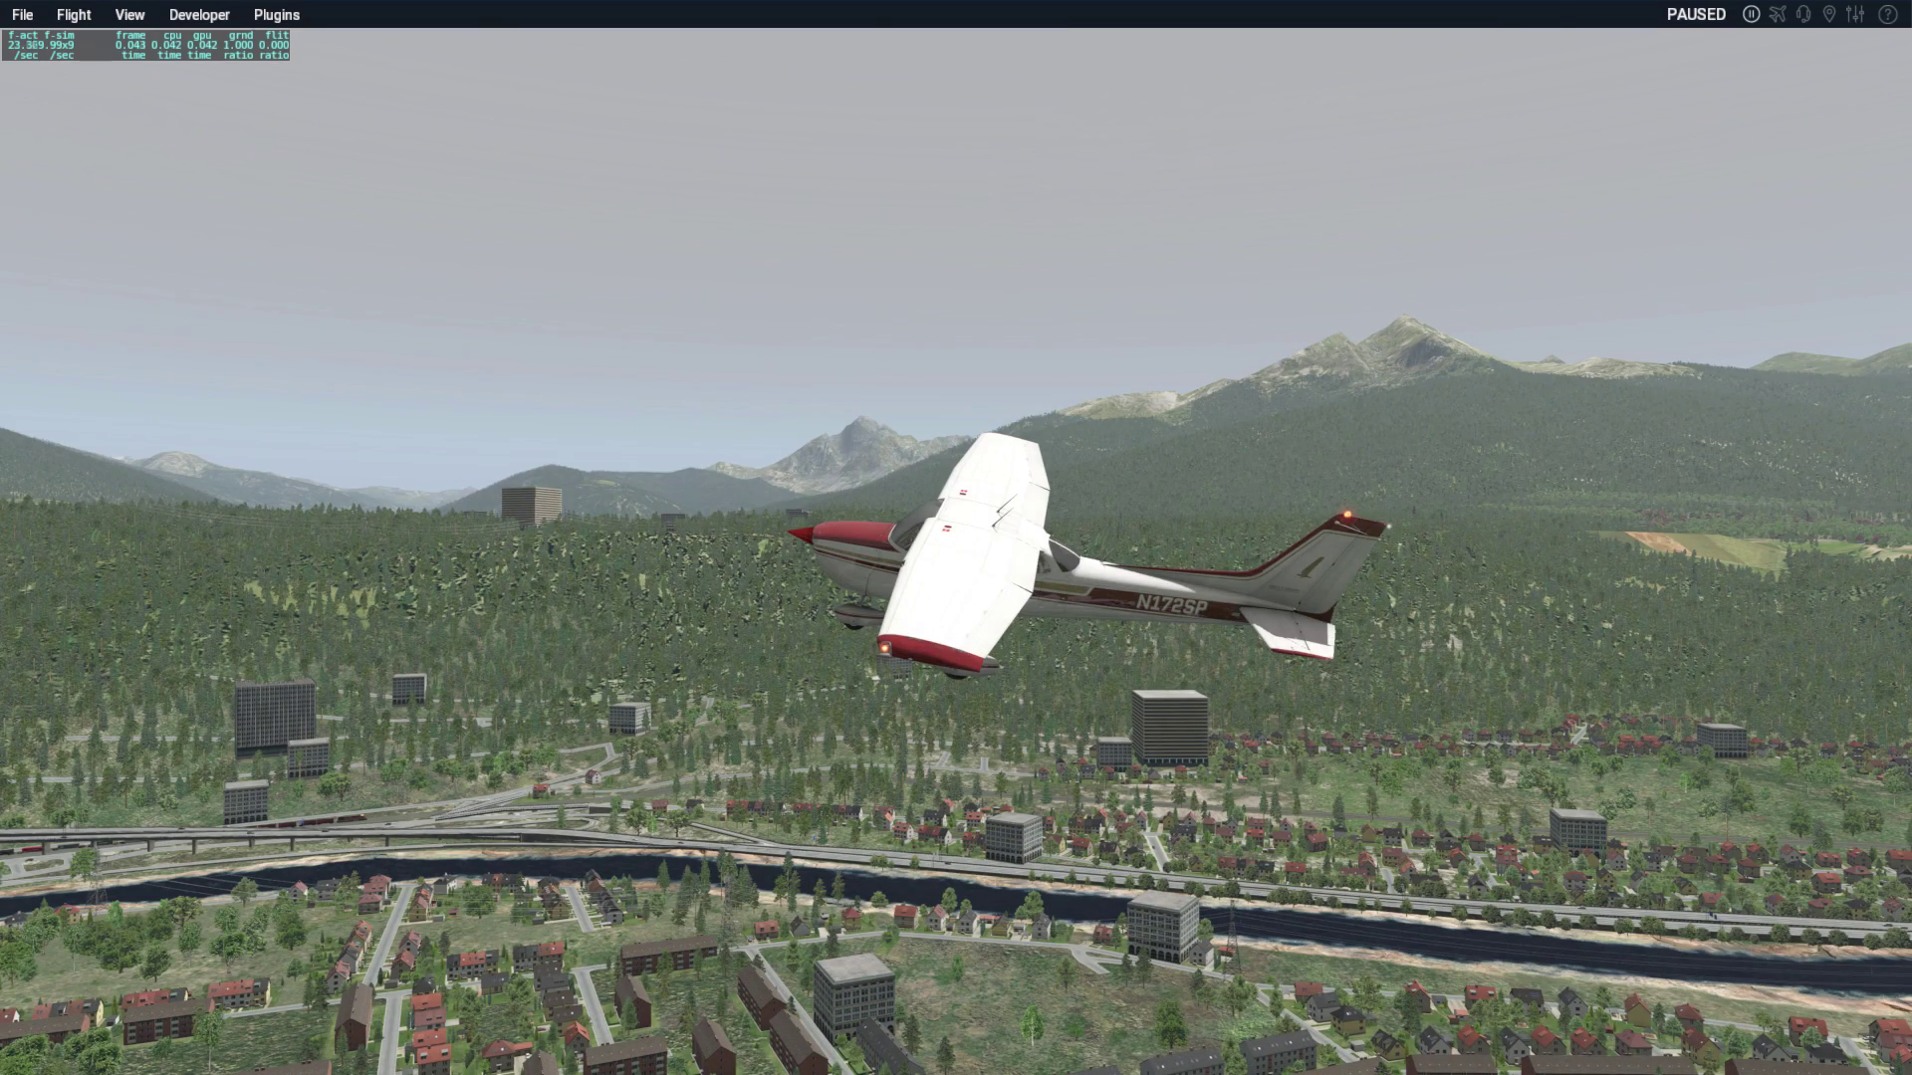
- Examine the airport, sports fields, houses and city around the paused aircraft from all sides at Maximum settings
drag(851, 438, 1179, 356)
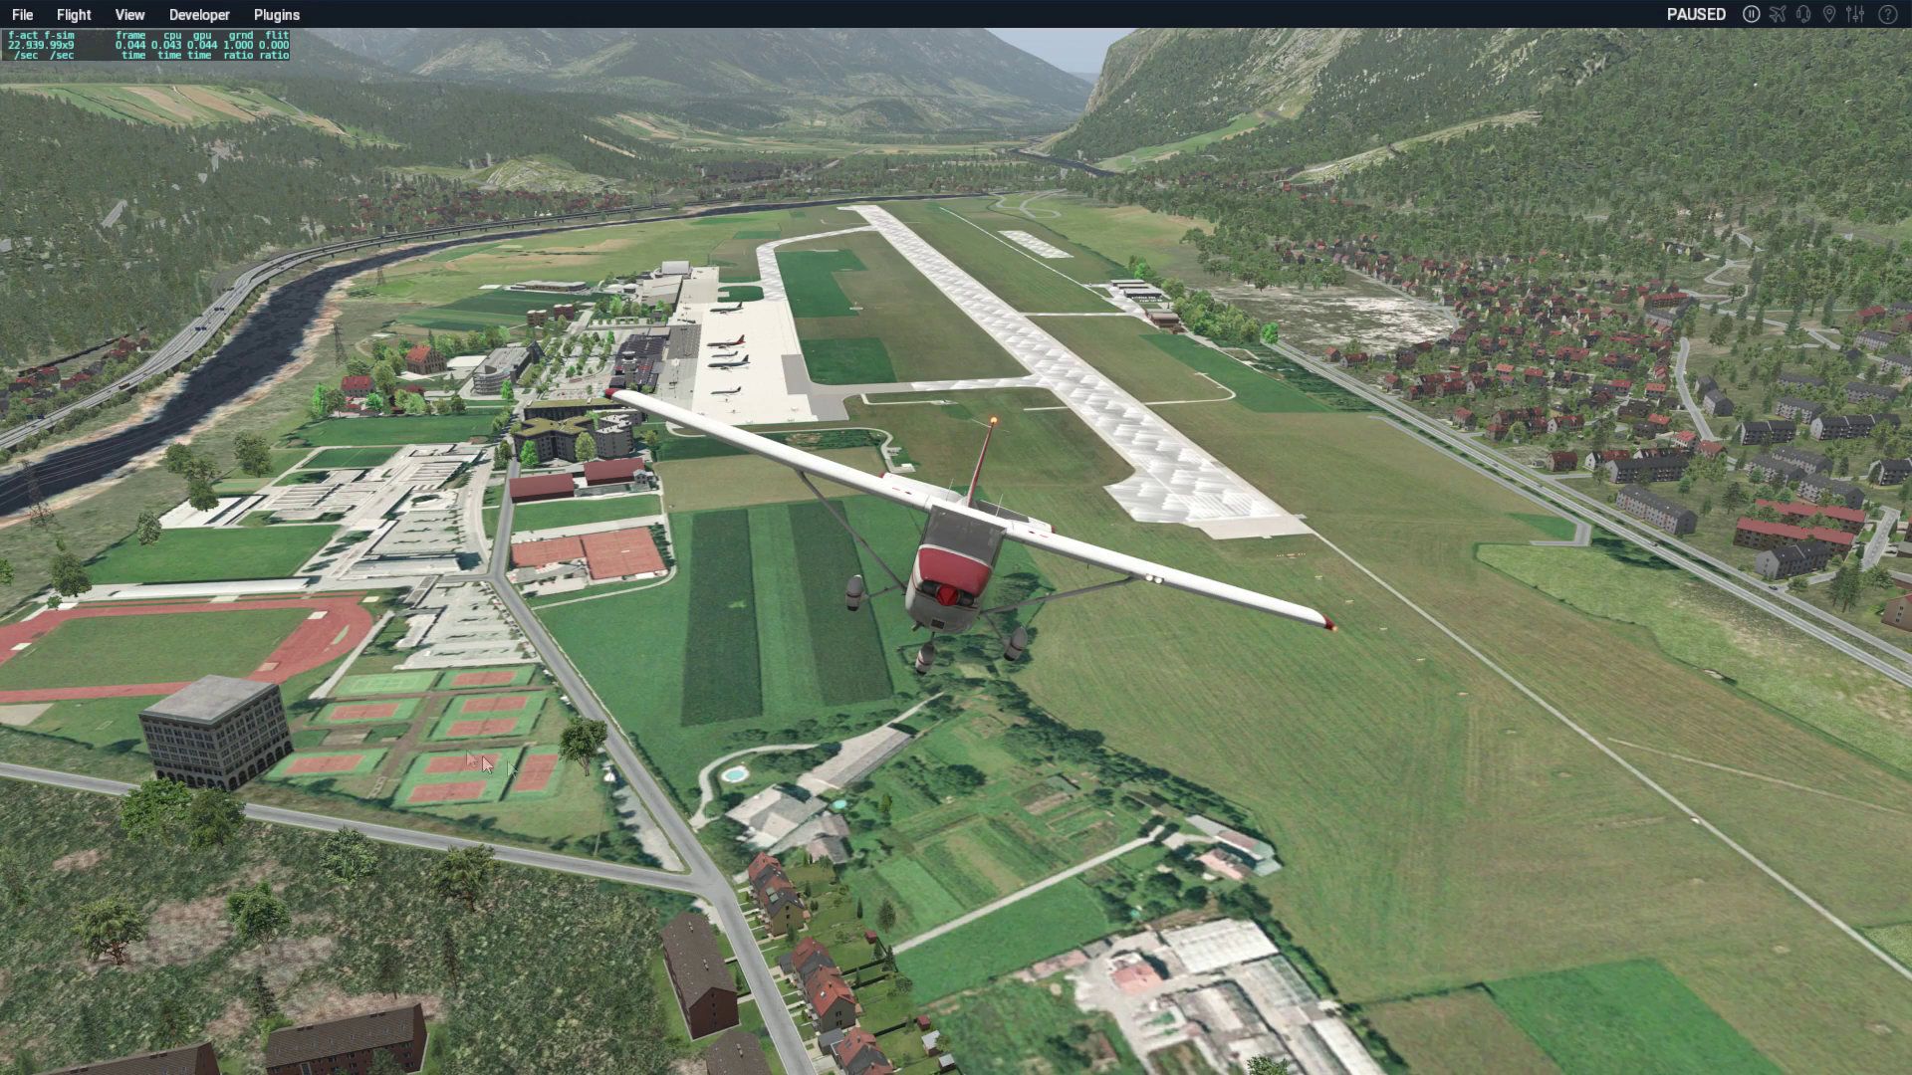
drag(721, 759, 717, 697)
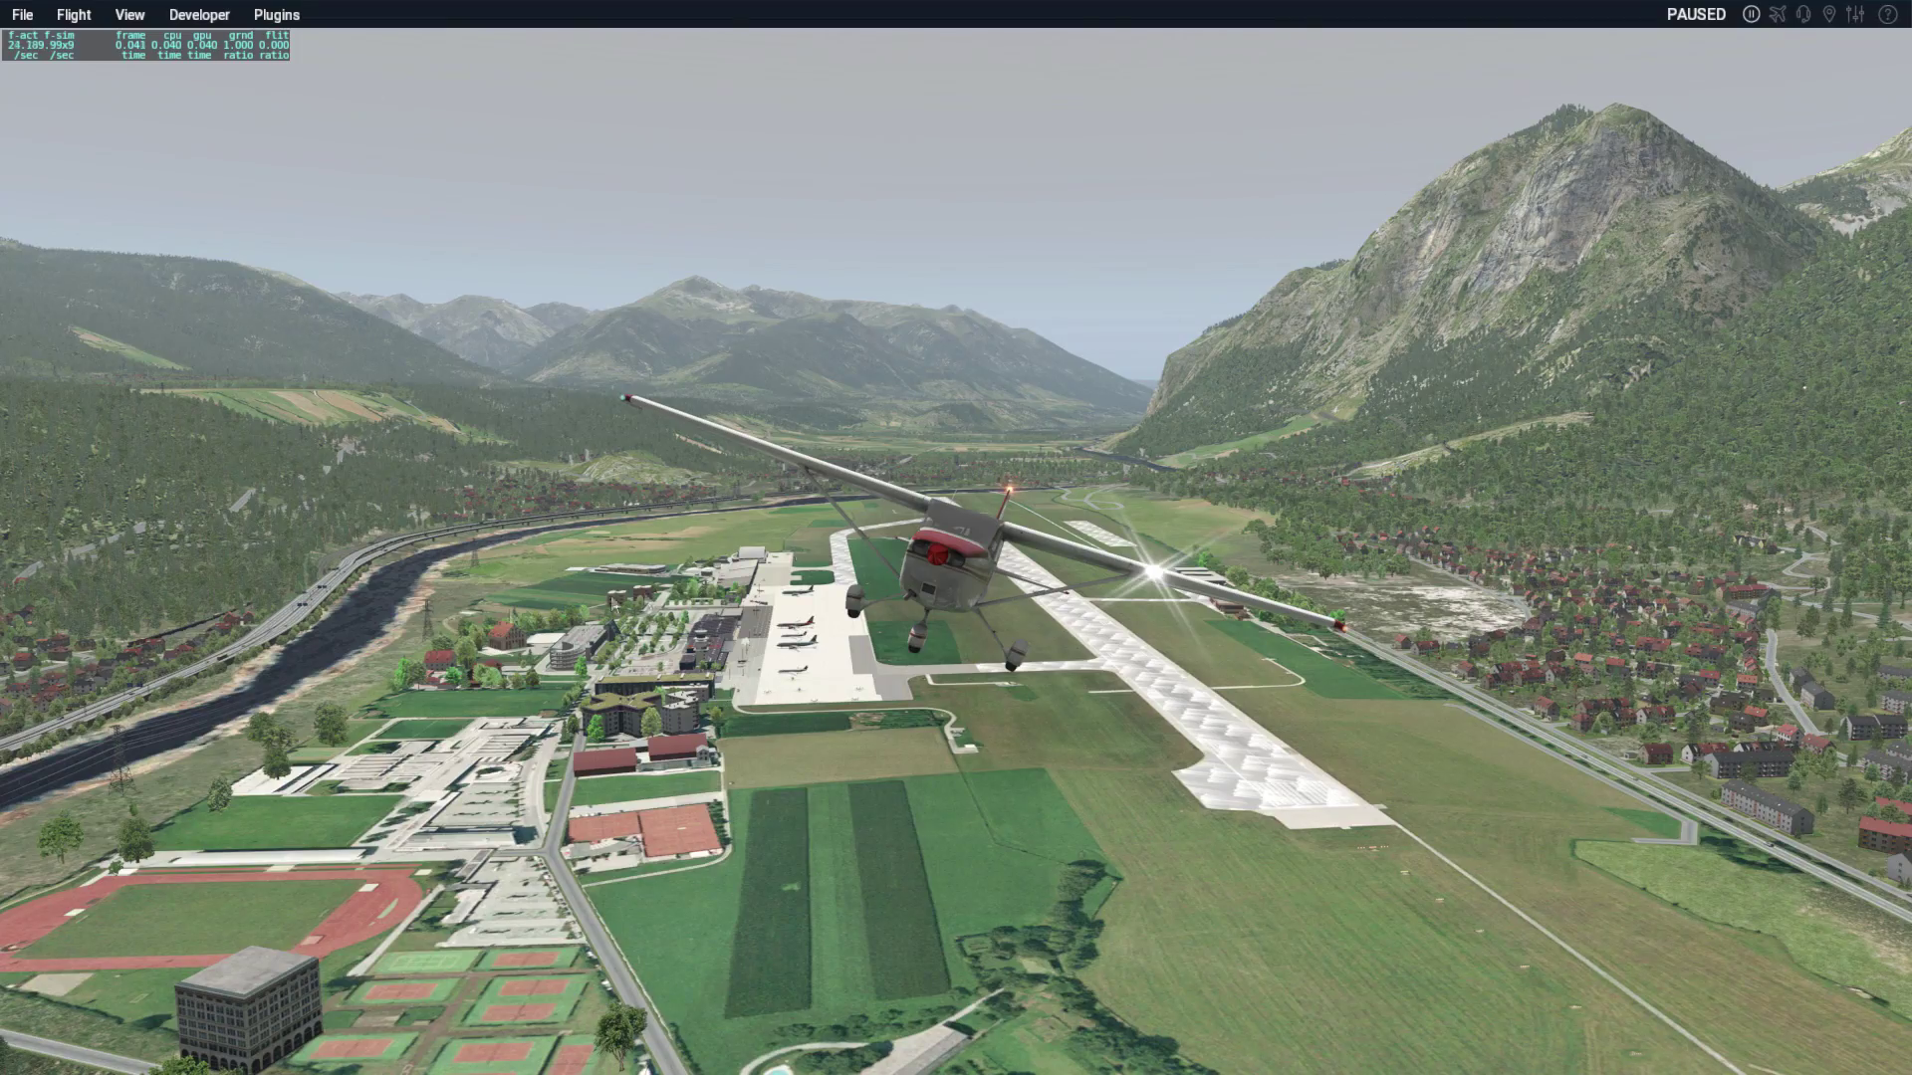
drag(1195, 557, 1251, 564)
drag(1100, 773, 432, 850)
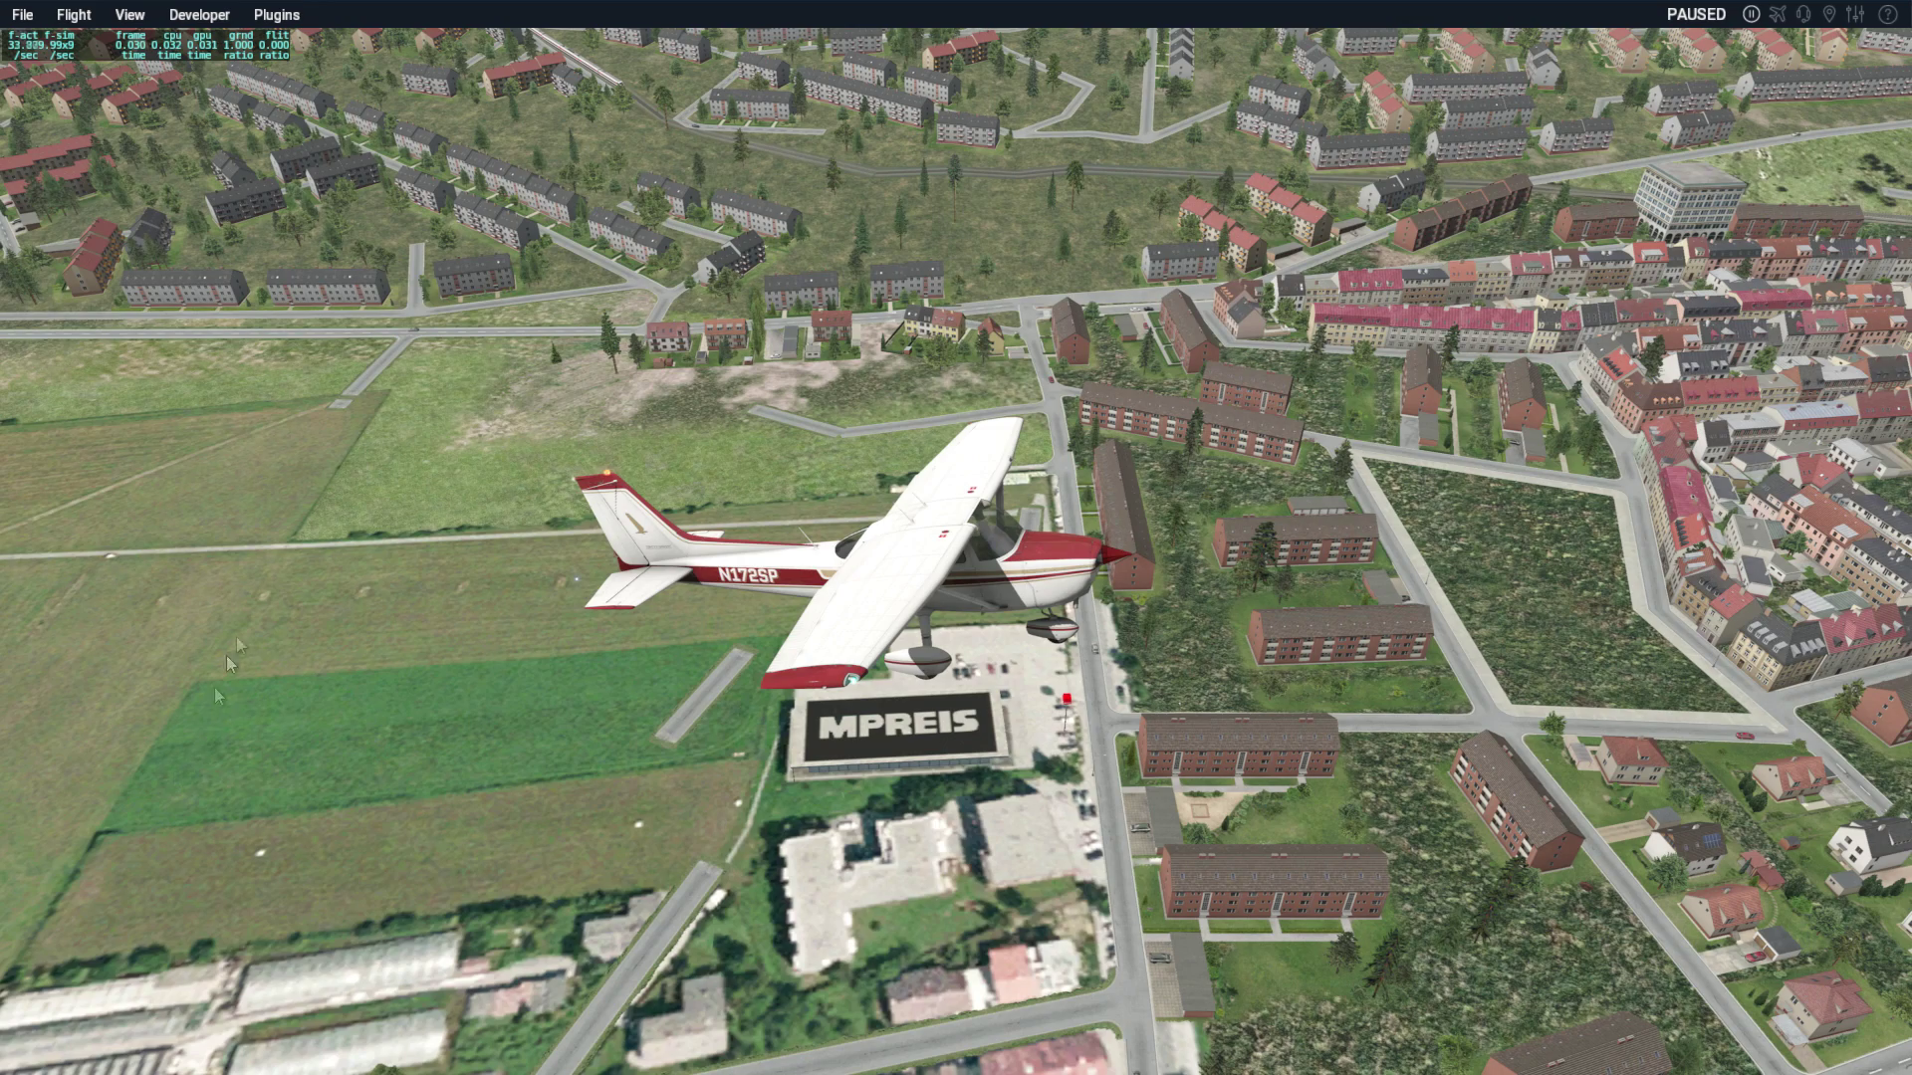
drag(634, 428, 397, 576)
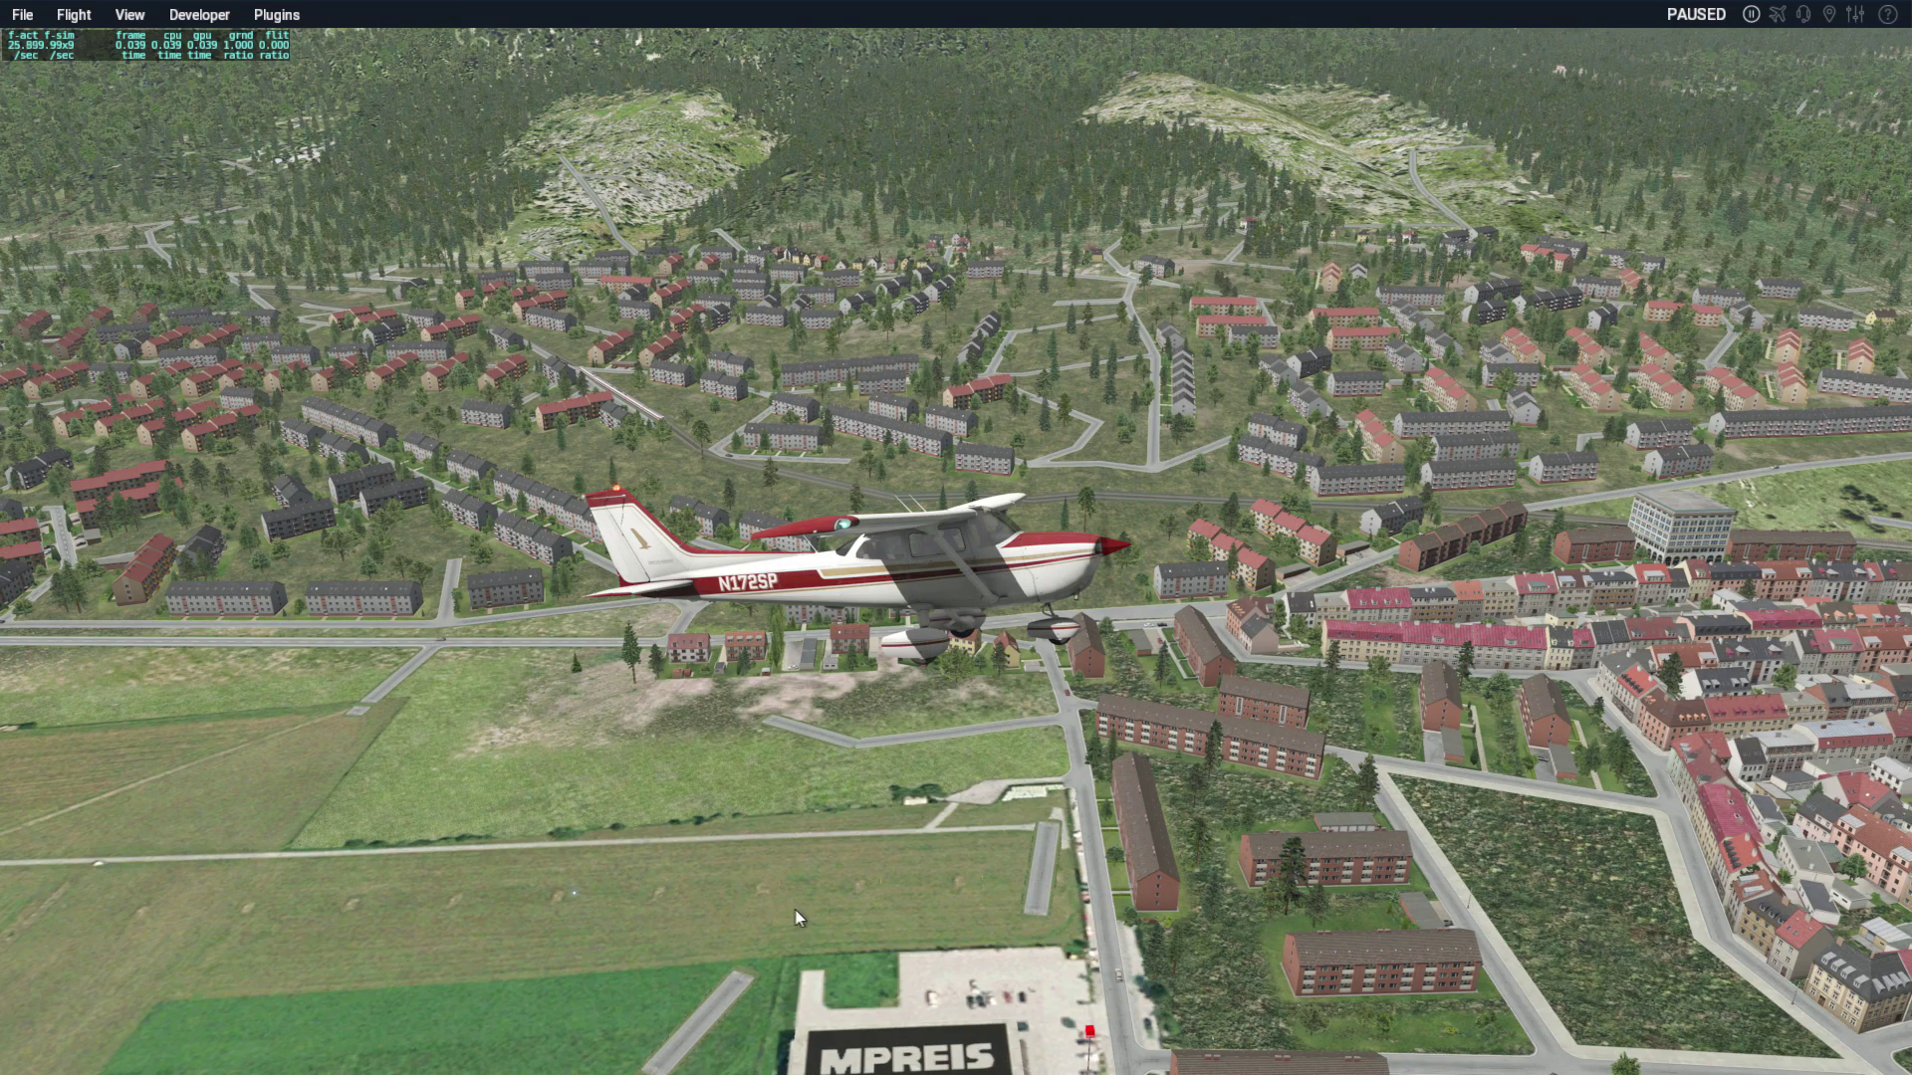
drag(324, 797, 1199, 708)
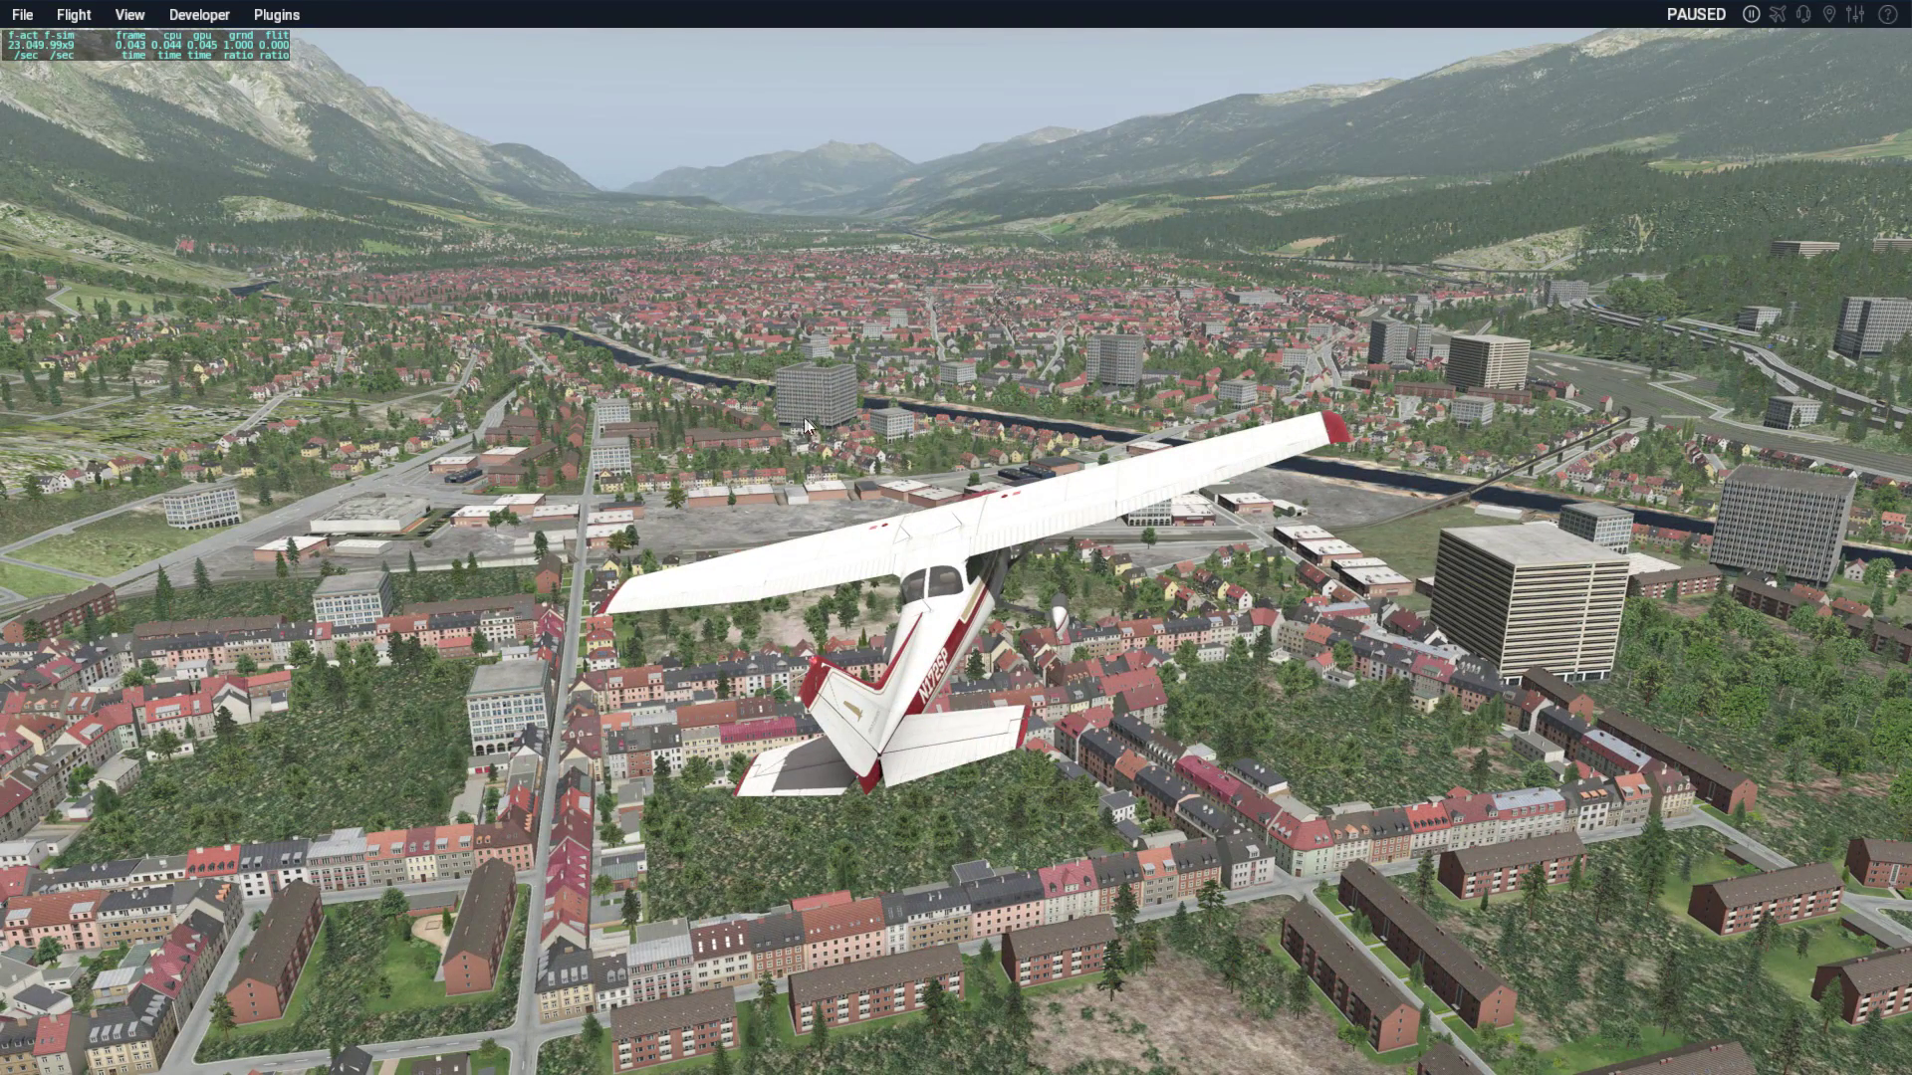
- Toggle drawing shadows on scenery in the graphics settings, leave it off and return to the paused flight
click(81, 18)
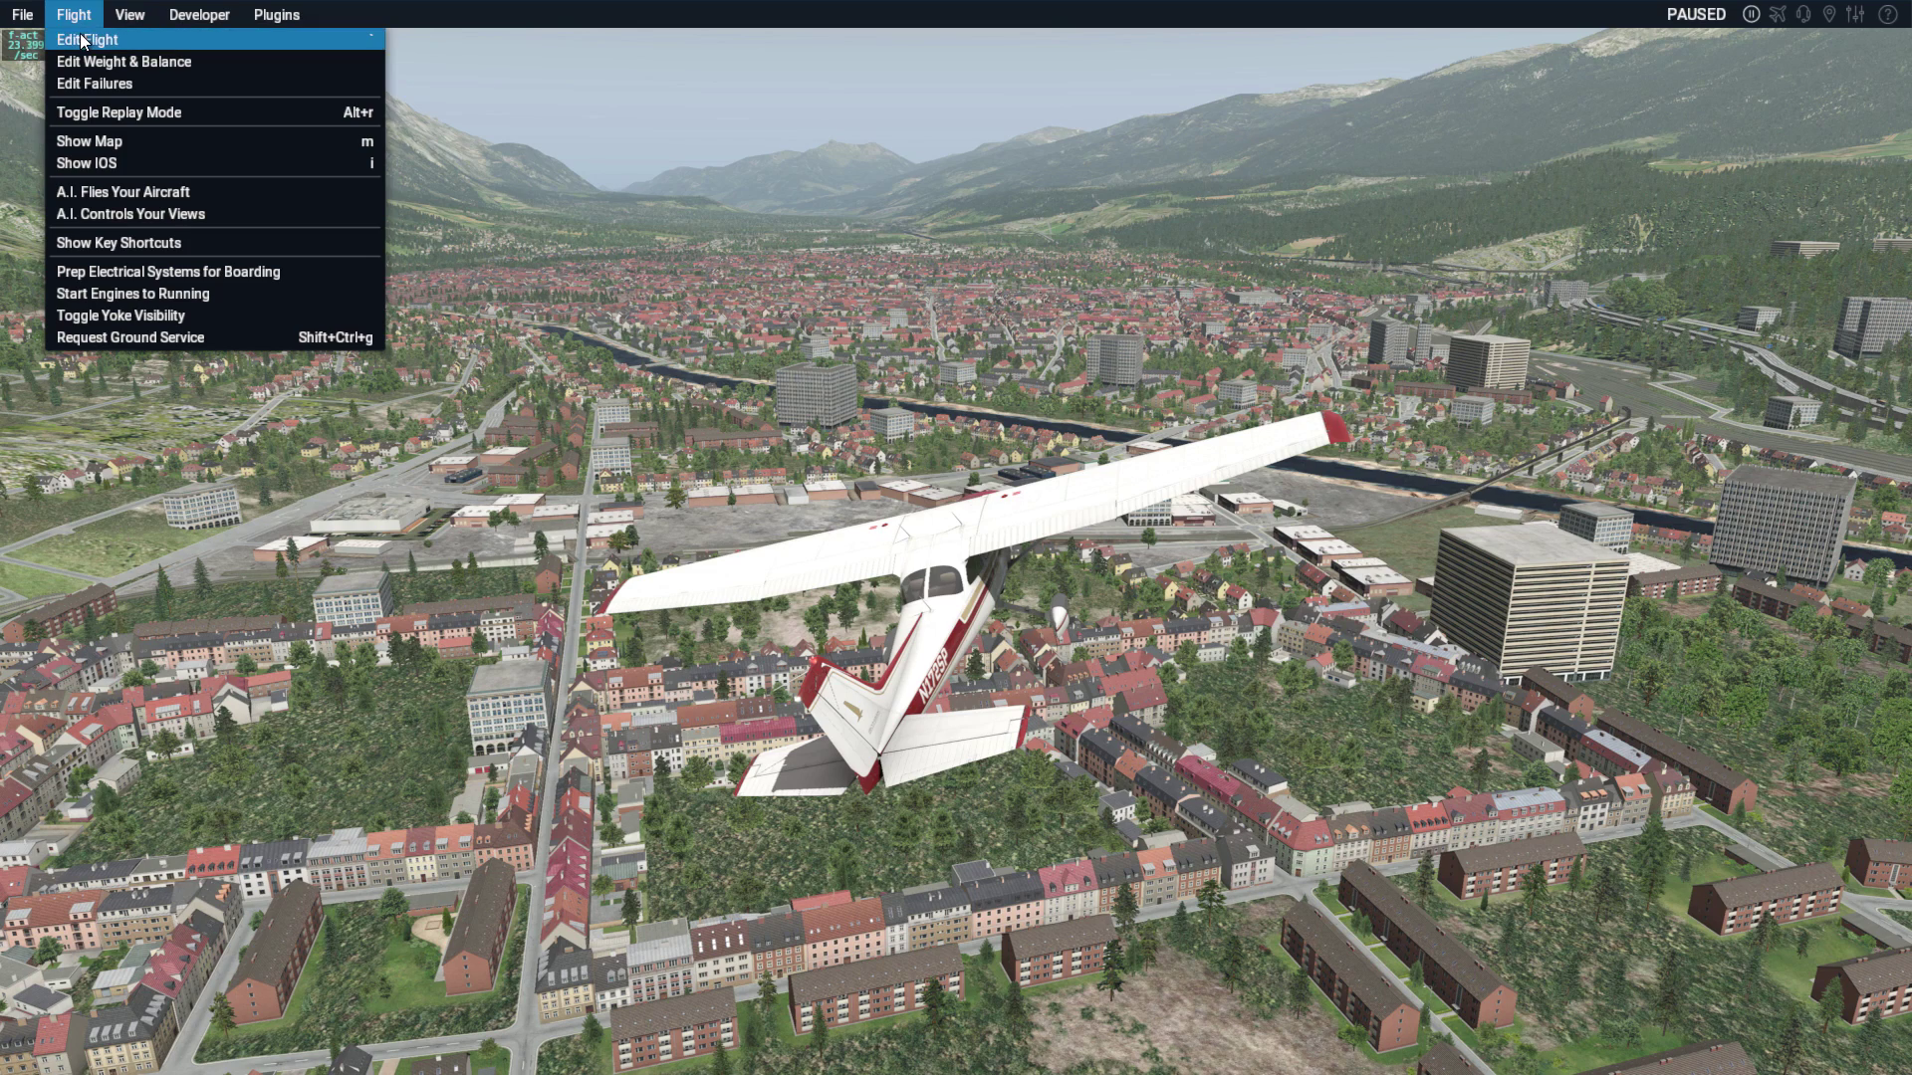
click(84, 40)
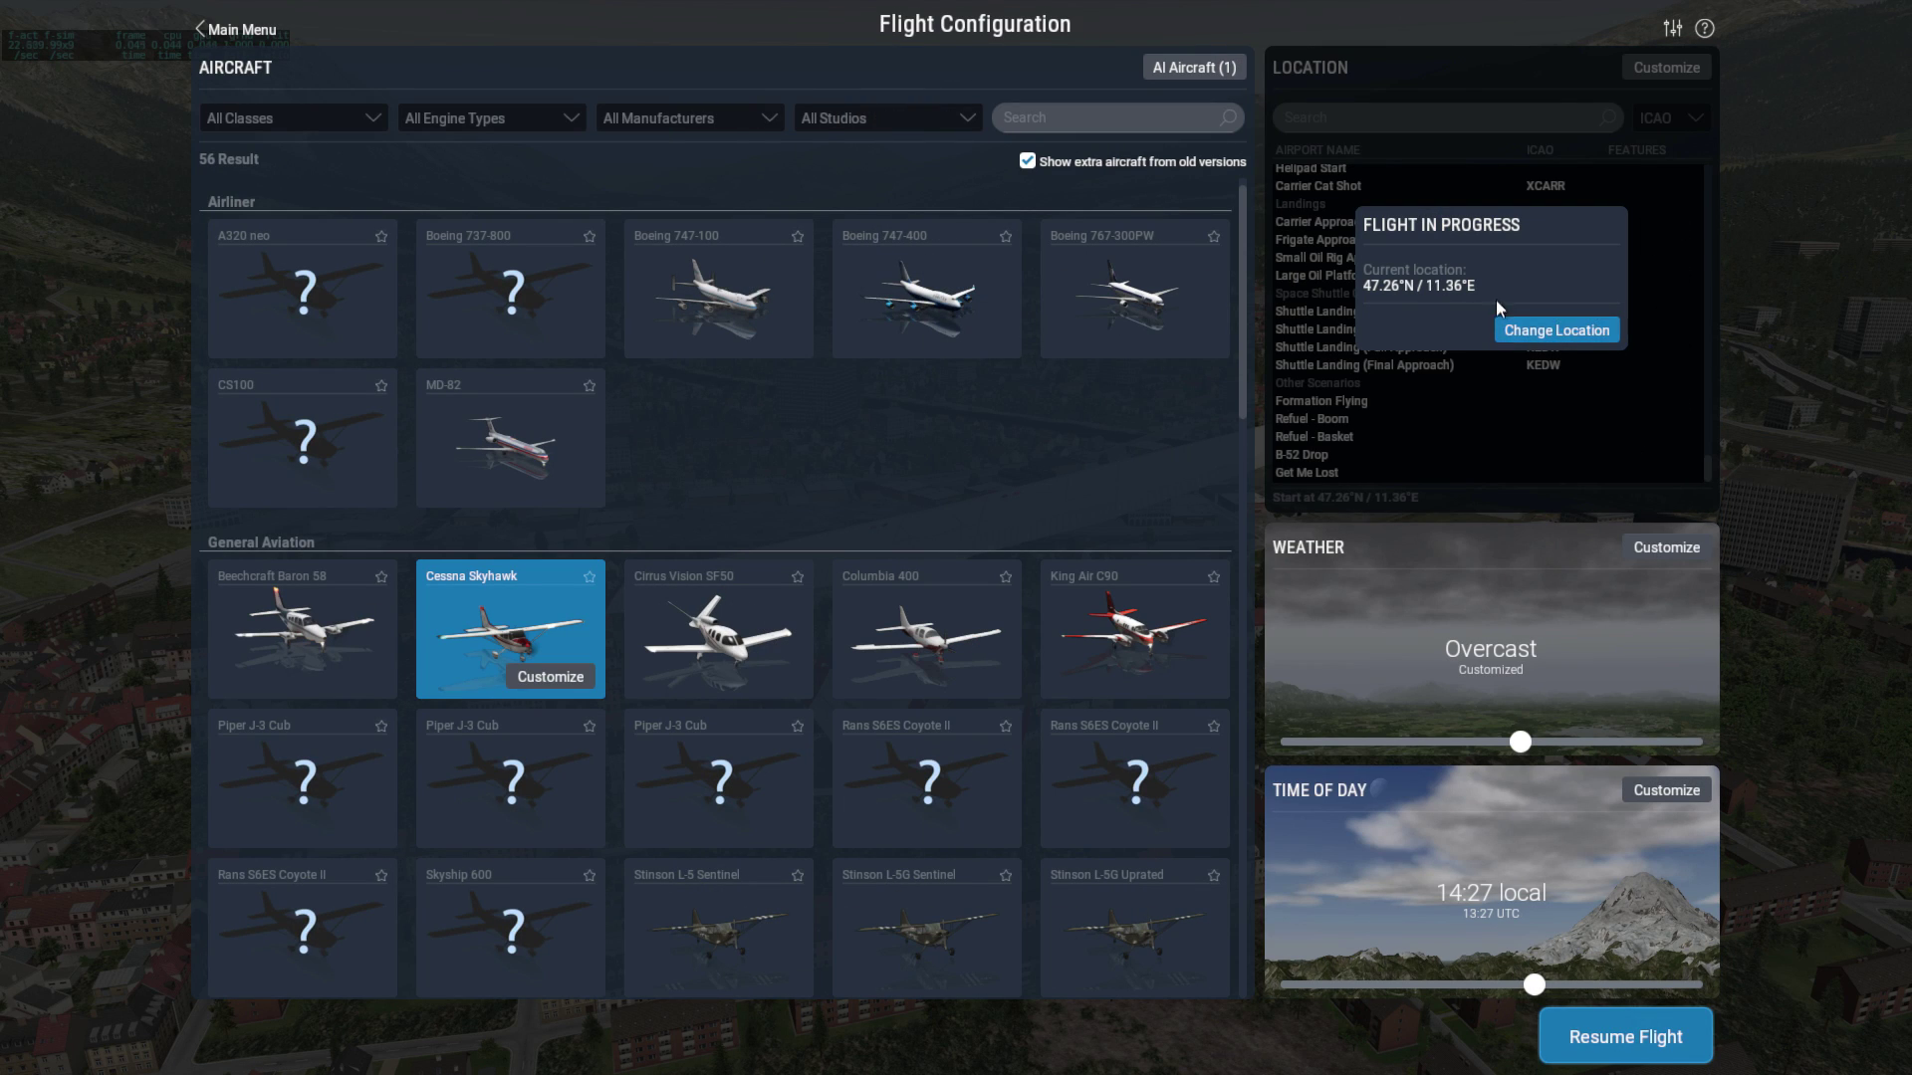
click(1673, 28)
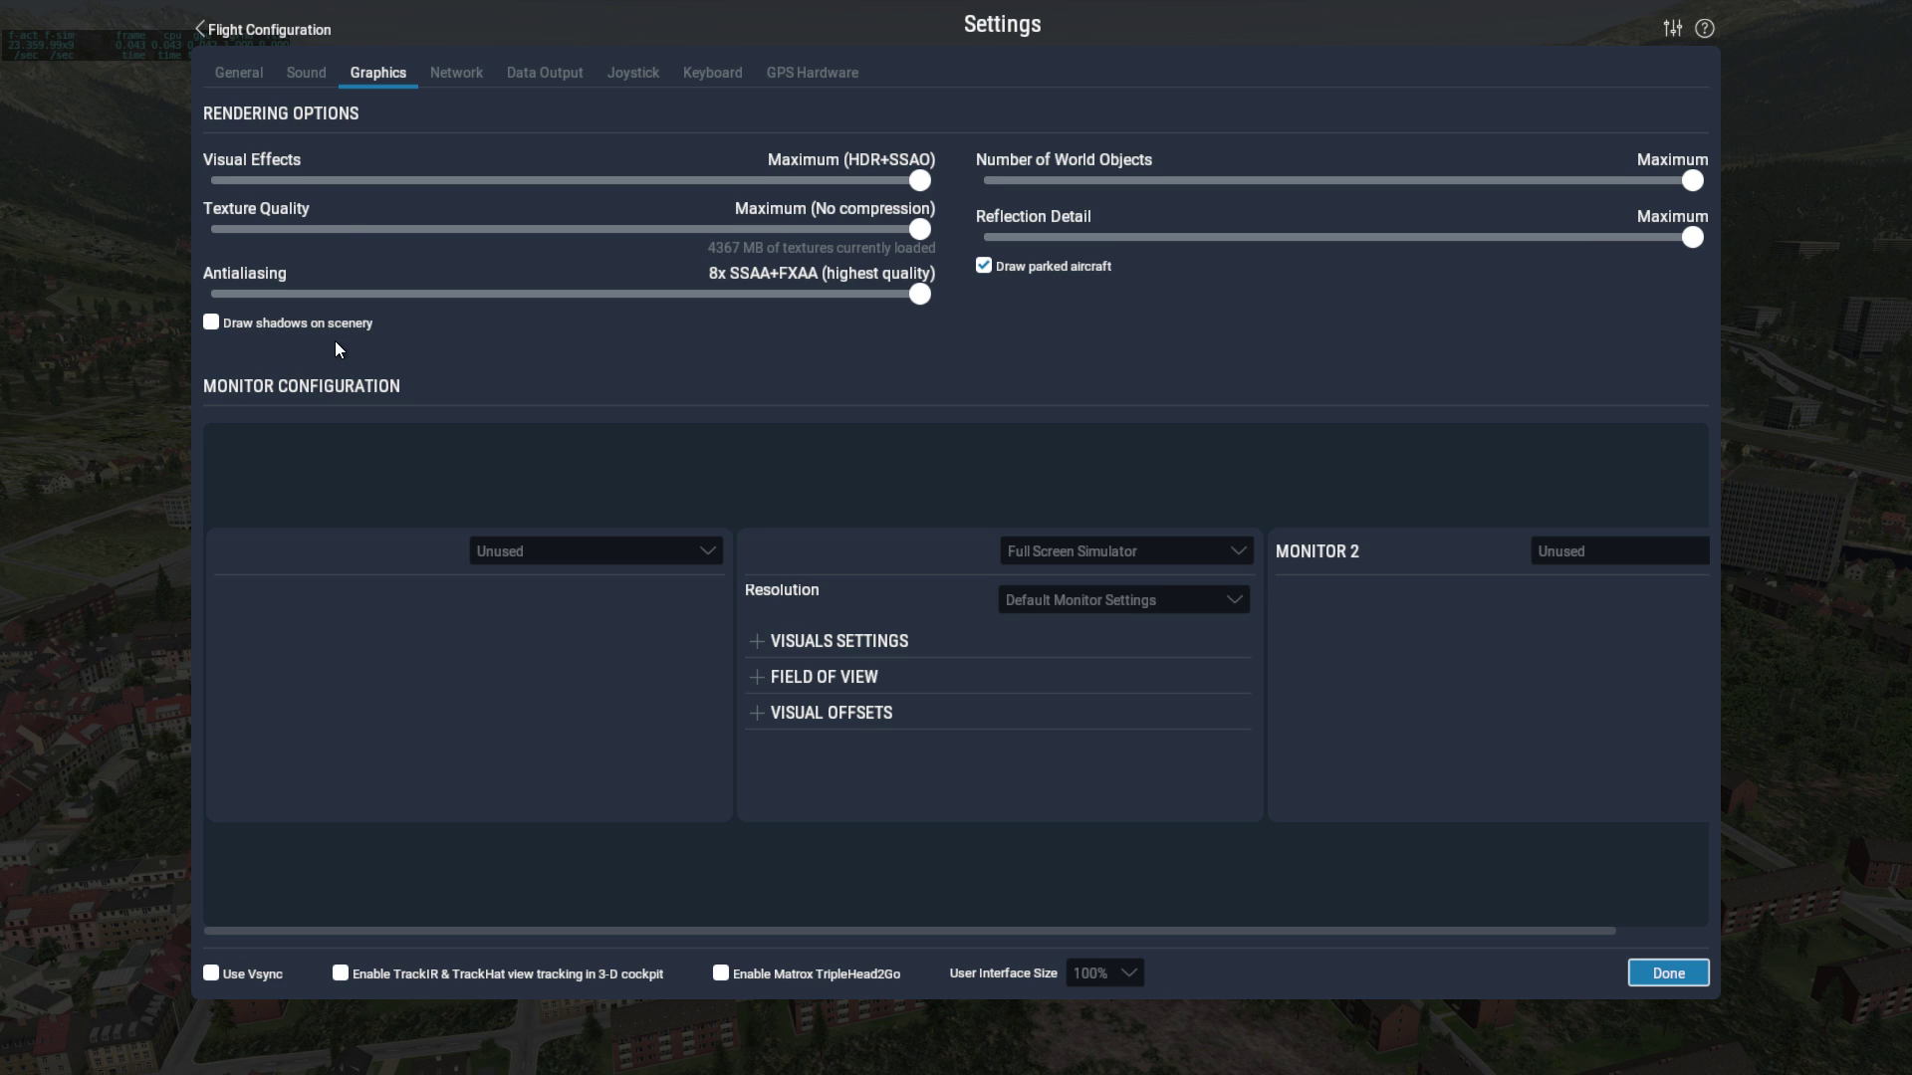
click(211, 324)
click(212, 325)
click(212, 325)
click(212, 324)
click(1693, 984)
click(1645, 1034)
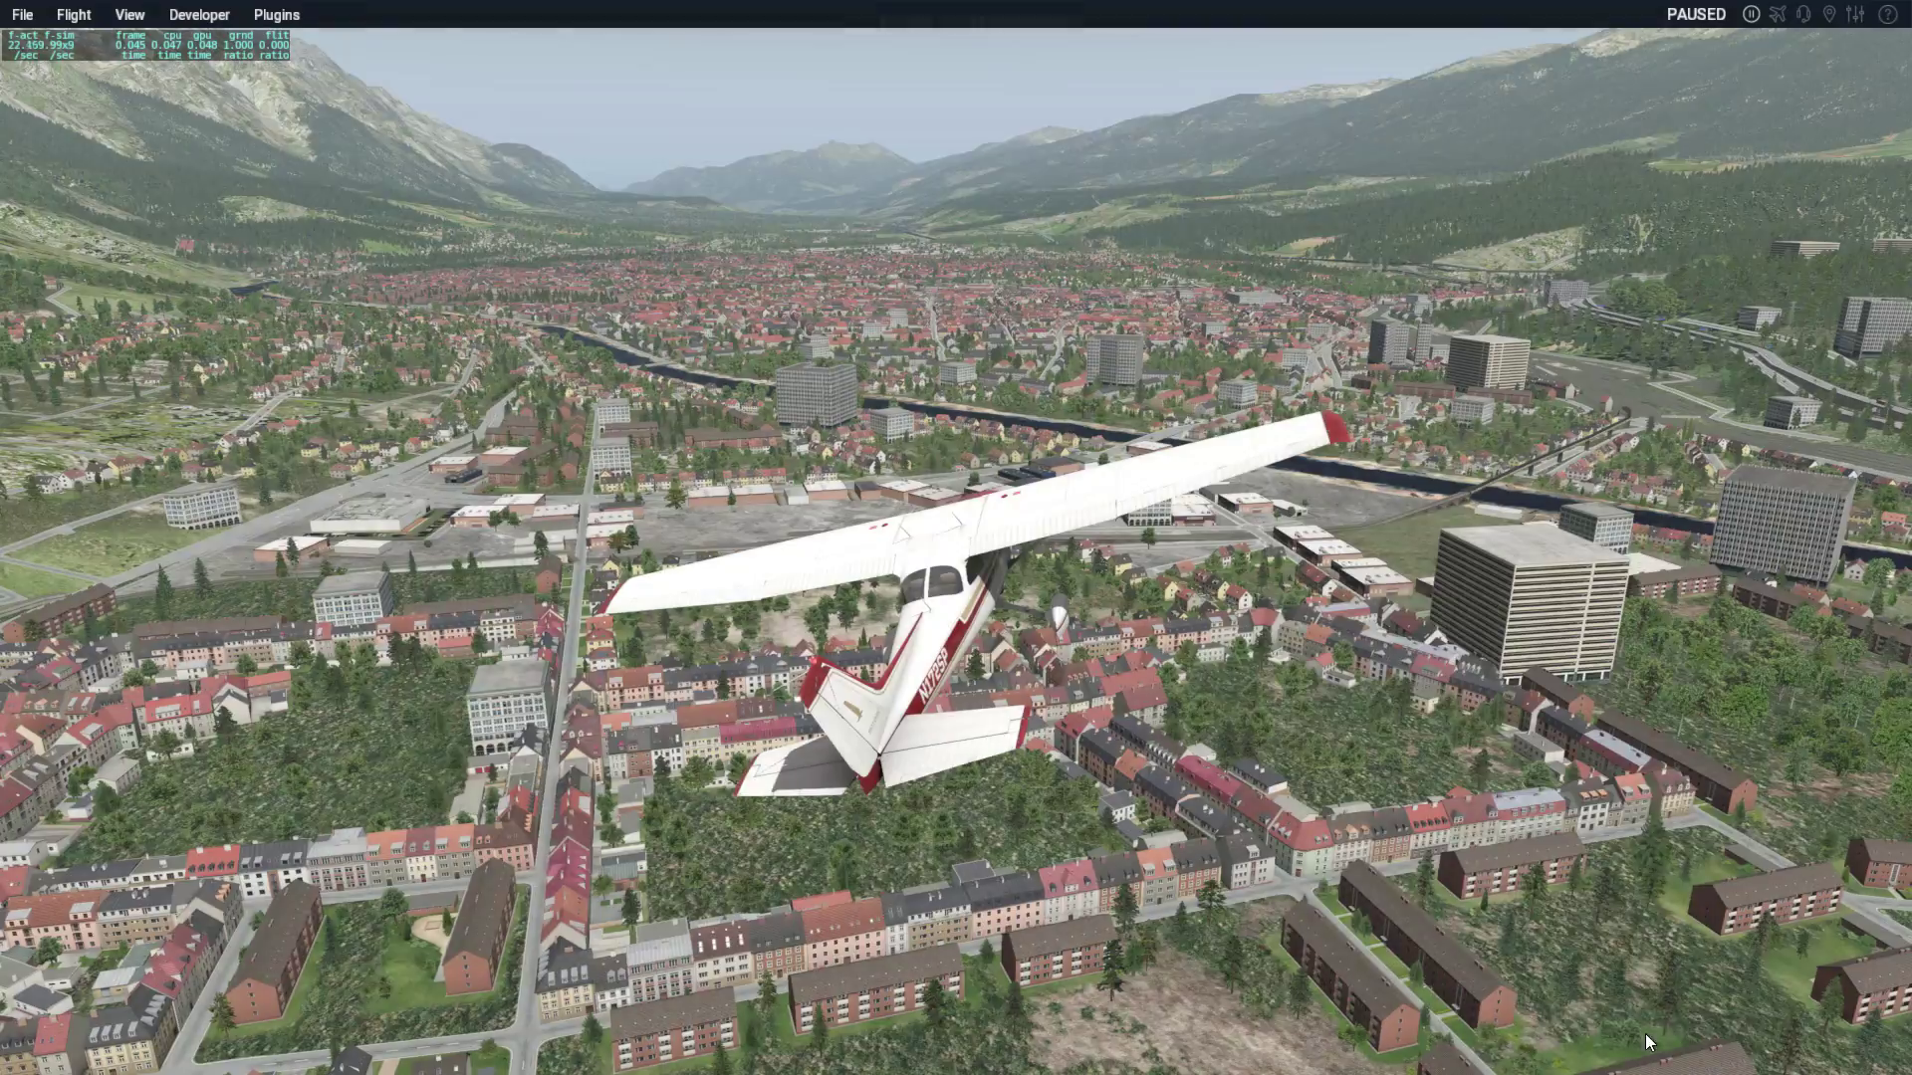
- Examine the city, valley and mountains around the paused aircraft without shadows on scenery
drag(1141, 911, 1245, 887)
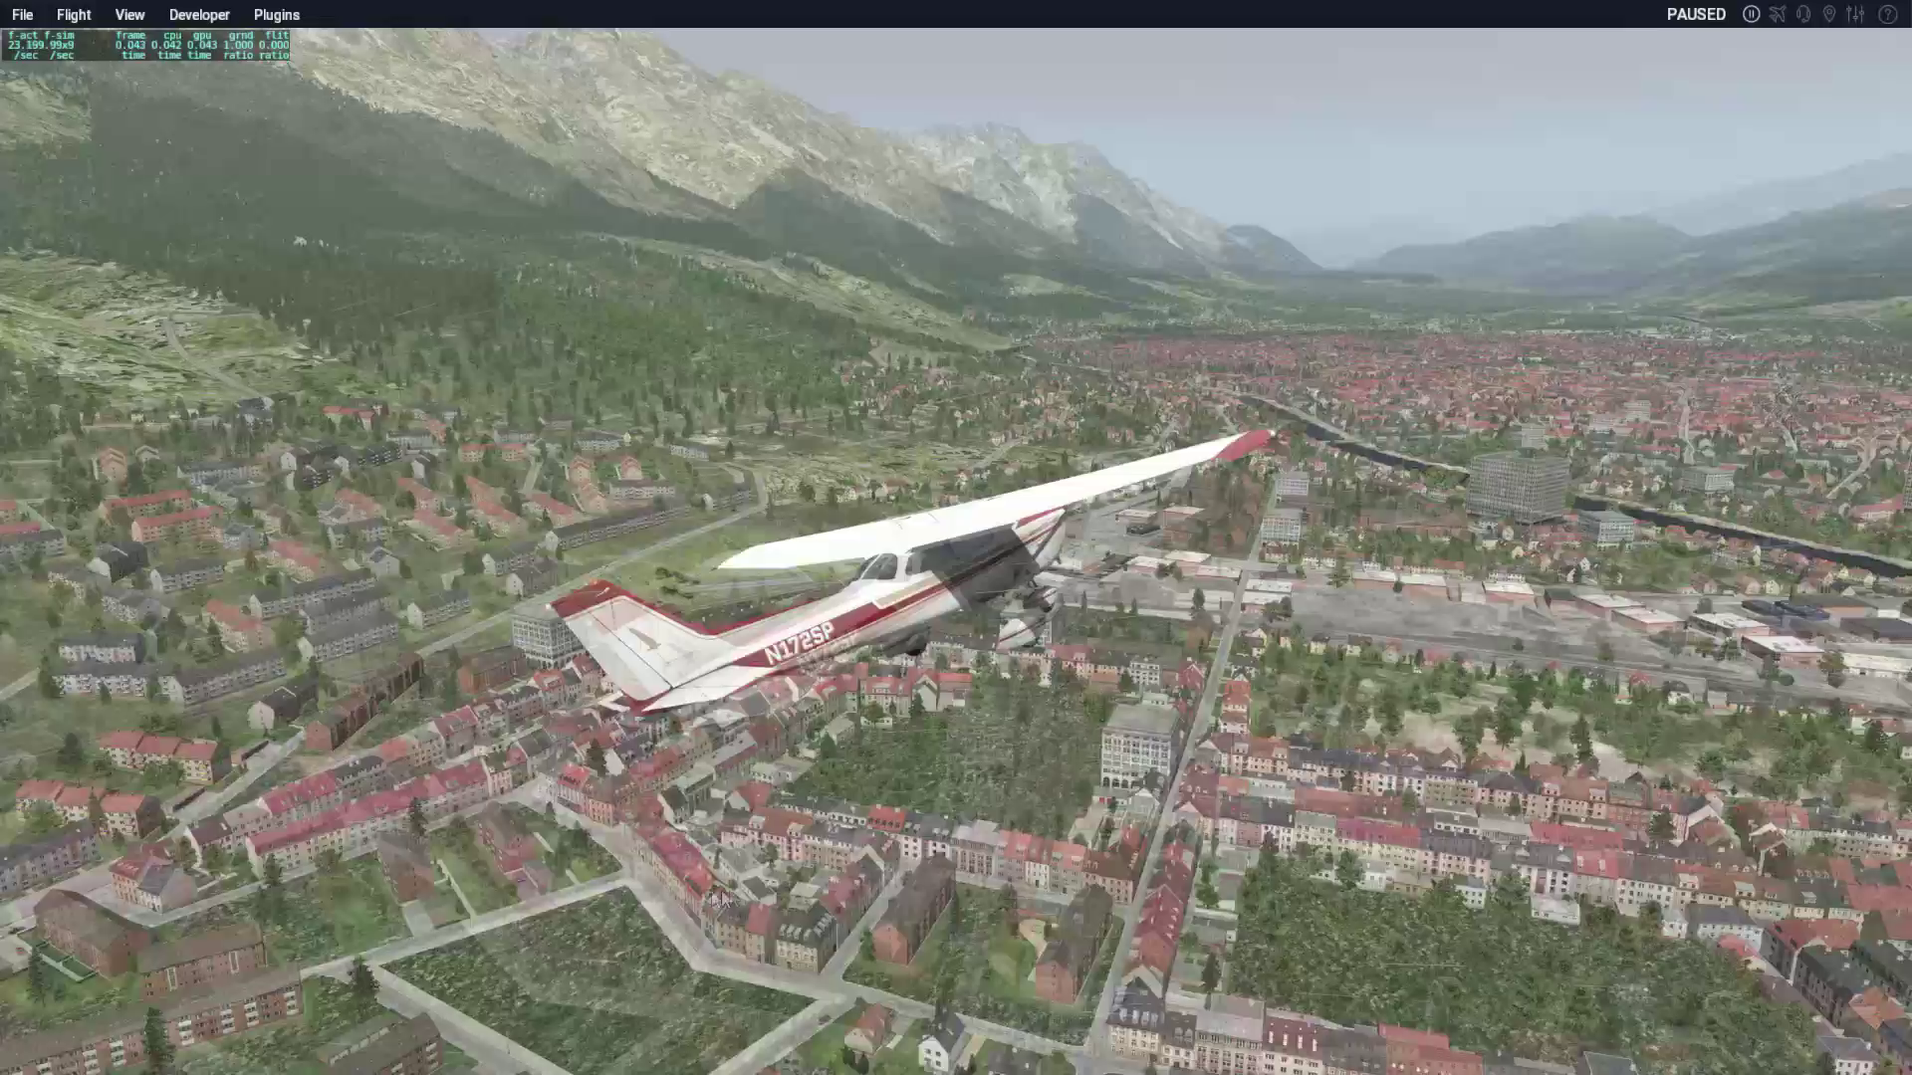
drag(717, 901, 401, 727)
drag(526, 730, 1351, 529)
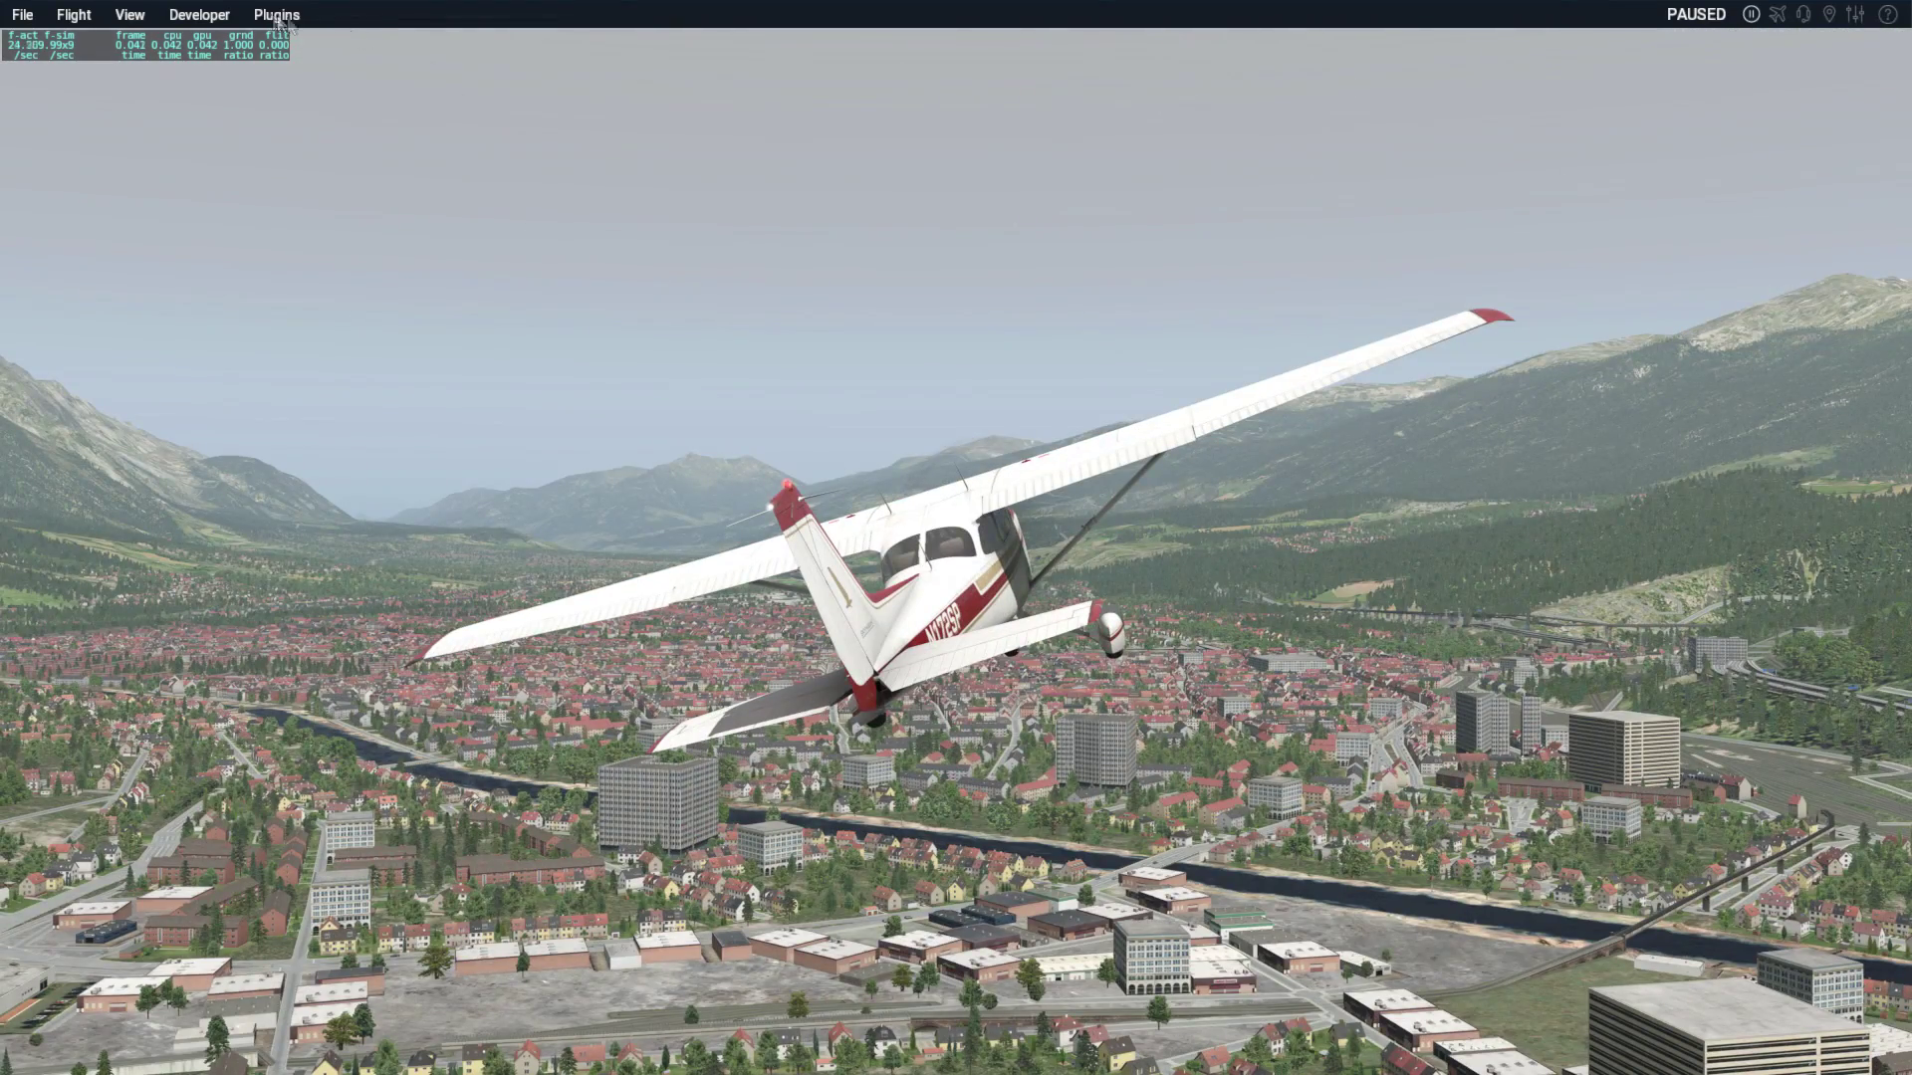
- In the SkyMAXX Pro cloud options, choose crisp puffs, turn on crepuscular rays and set the cirrus layer to High with texture set 1
click(278, 16)
mouse_move(299, 104)
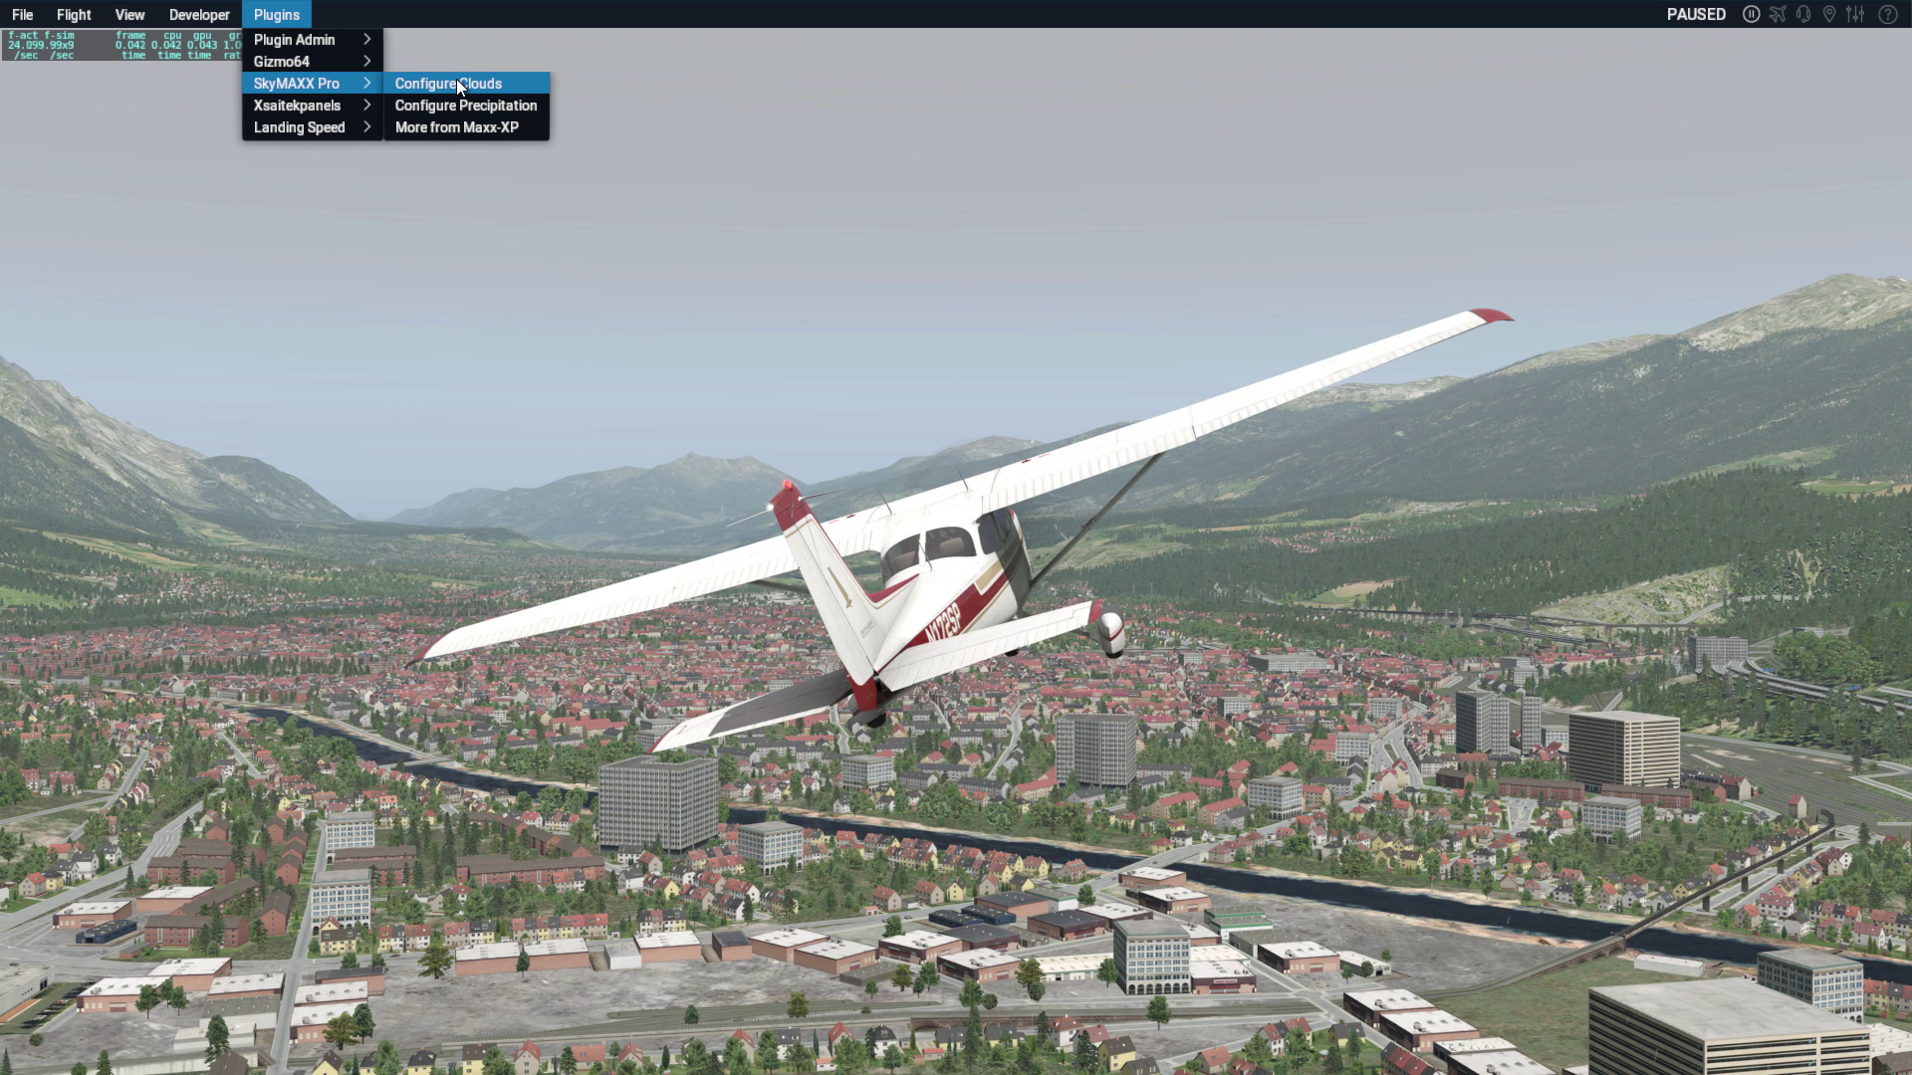
mouse_move(200, 13)
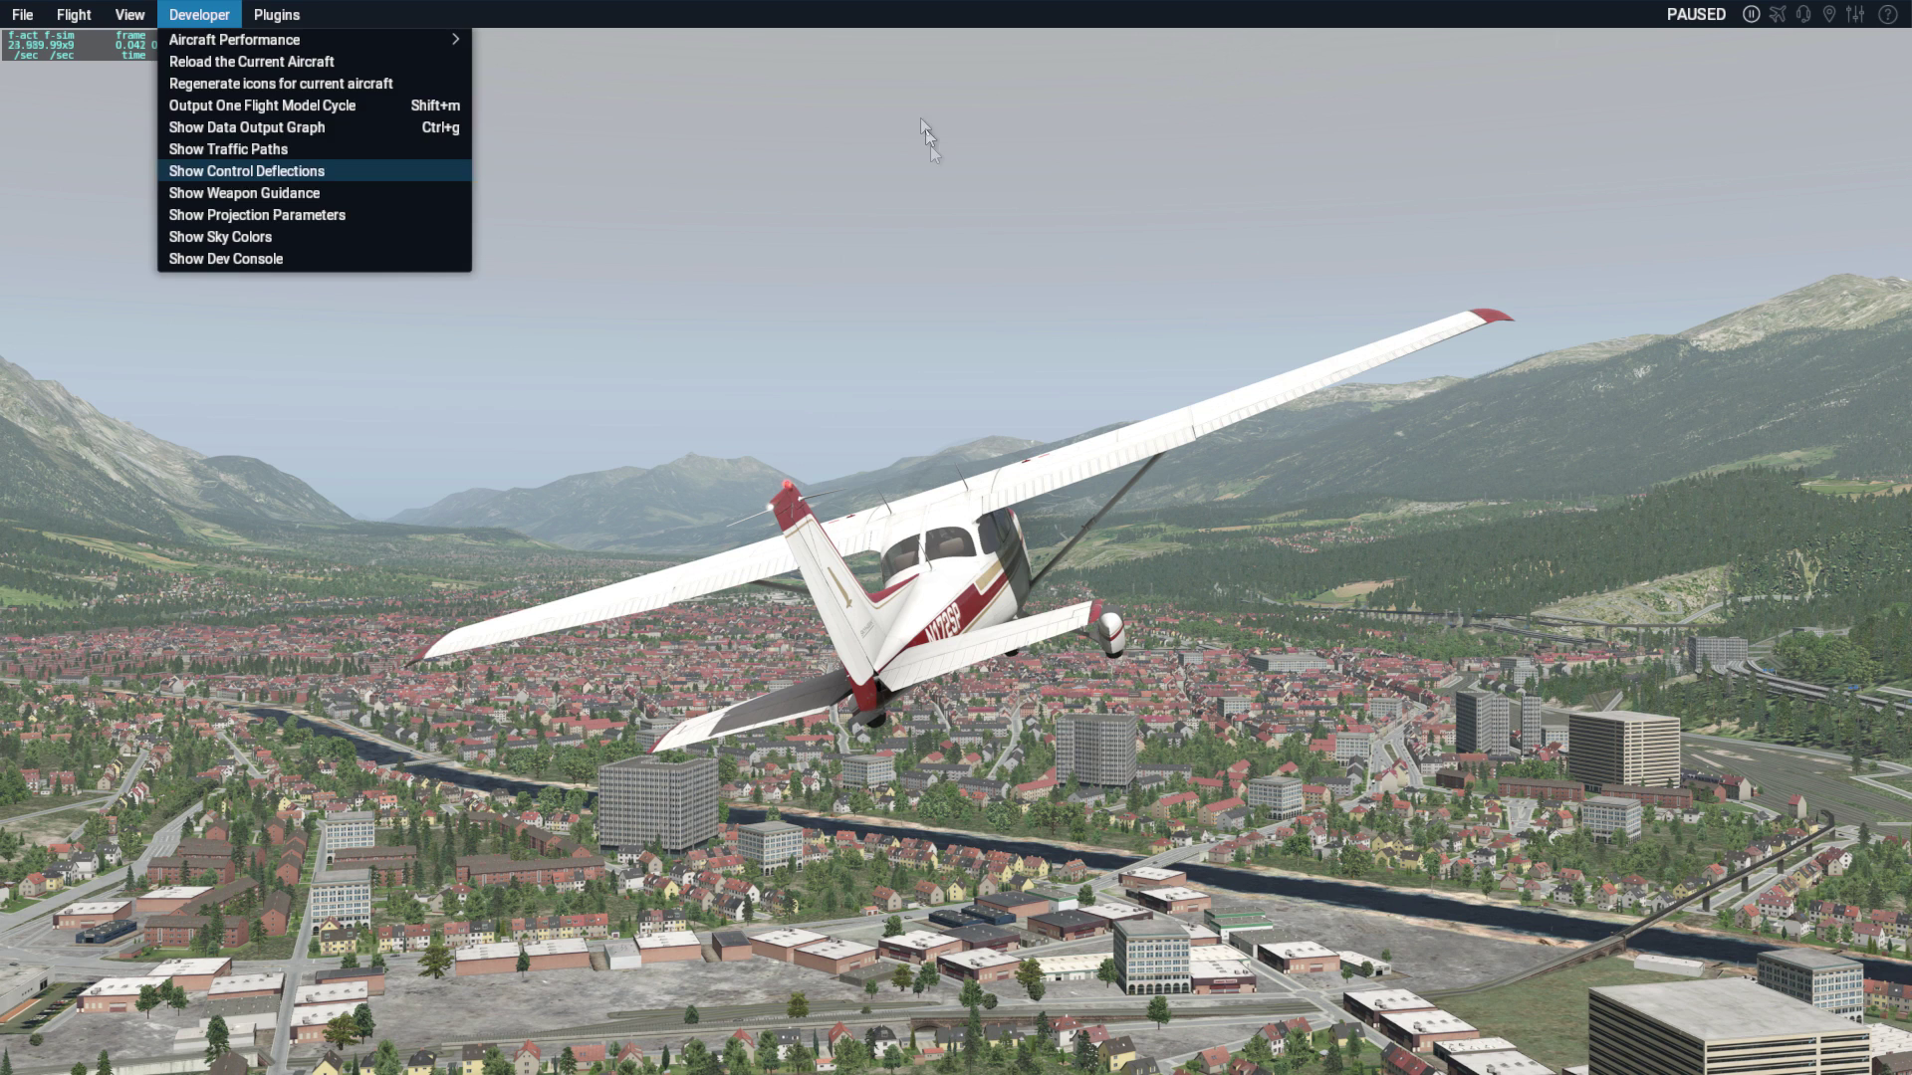
click(337, 96)
click(216, 14)
mouse_move(276, 14)
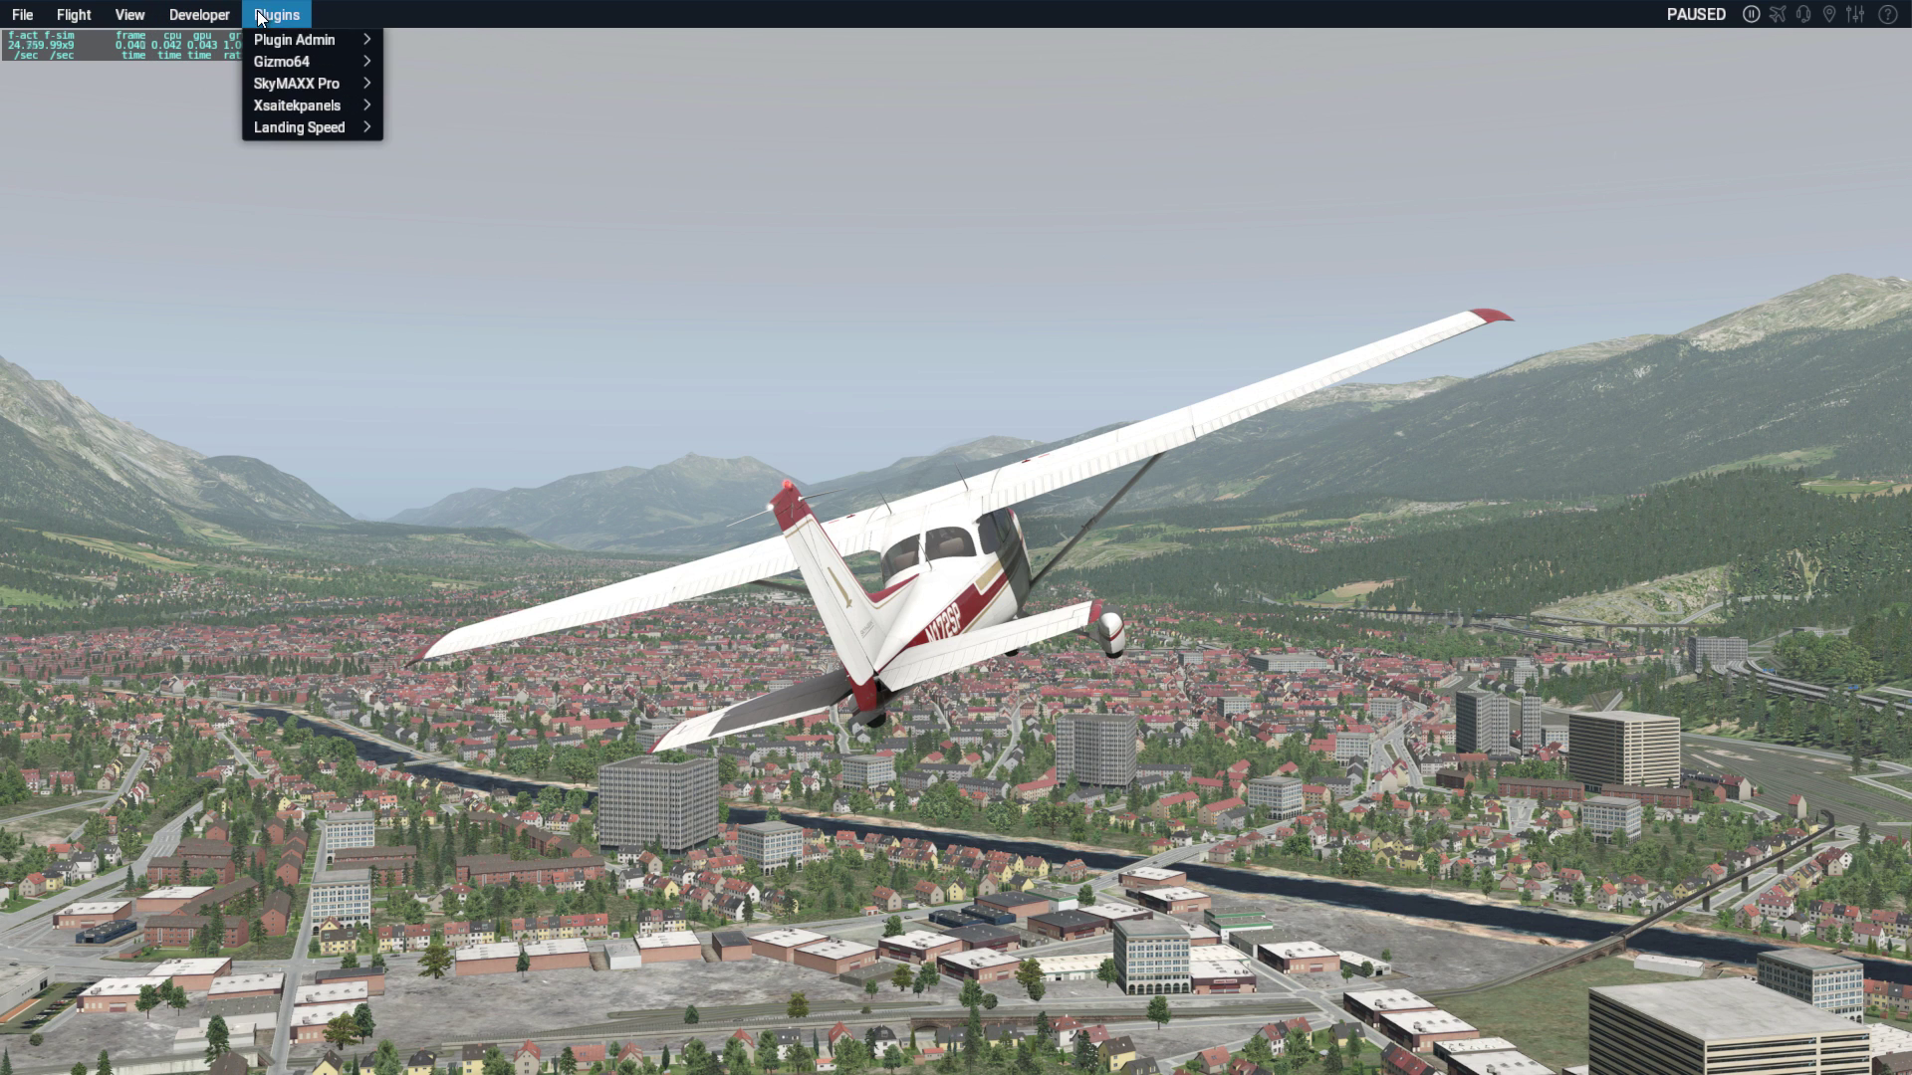
mouse_move(299, 92)
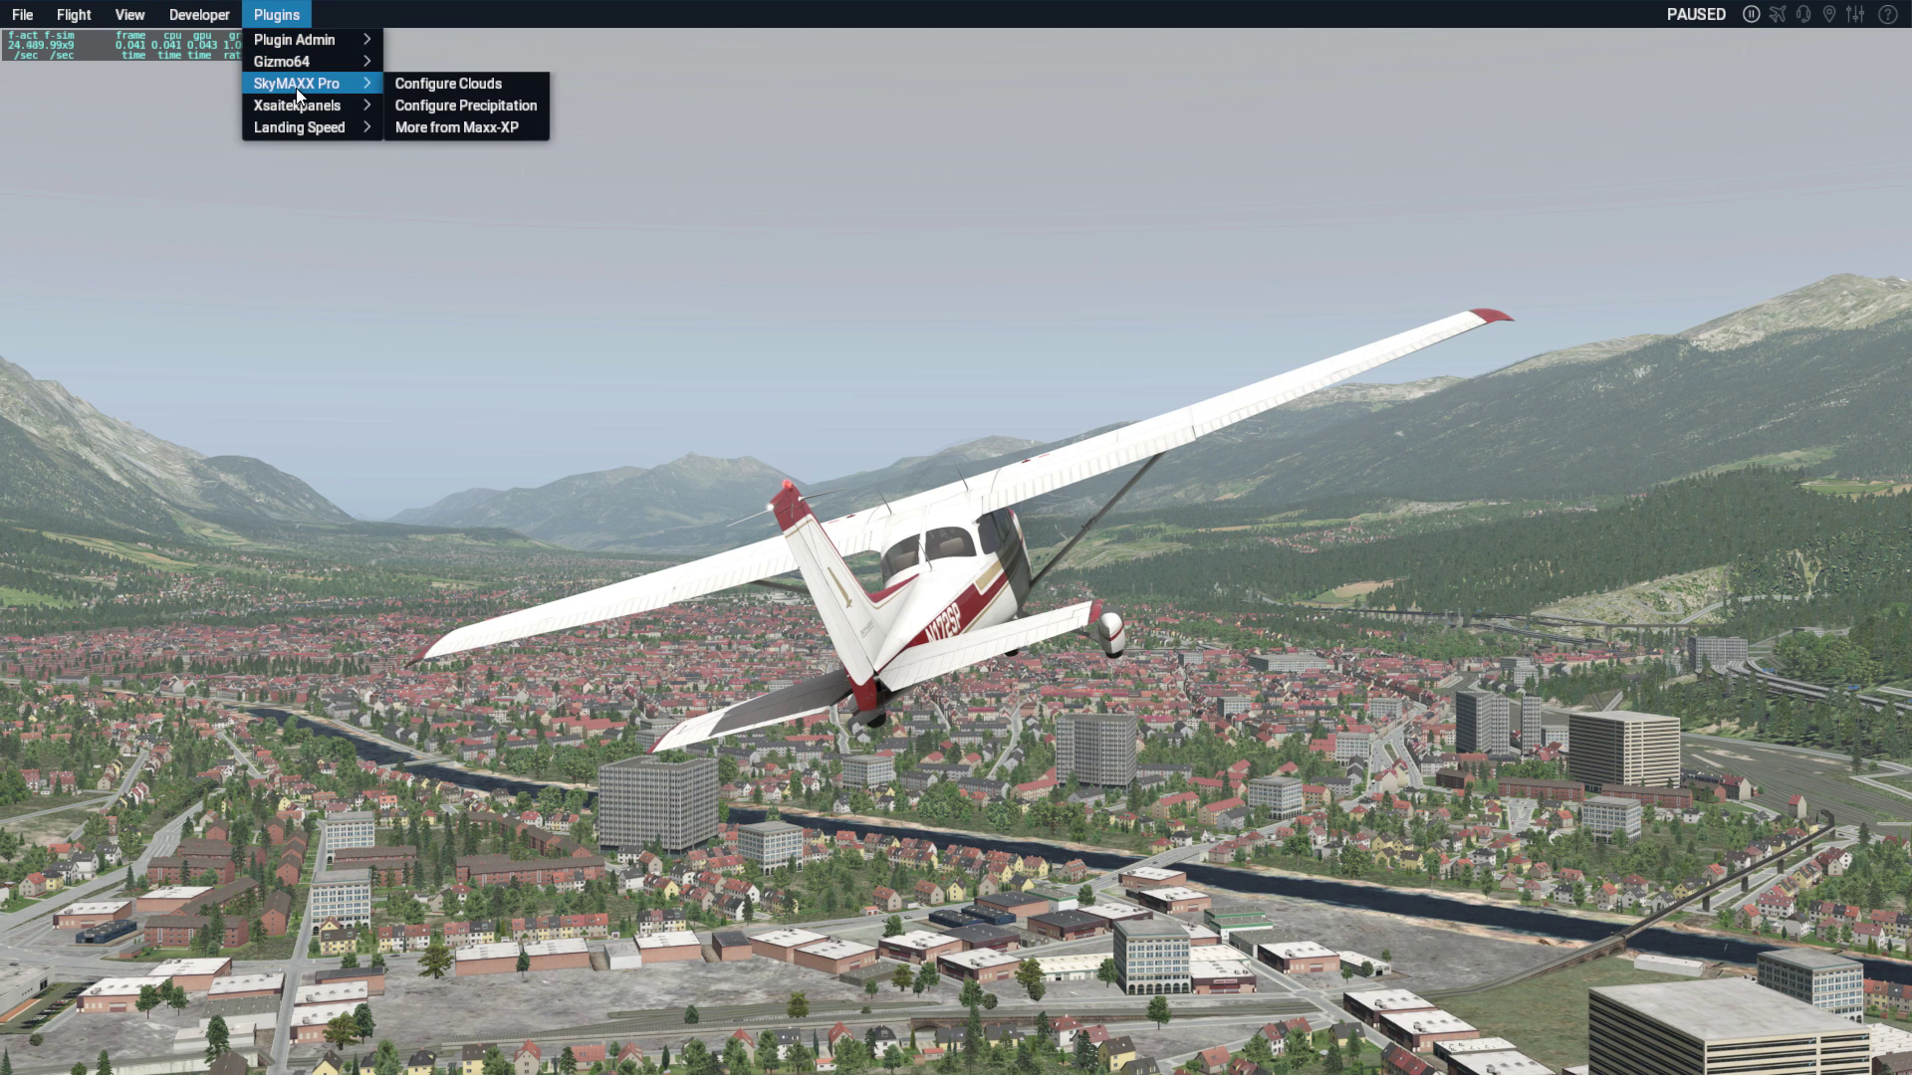
click(452, 86)
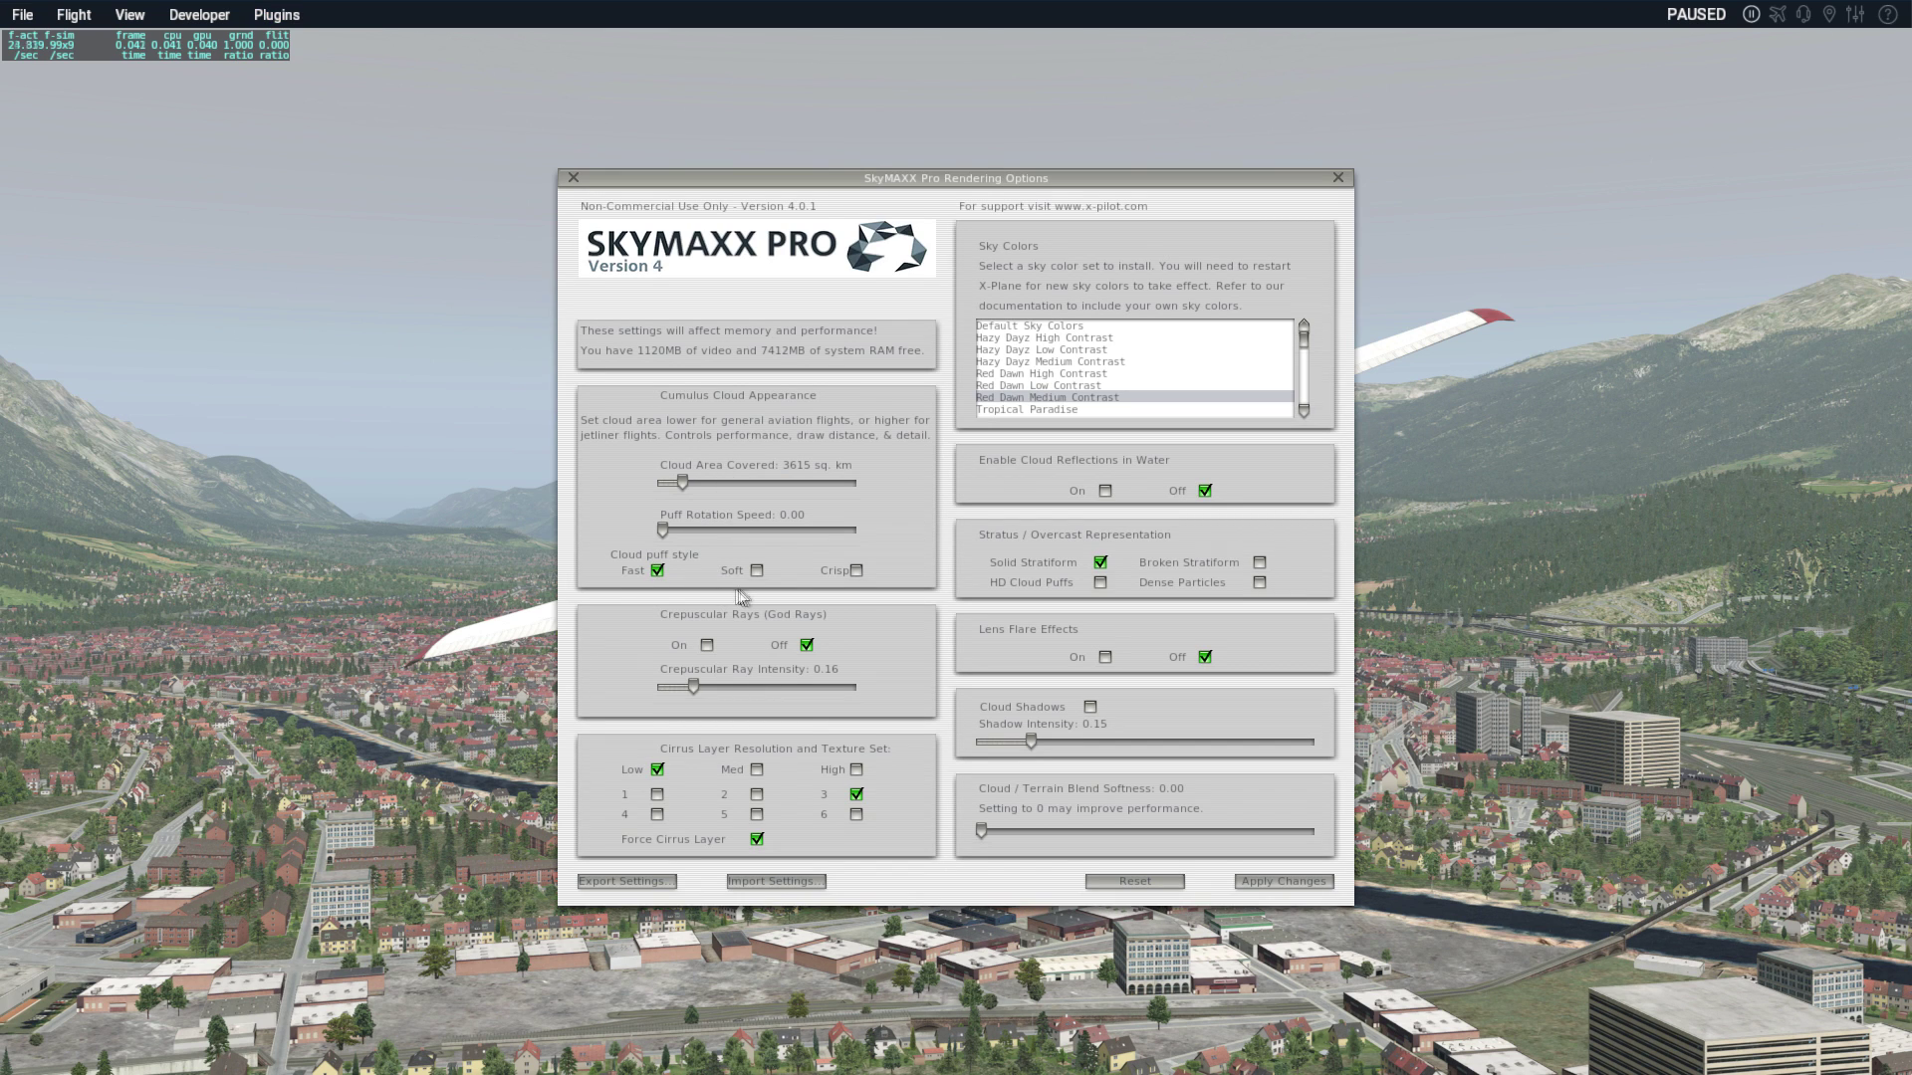
click(855, 571)
click(707, 645)
click(856, 770)
click(657, 795)
- Enable cloud reflections in water, dense-particle overcast, lens flare effects and cloud shadows, apply the changes and close the cloud options
click(1105, 492)
click(1260, 582)
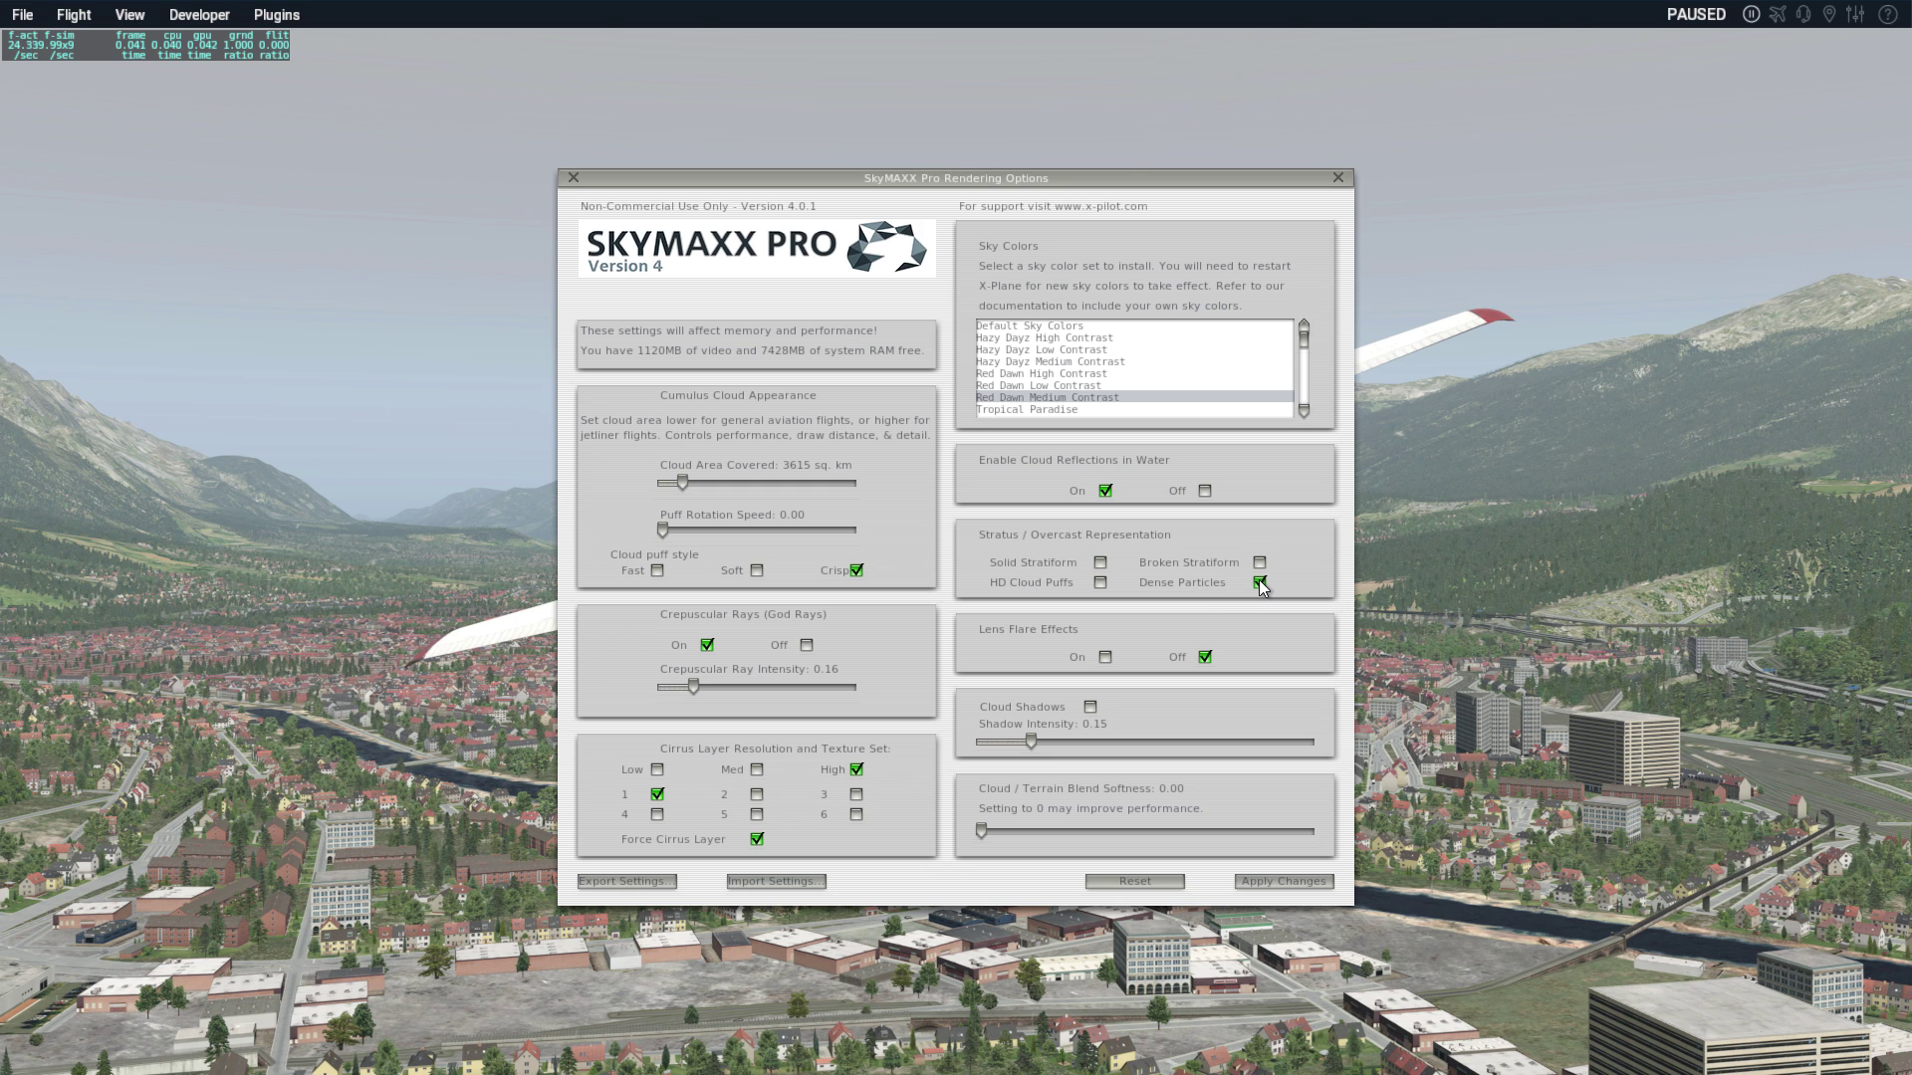
click(1104, 656)
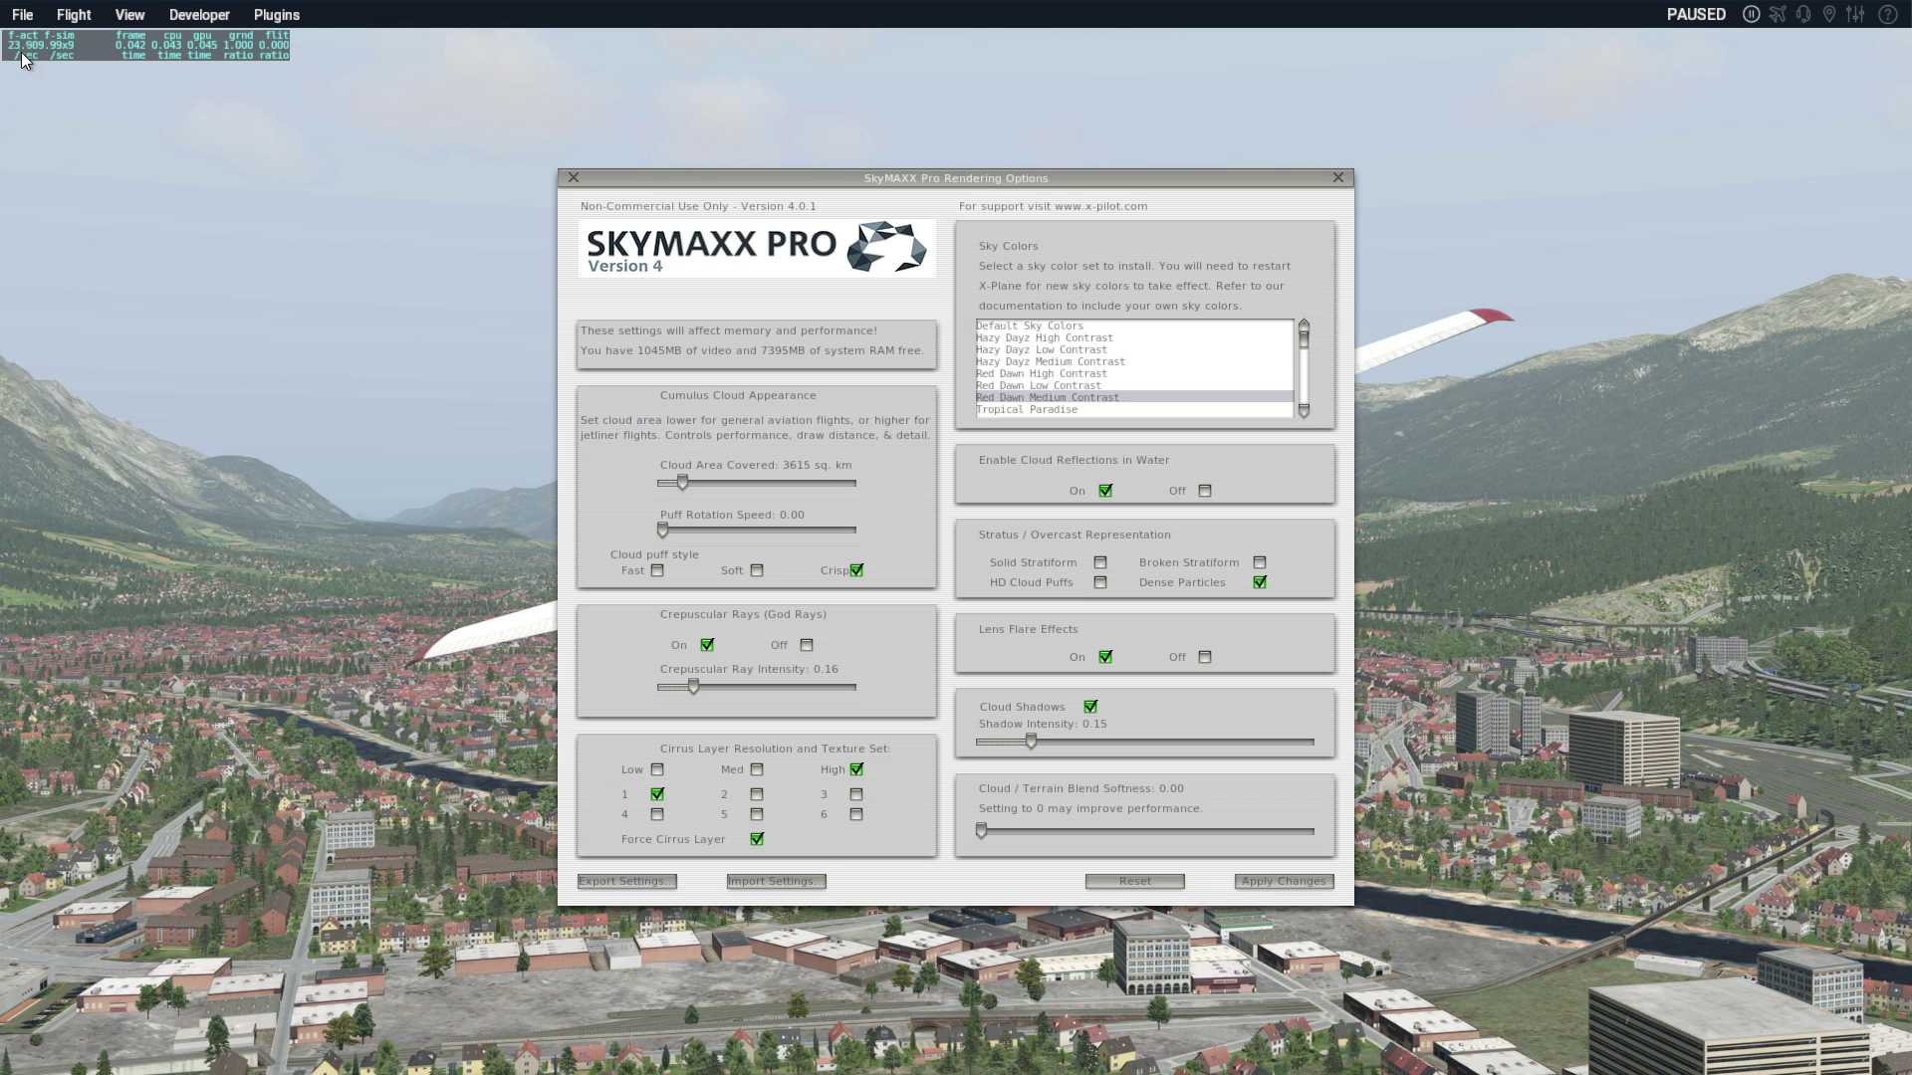
click(1337, 178)
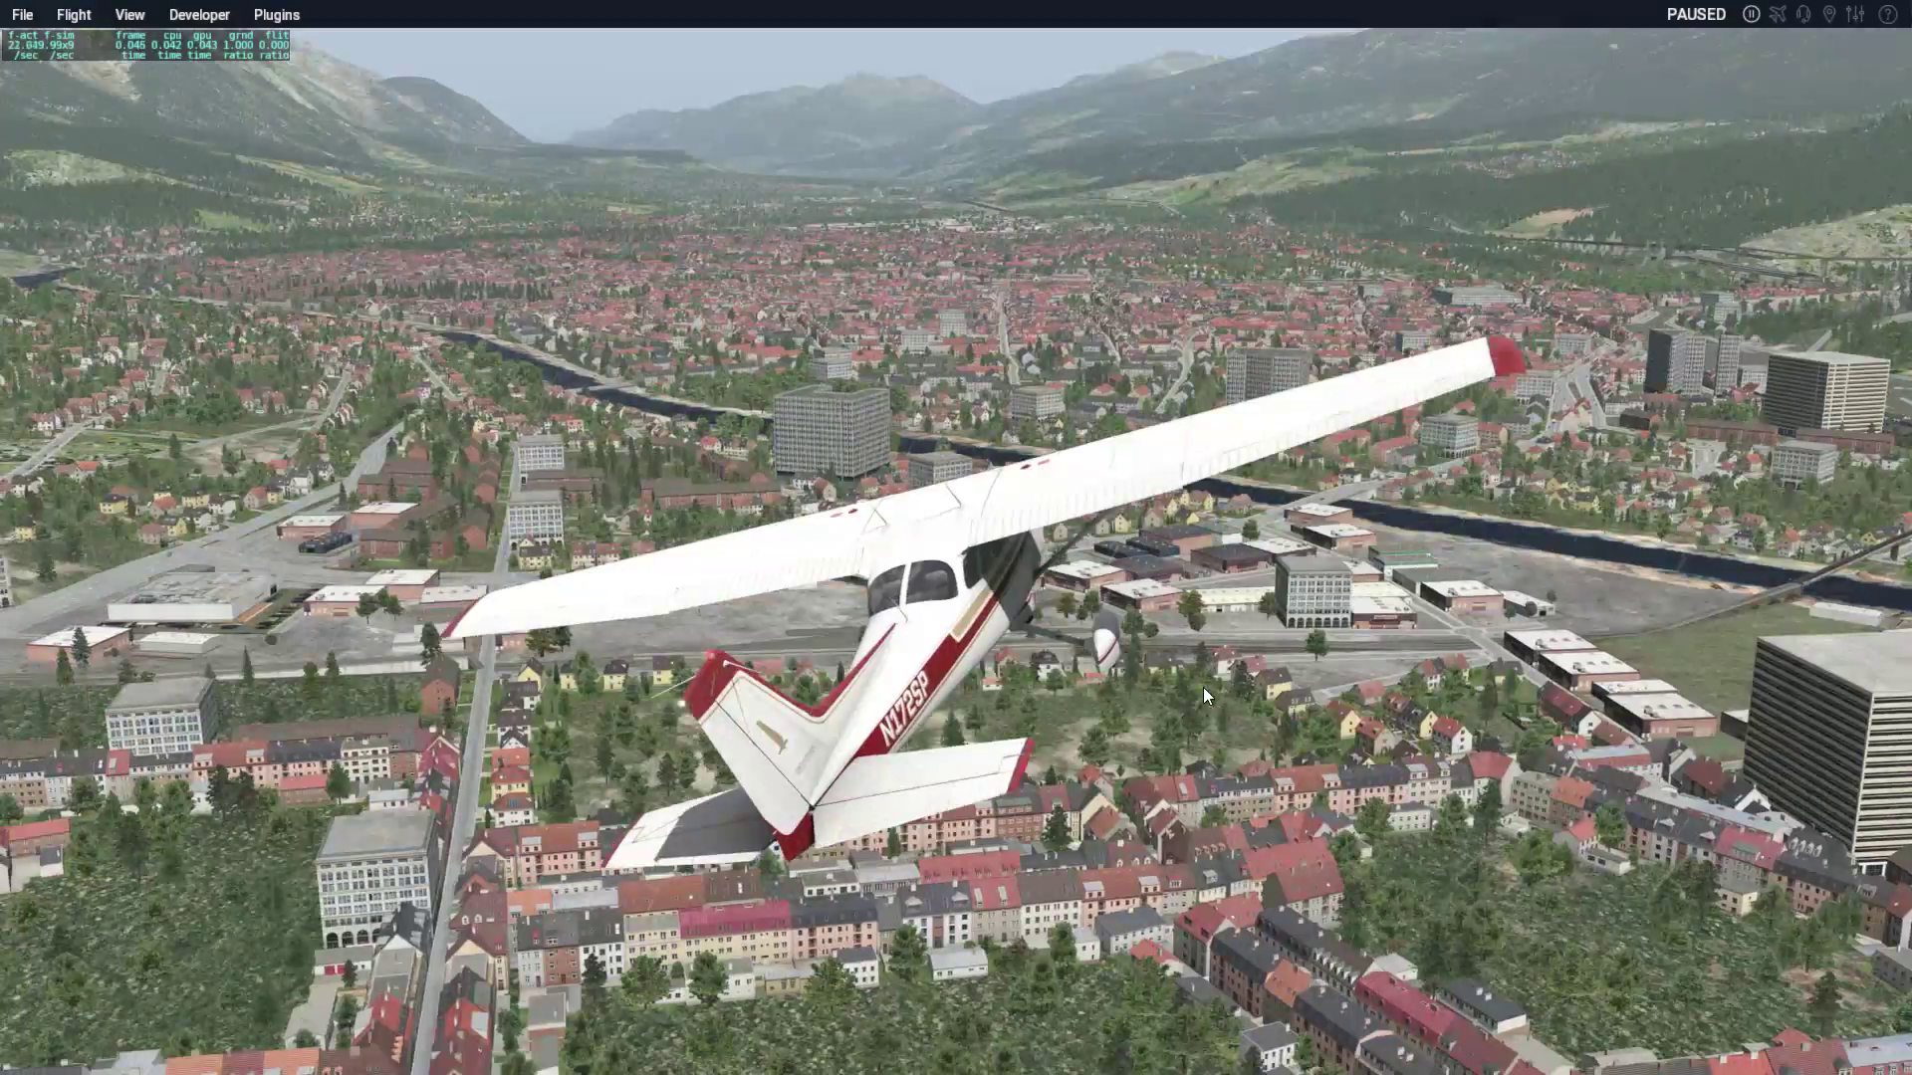
- Examine the sky and scenery around the aircraft with the new cloud options, resume the flight briefly and pause it again
drag(1203, 687, 478, 648)
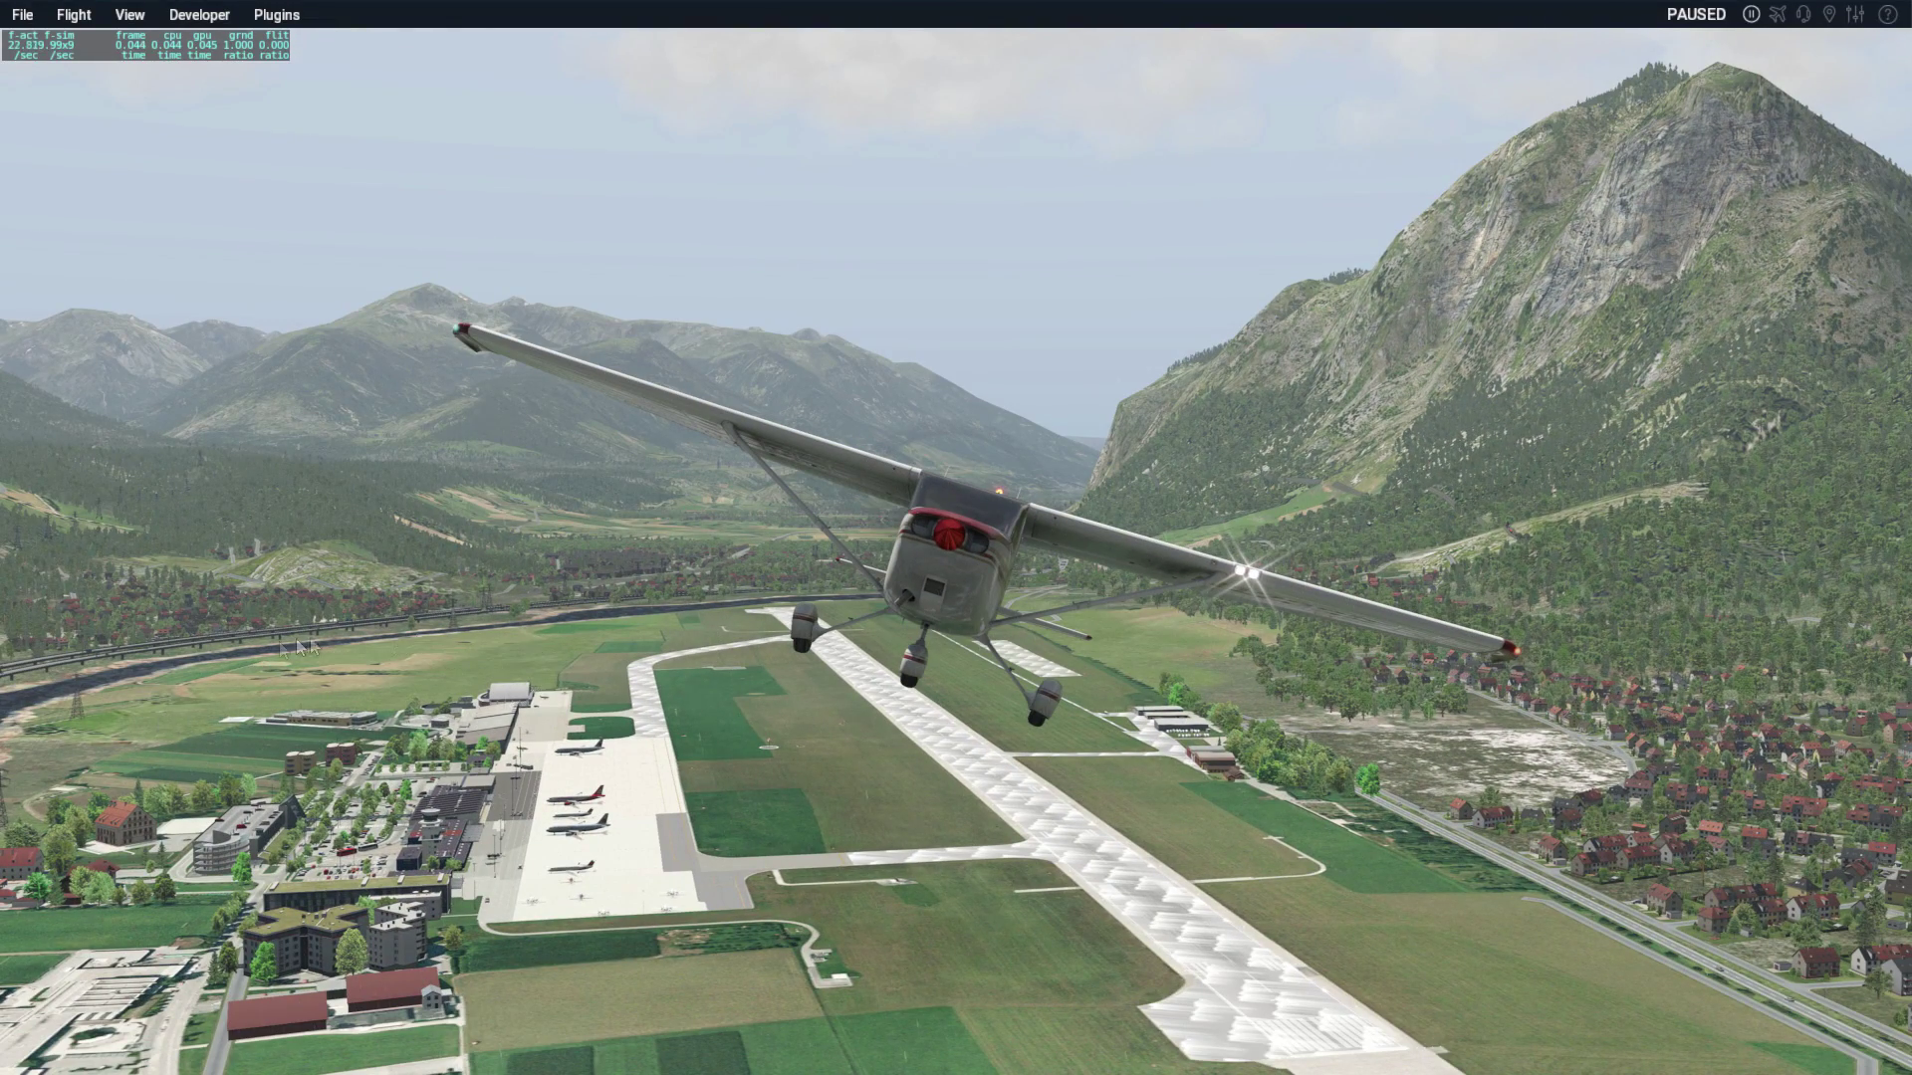
drag(447, 734, 1827, 741)
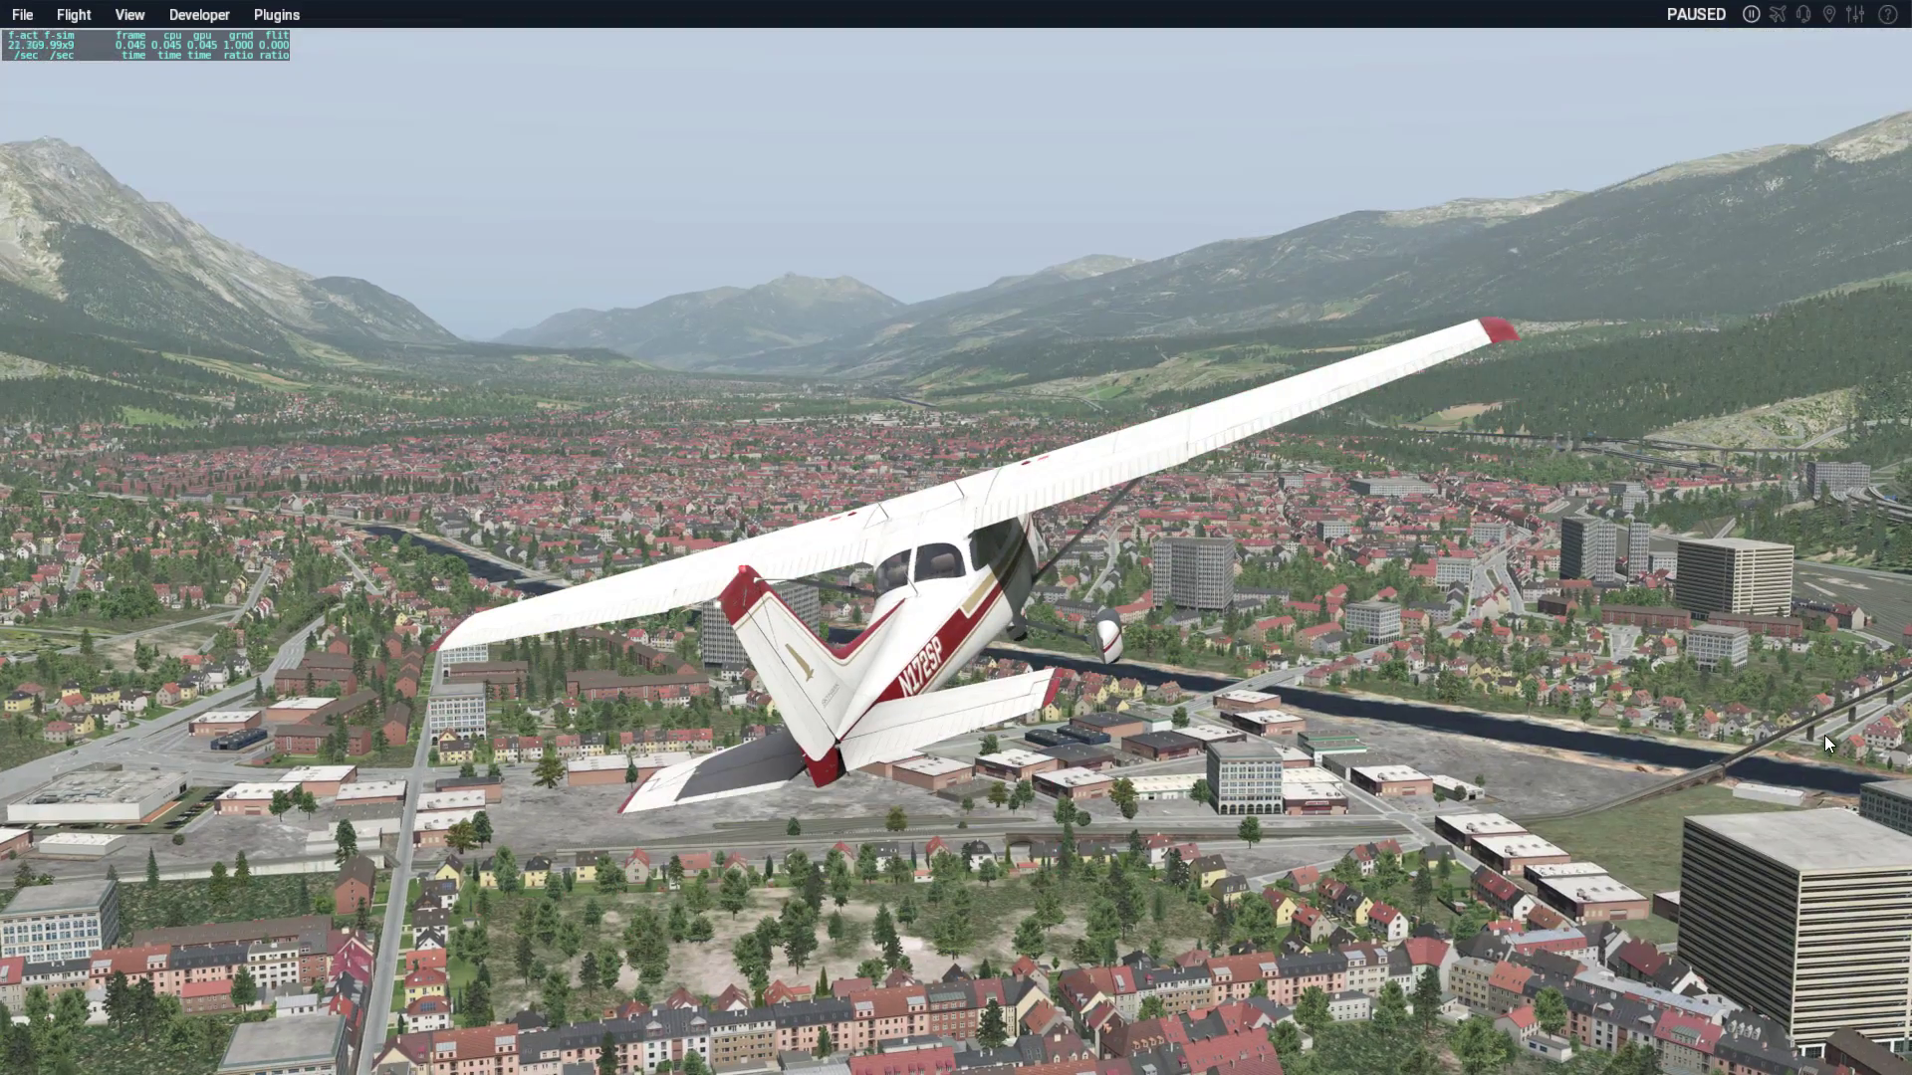
key(p)
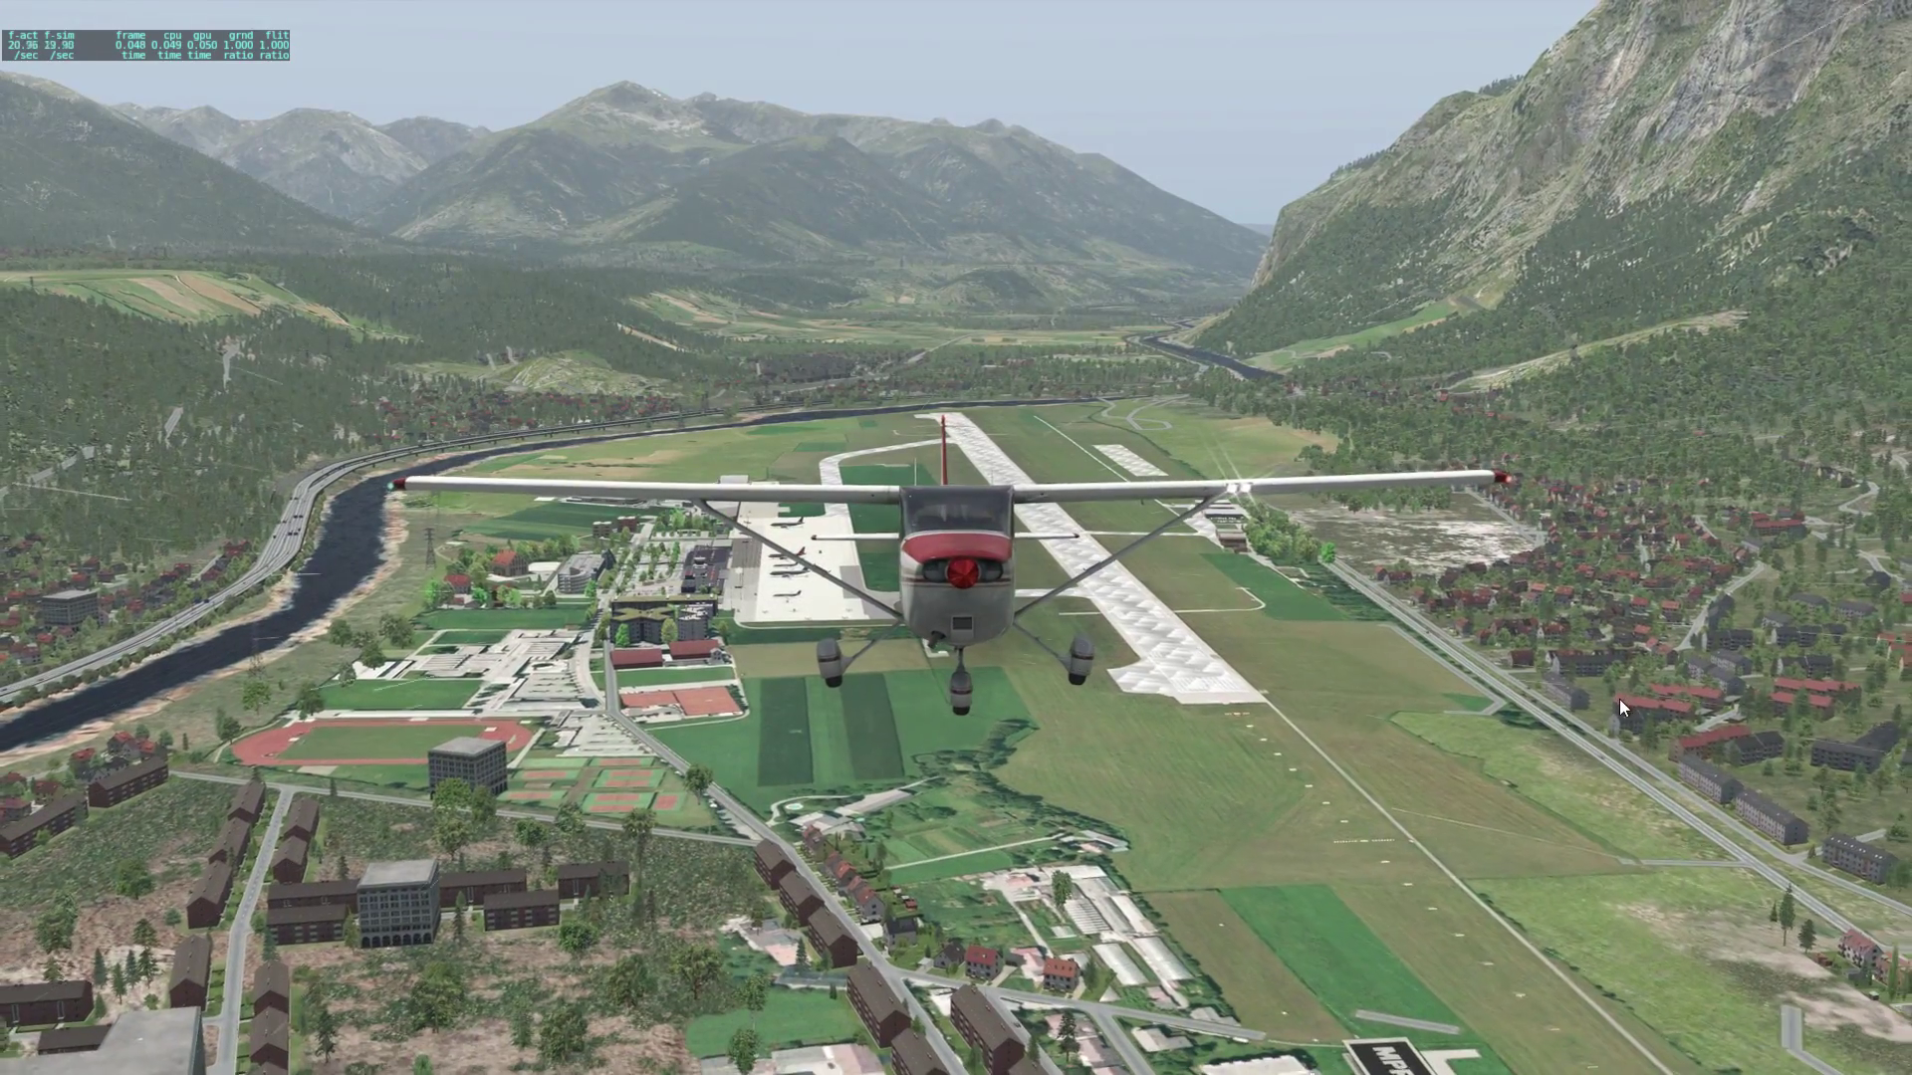
key(p)
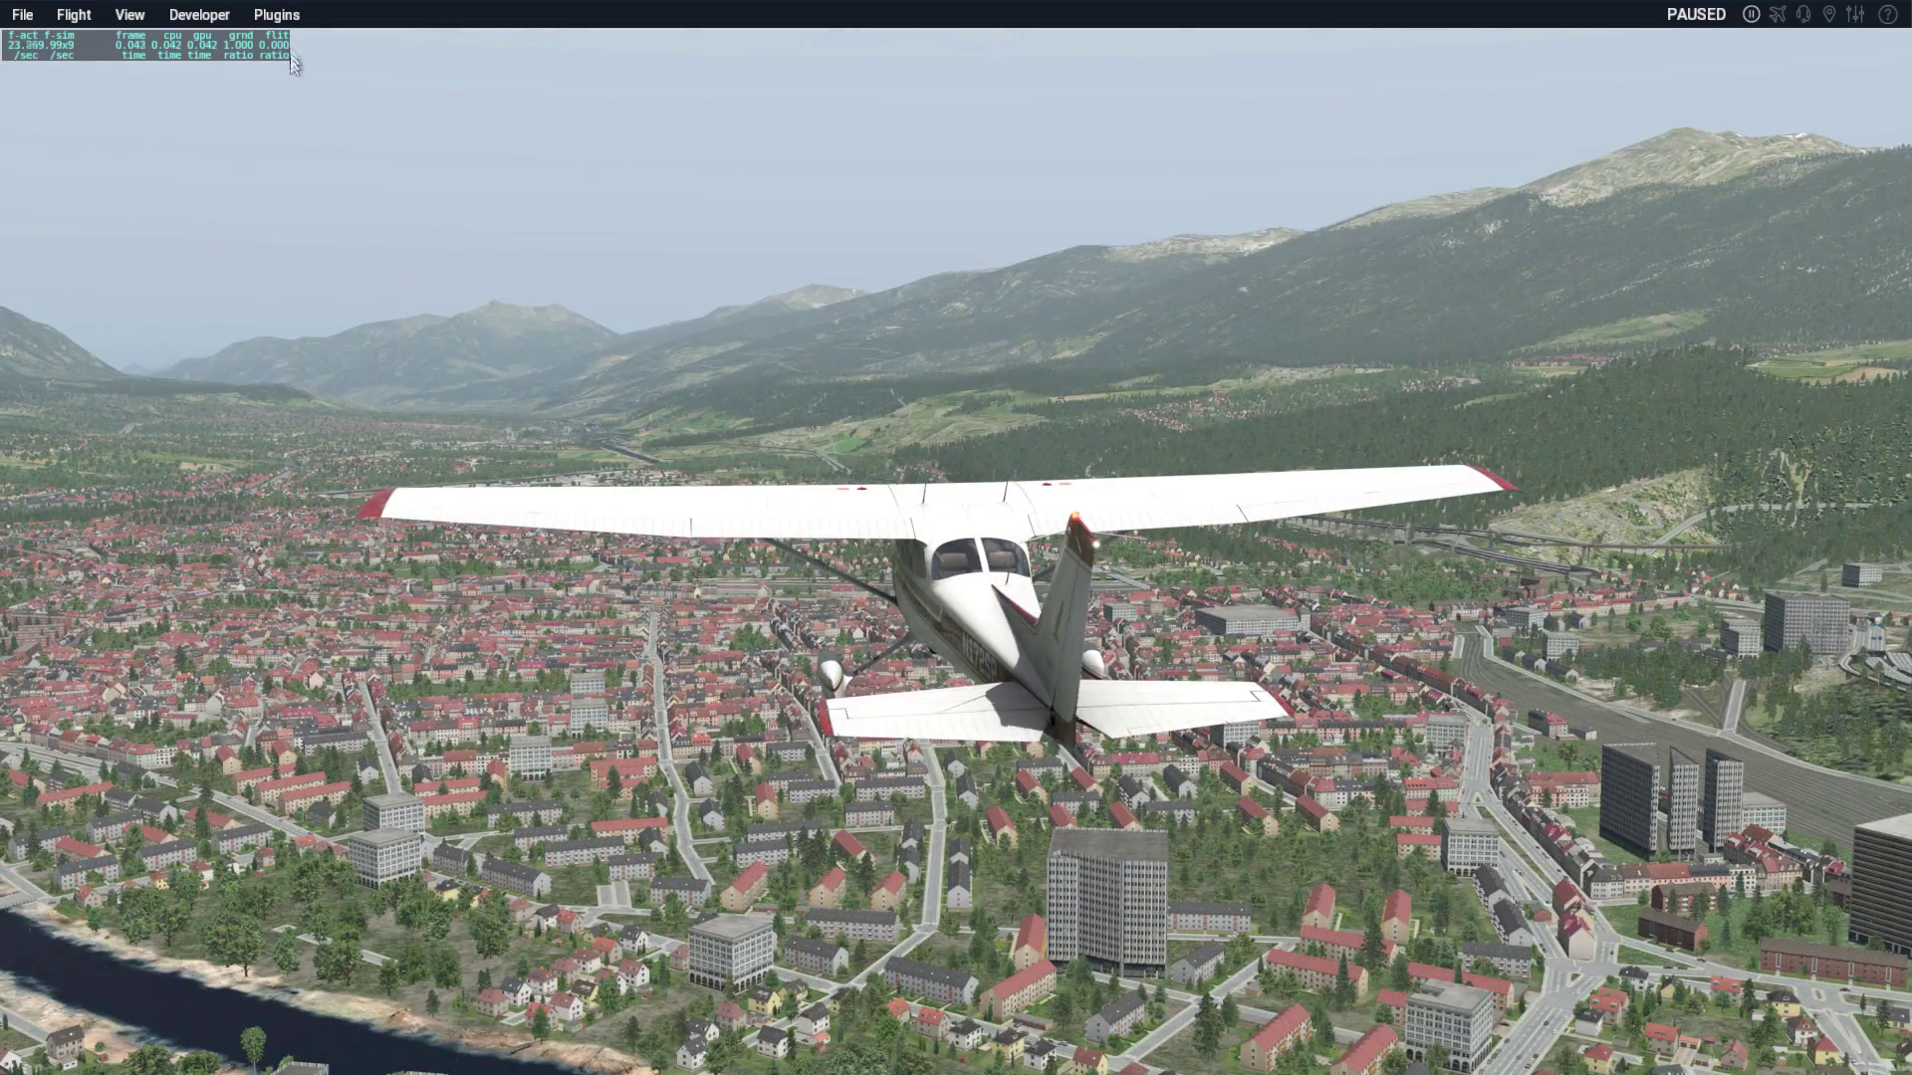
- Change the time of day to a low sun, resume the flight briefly and pause it again
click(276, 15)
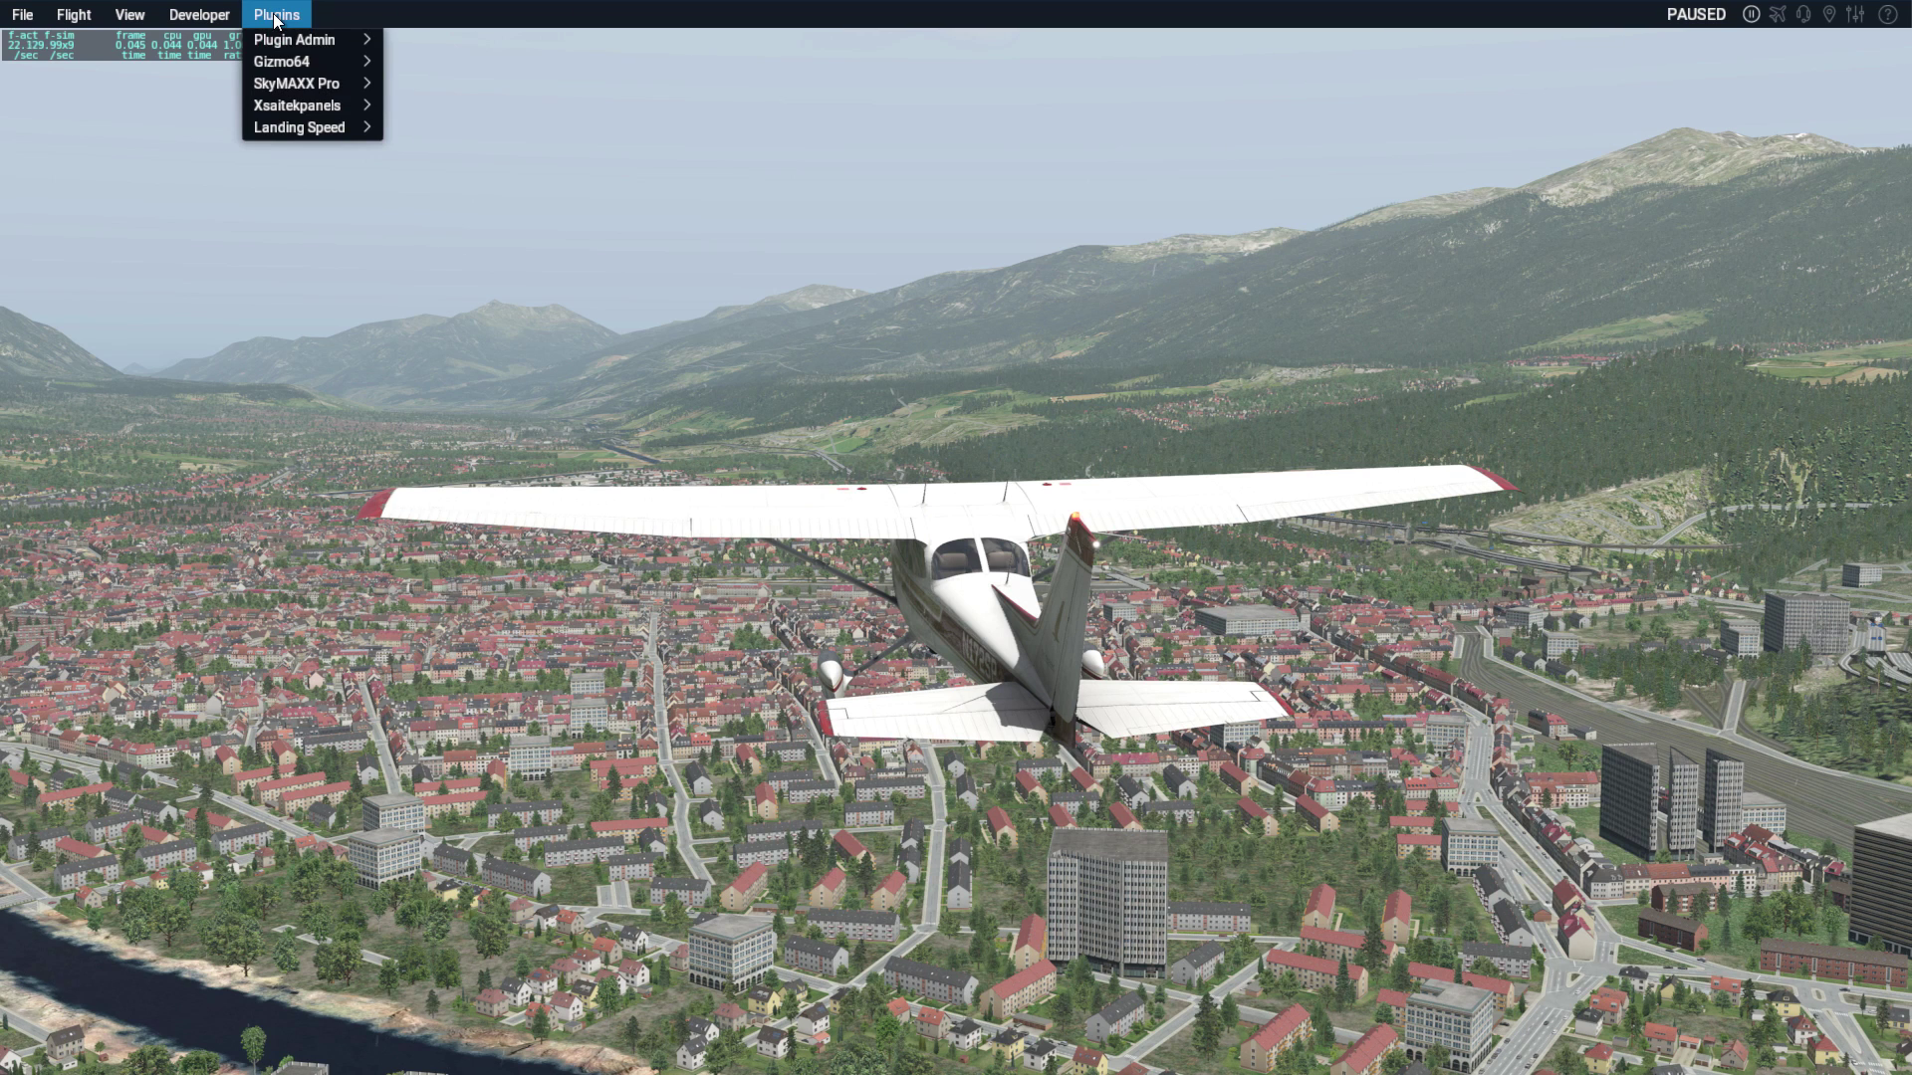
mouse_move(296, 82)
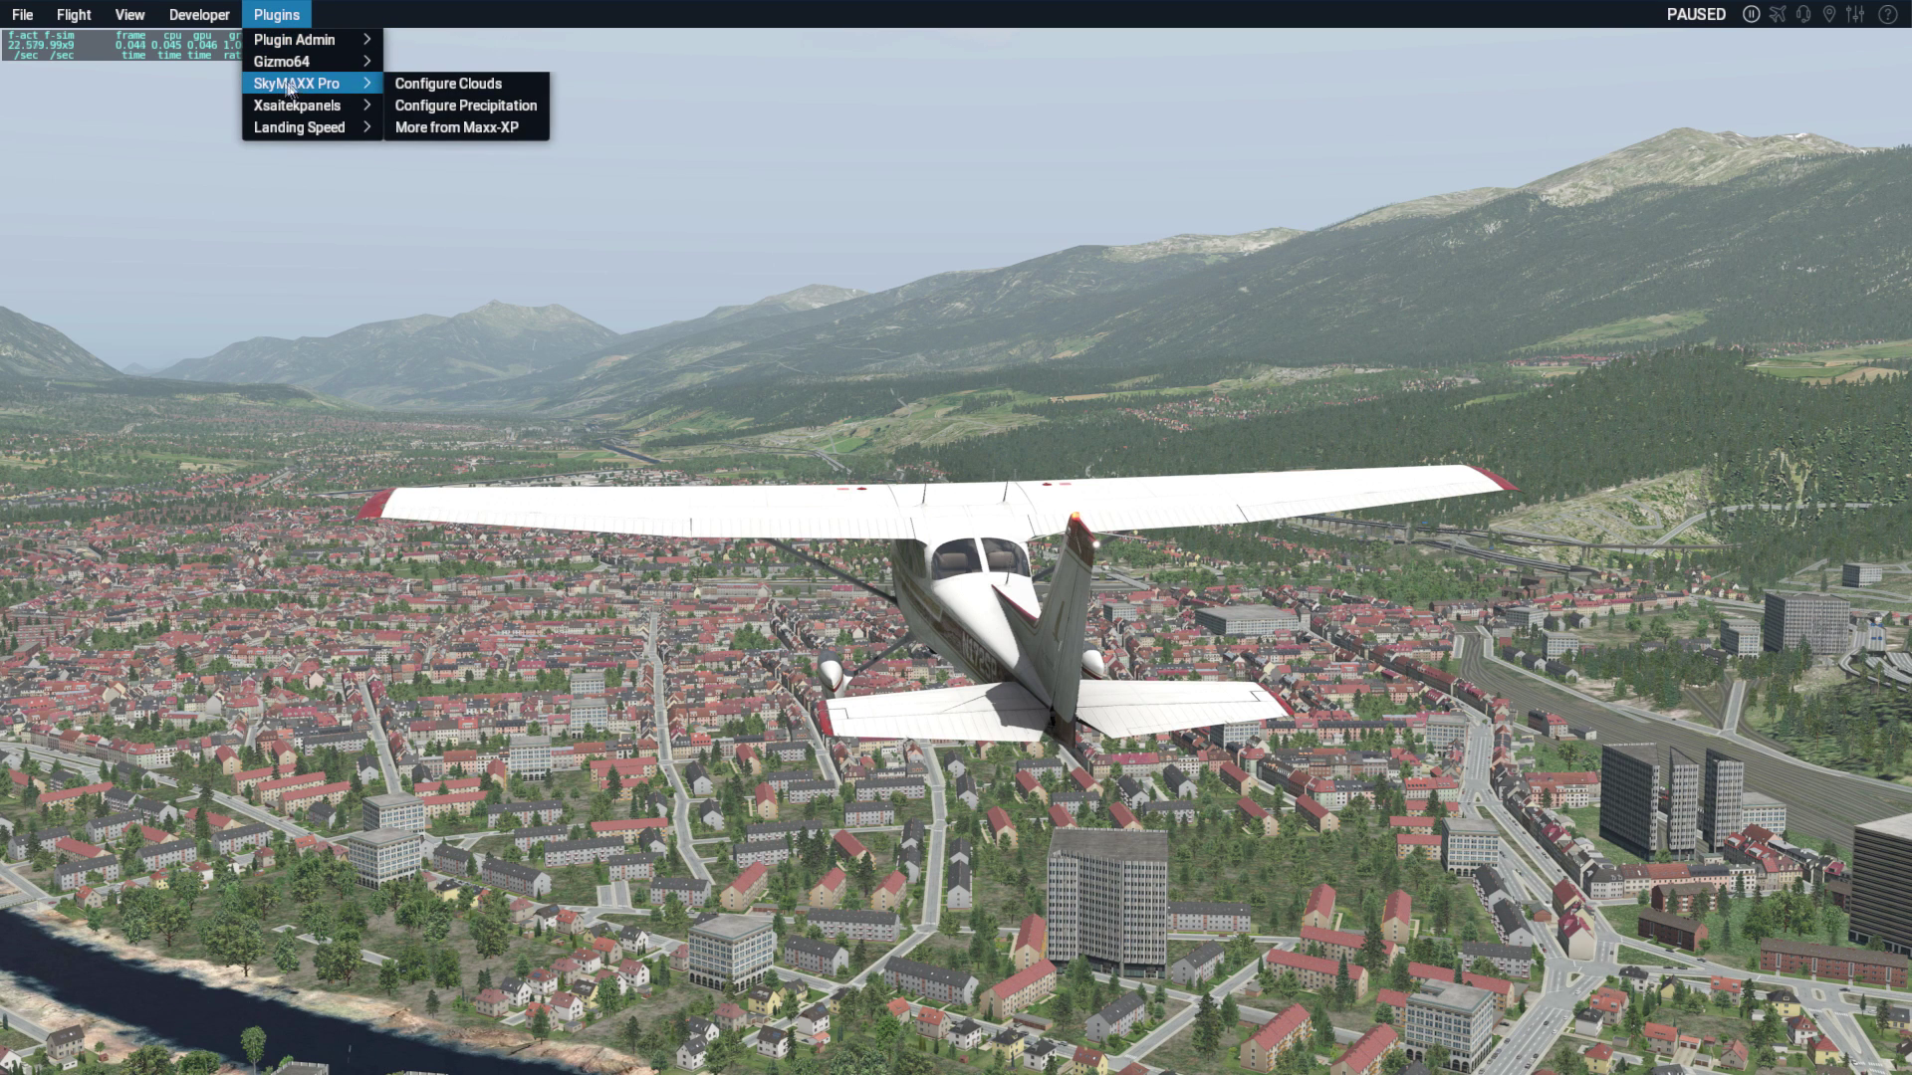
click(665, 326)
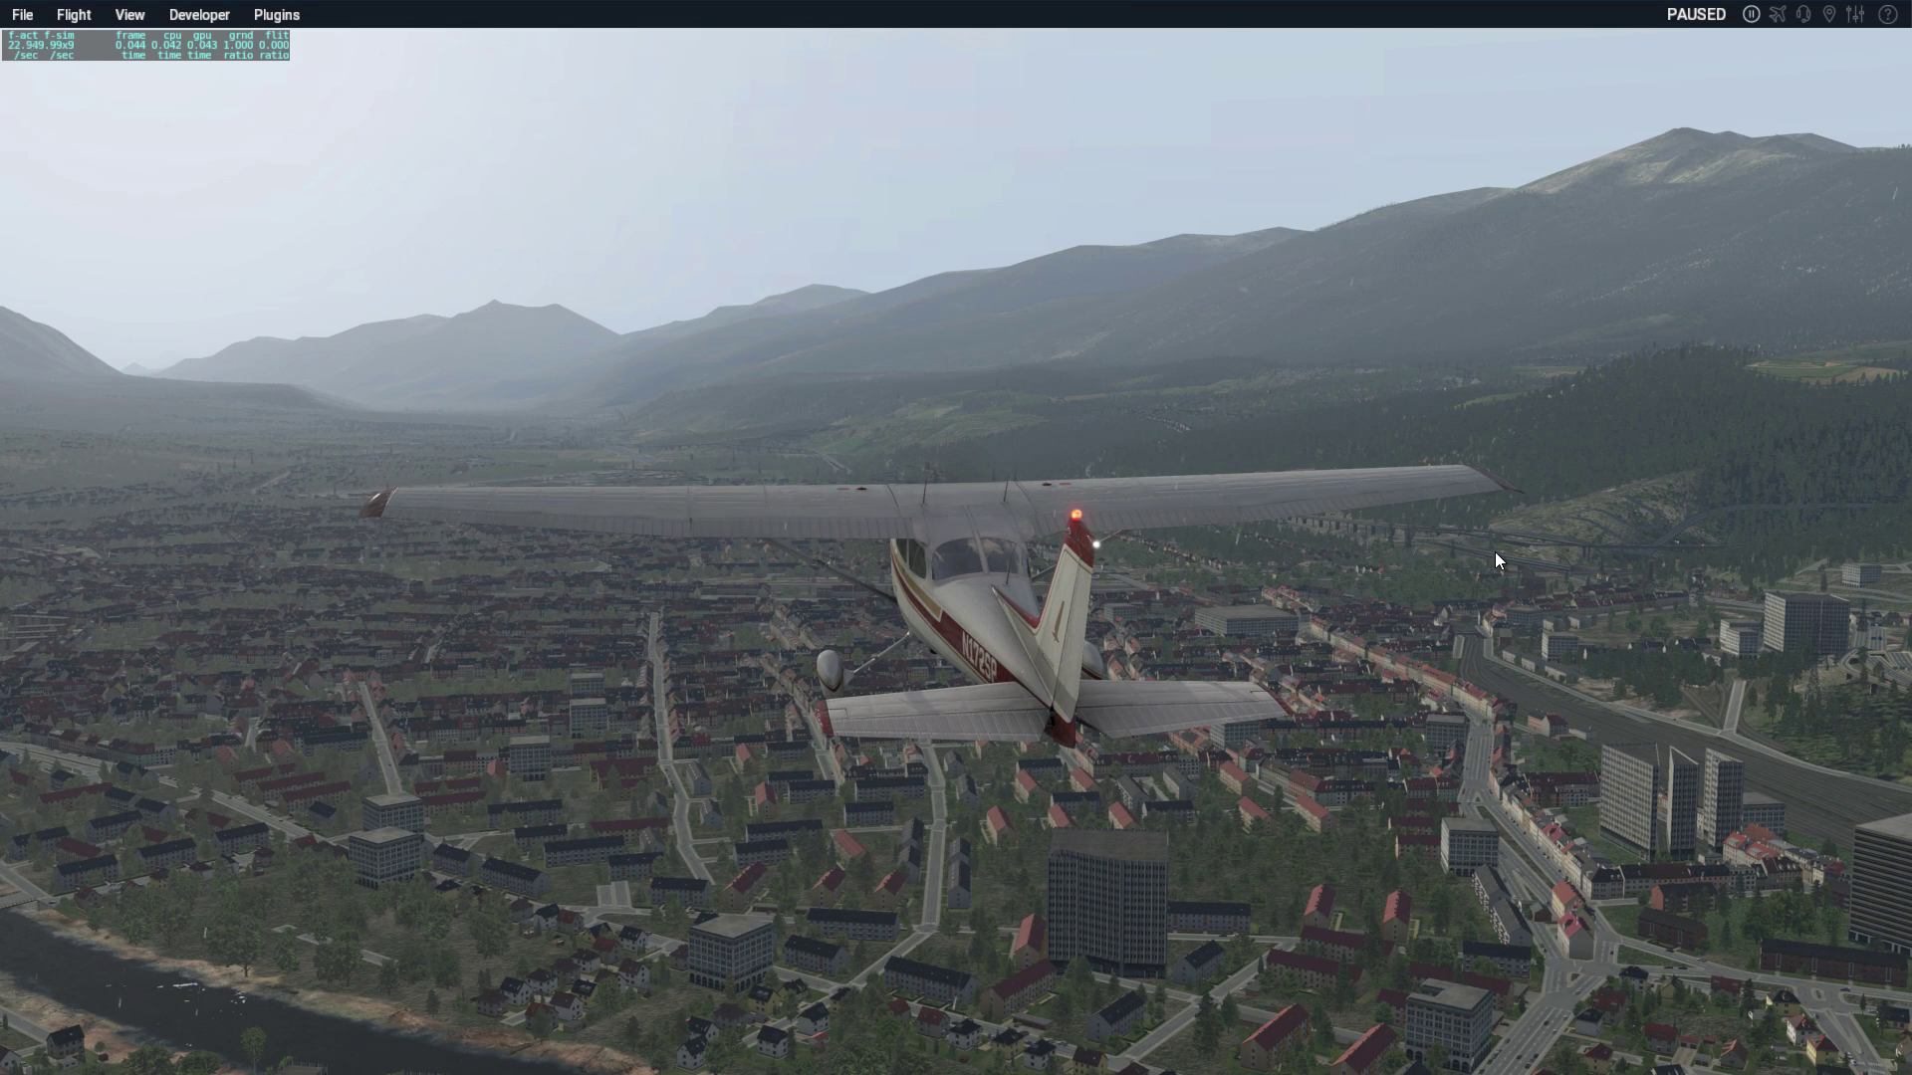
key(p)
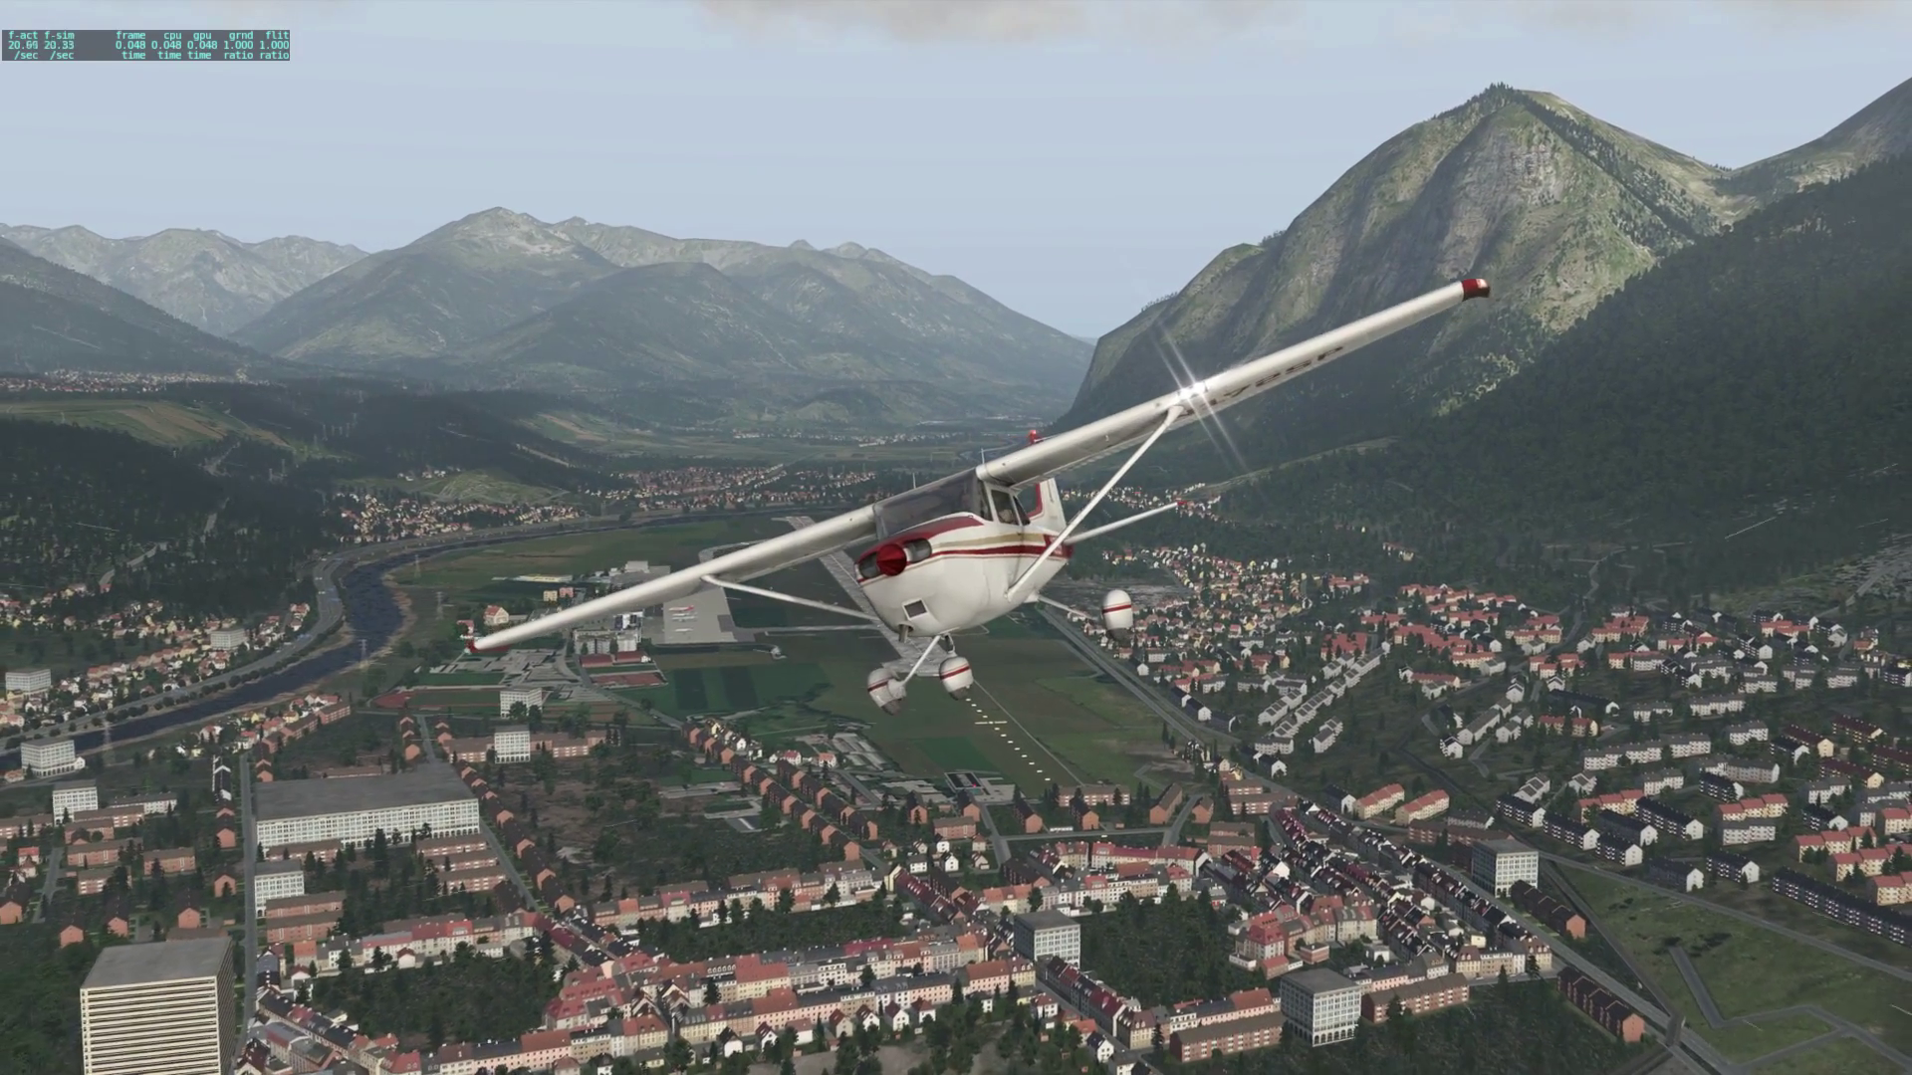
key(p)
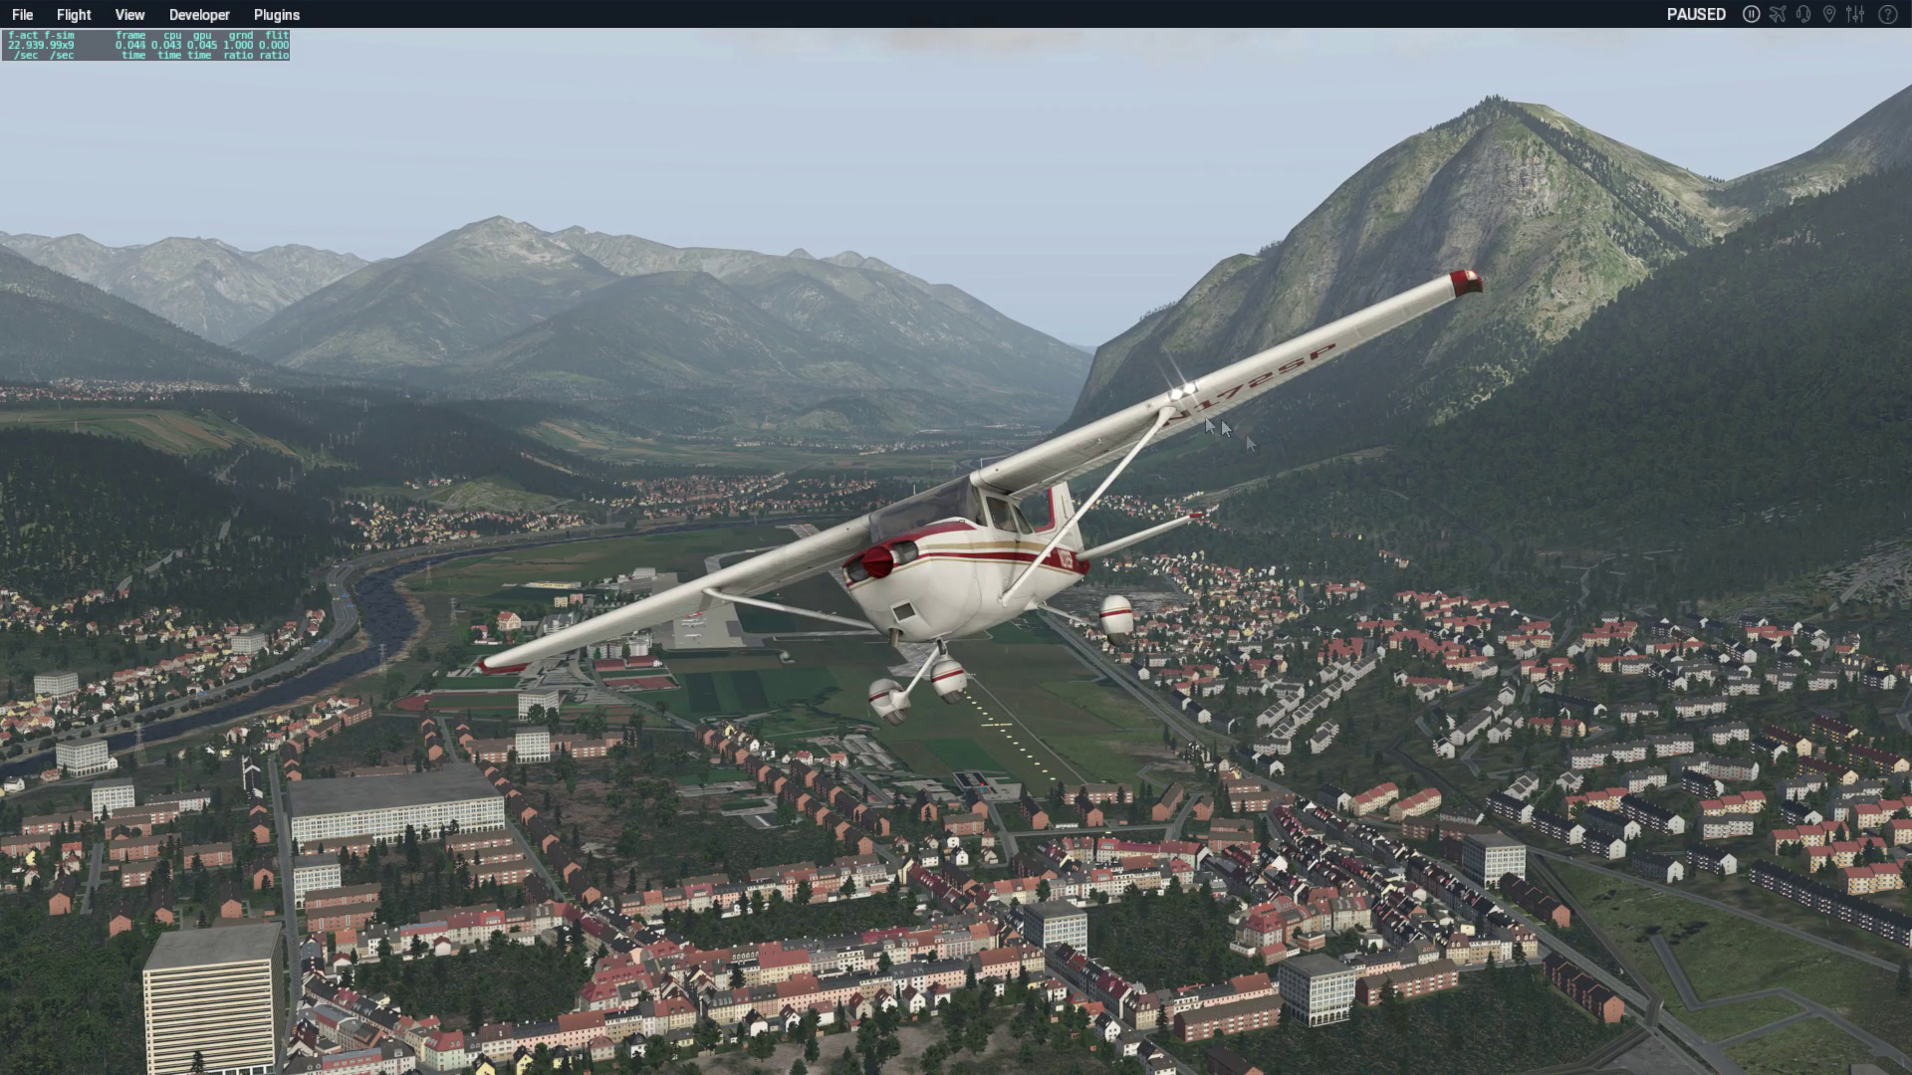
- Examine the low-sun lighting on the paused aircraft, the airport valley and the city from several sides
drag(1208, 426, 1075, 657)
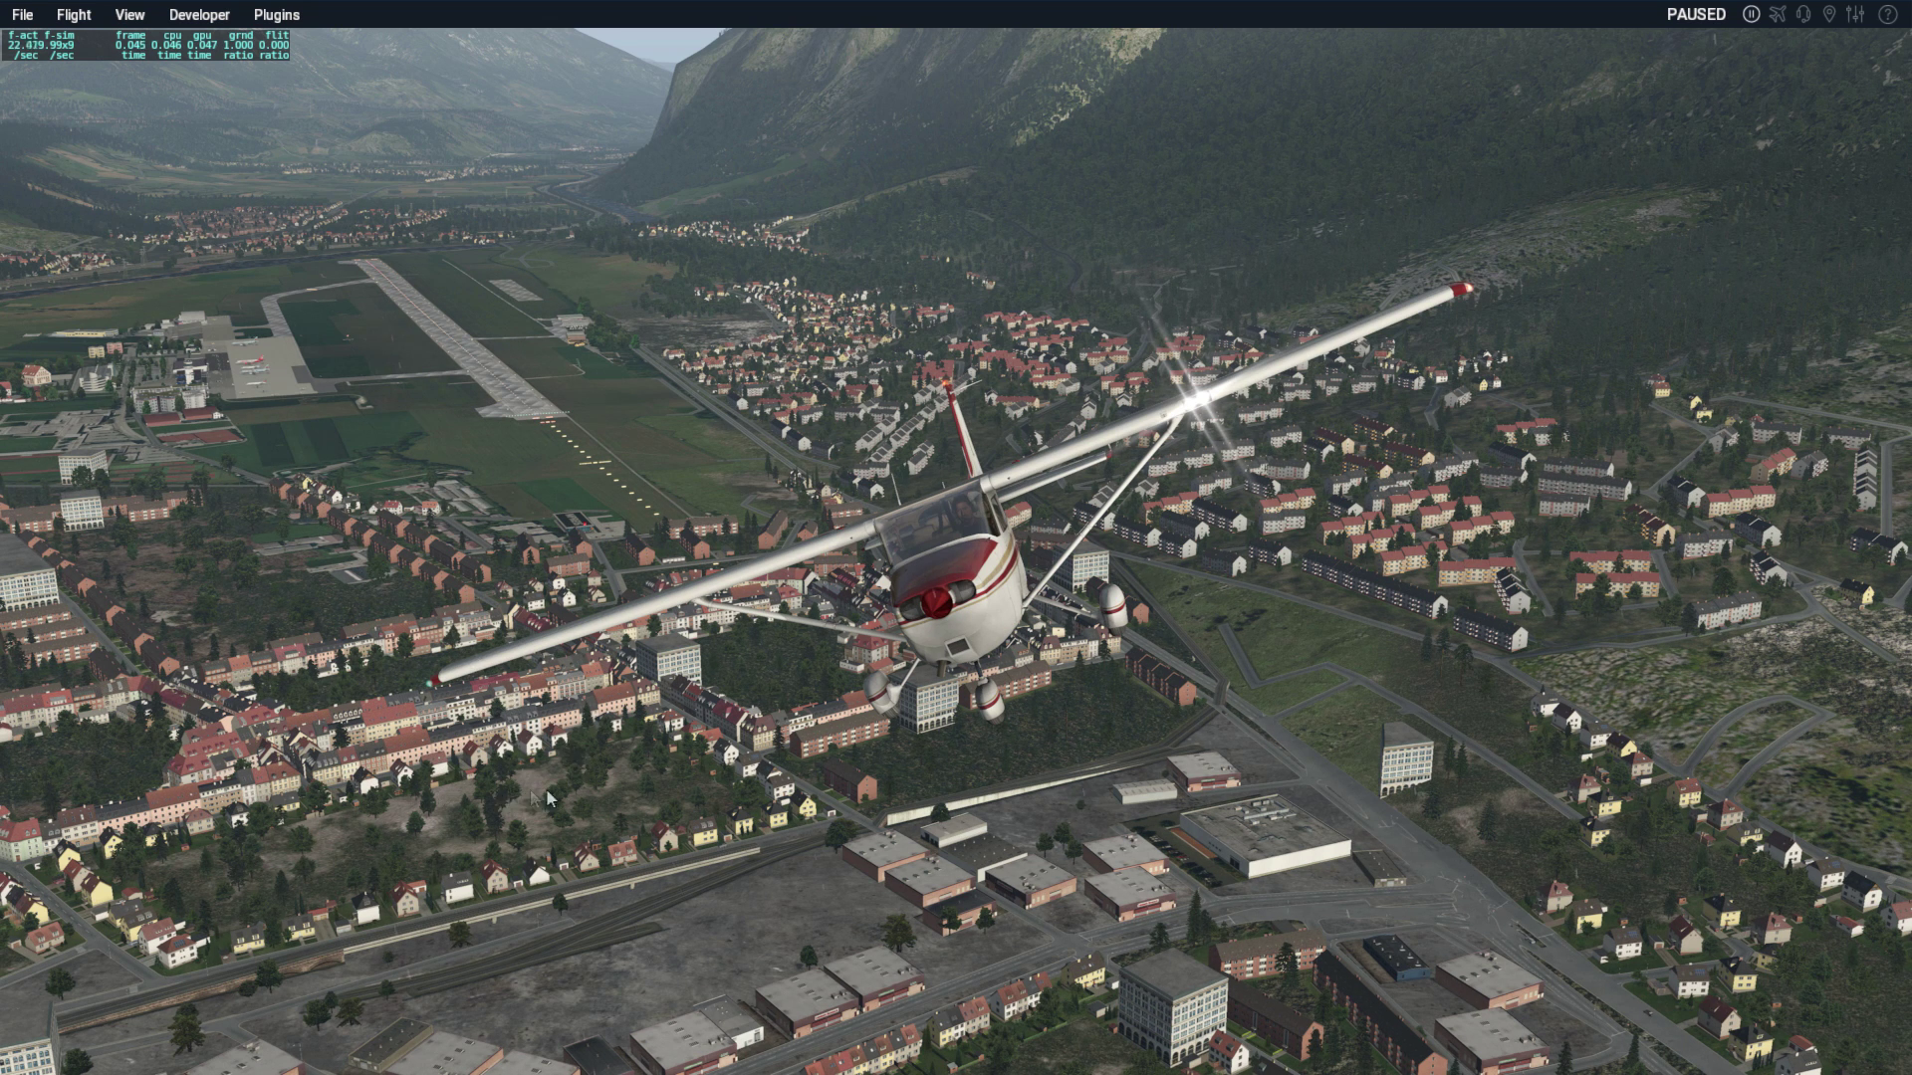
drag(1628, 757, 725, 469)
drag(862, 500, 938, 621)
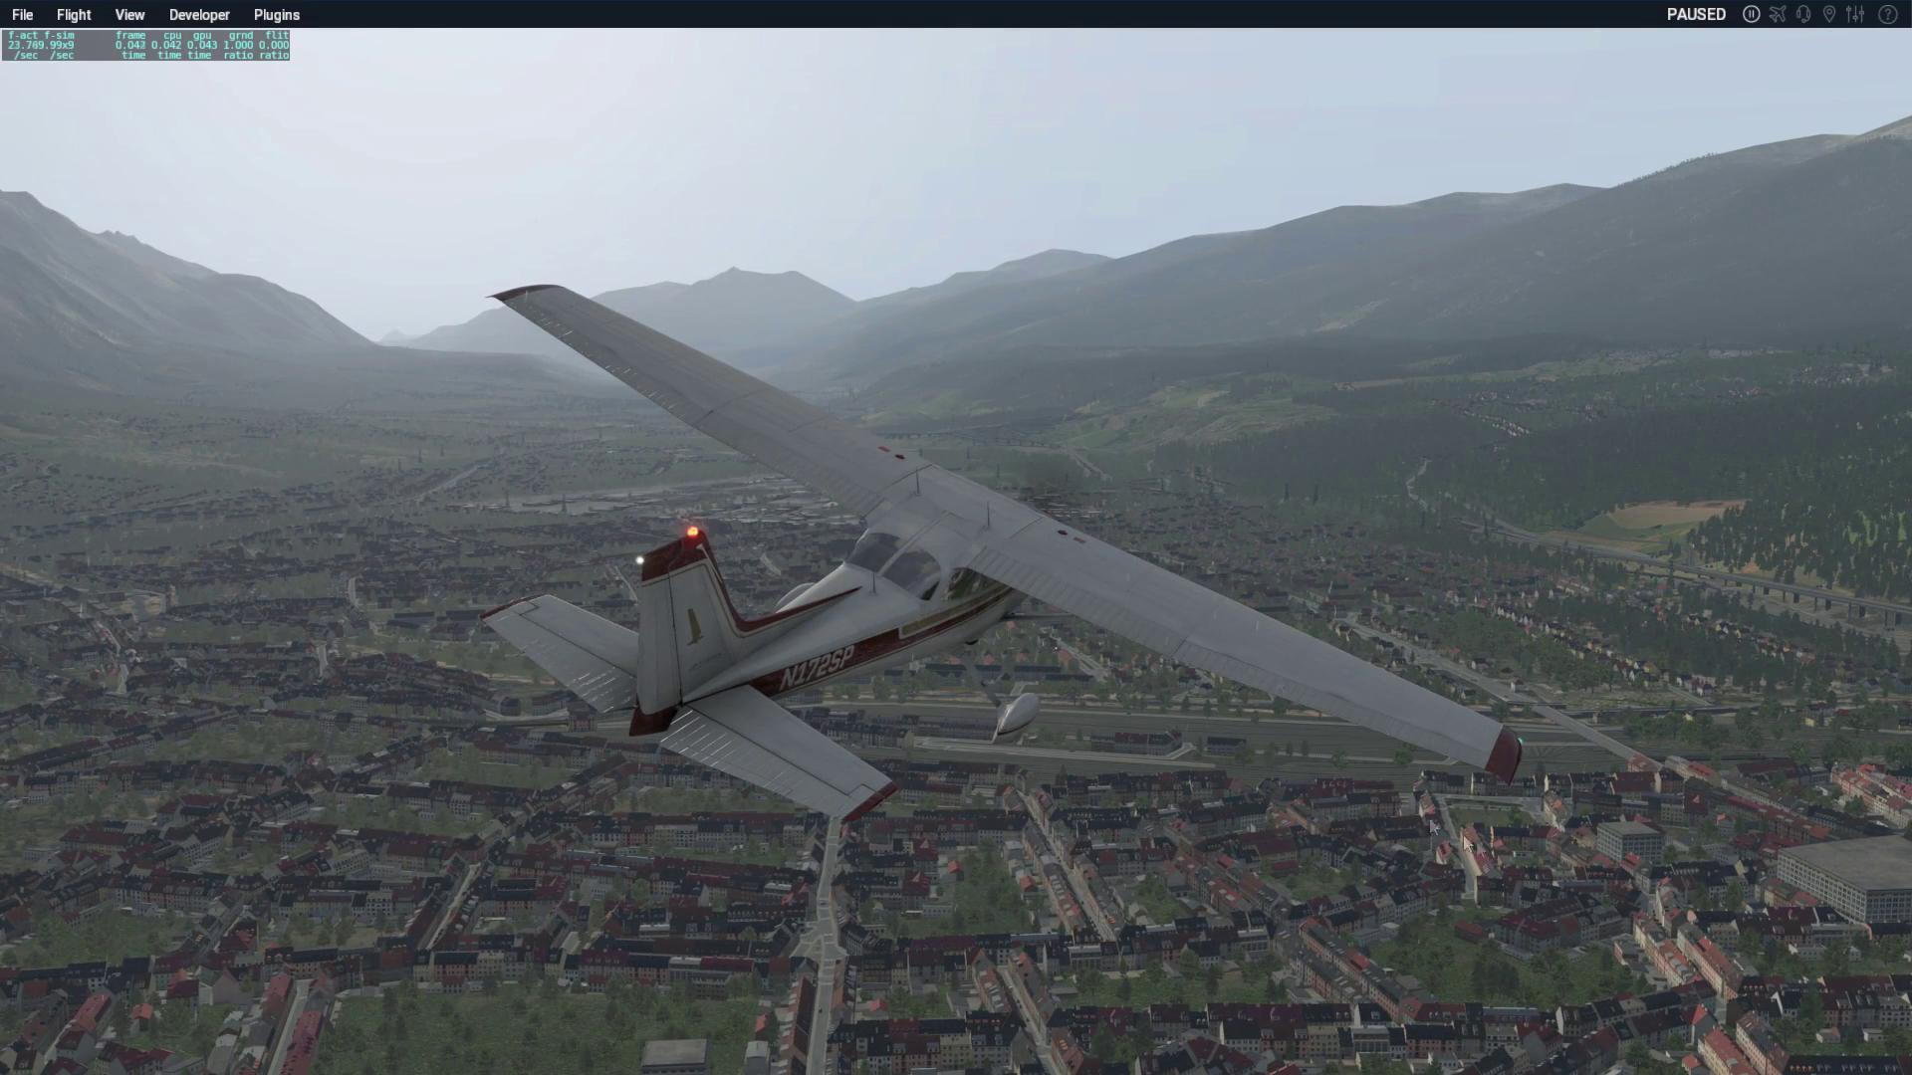
- Open the graphics settings
click(1858, 14)
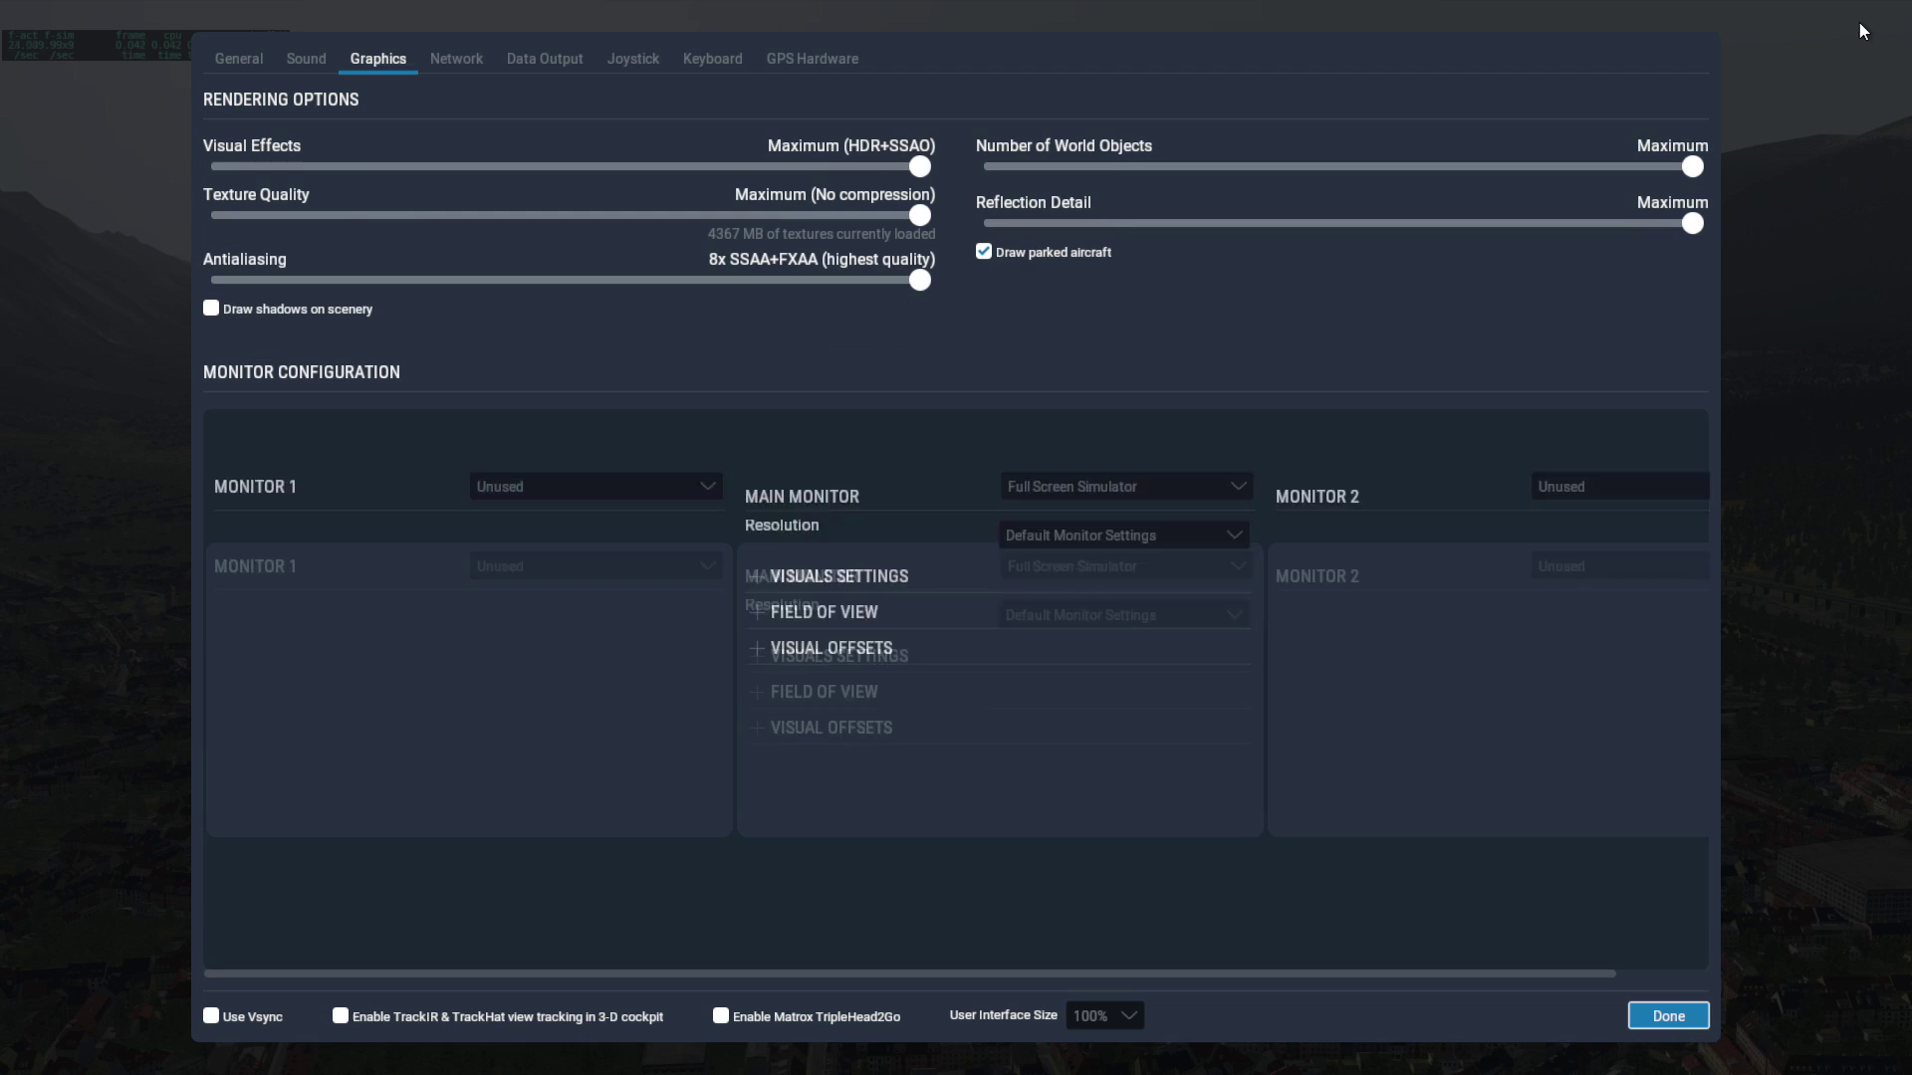